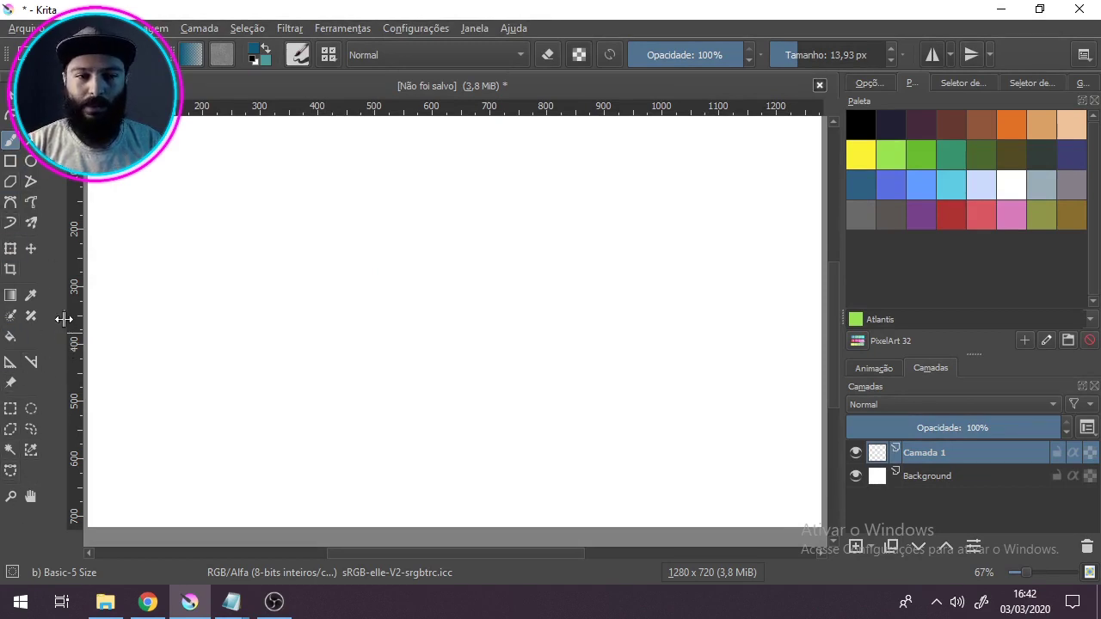
Narrow the toolbox beside the canvas to a compact two-column layout.
{"action": "left_click_drag", "start_coordinate": [63, 318], "coordinate": [41, 306]}
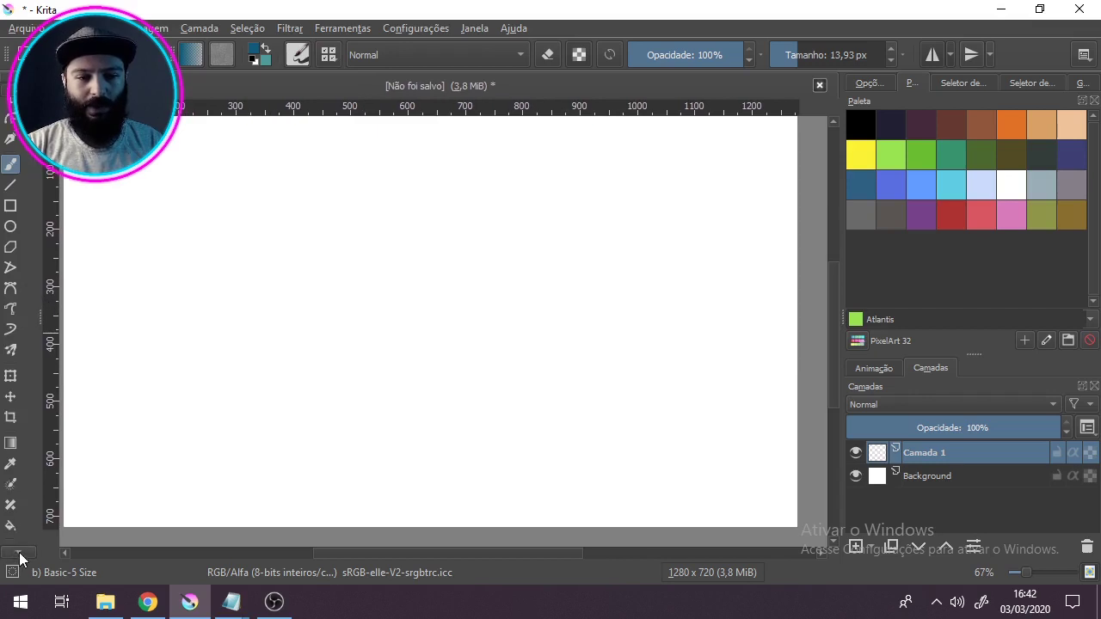
{"action": "left_click_drag", "start_coordinate": [39, 319], "coordinate": [49, 319]}
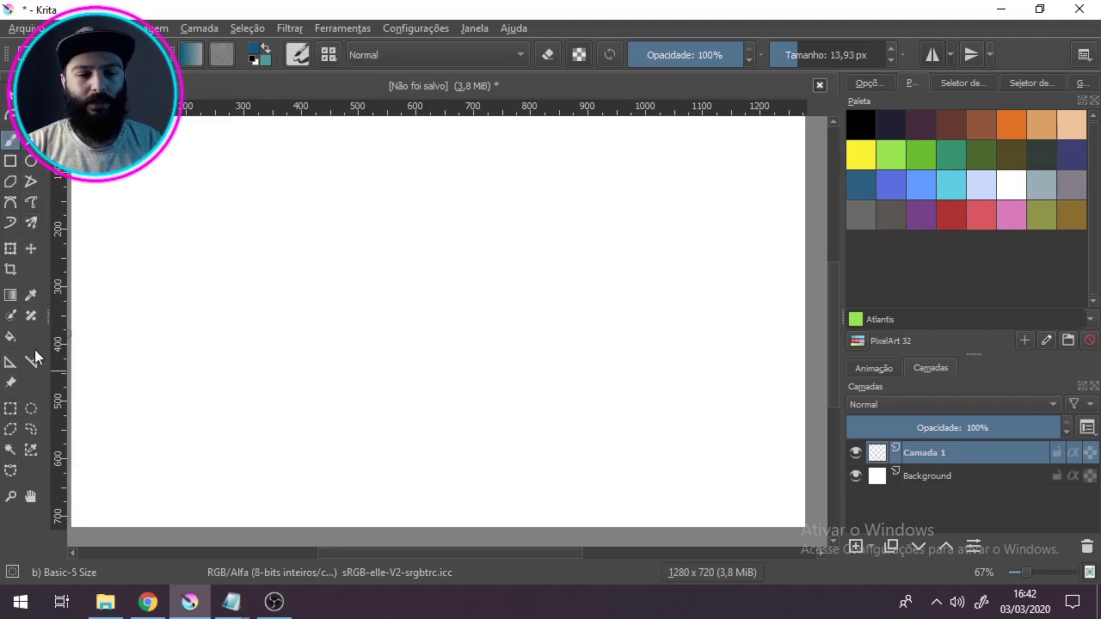
{"action": "left_click", "coordinate": [30, 453]}
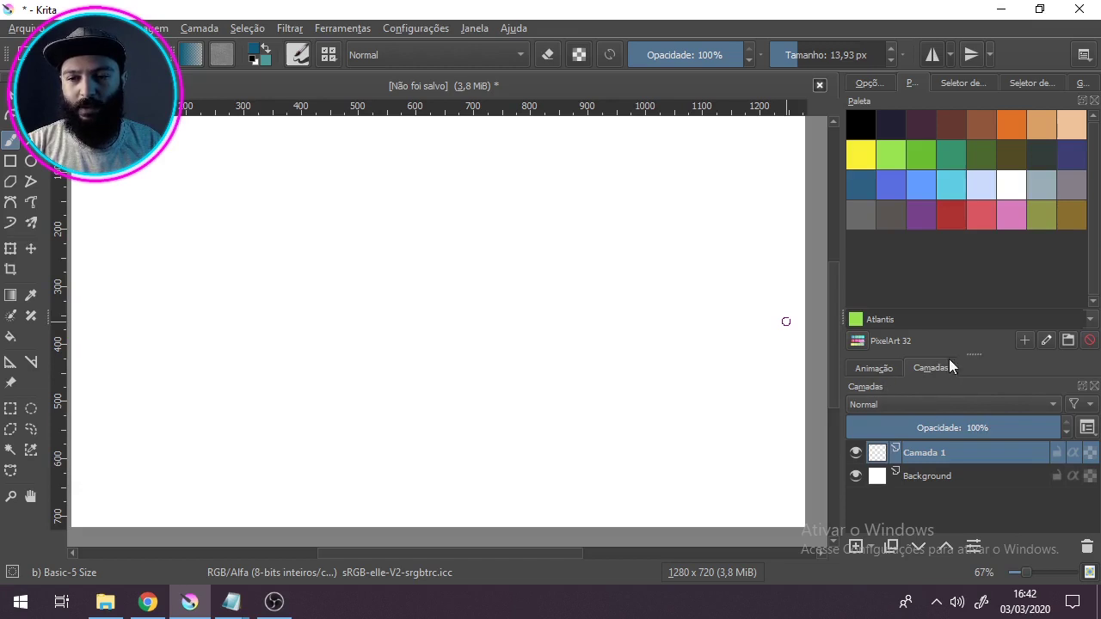
Display the animation controls in place of the layer list.
{"action": "left_click", "coordinate": [872, 370]}
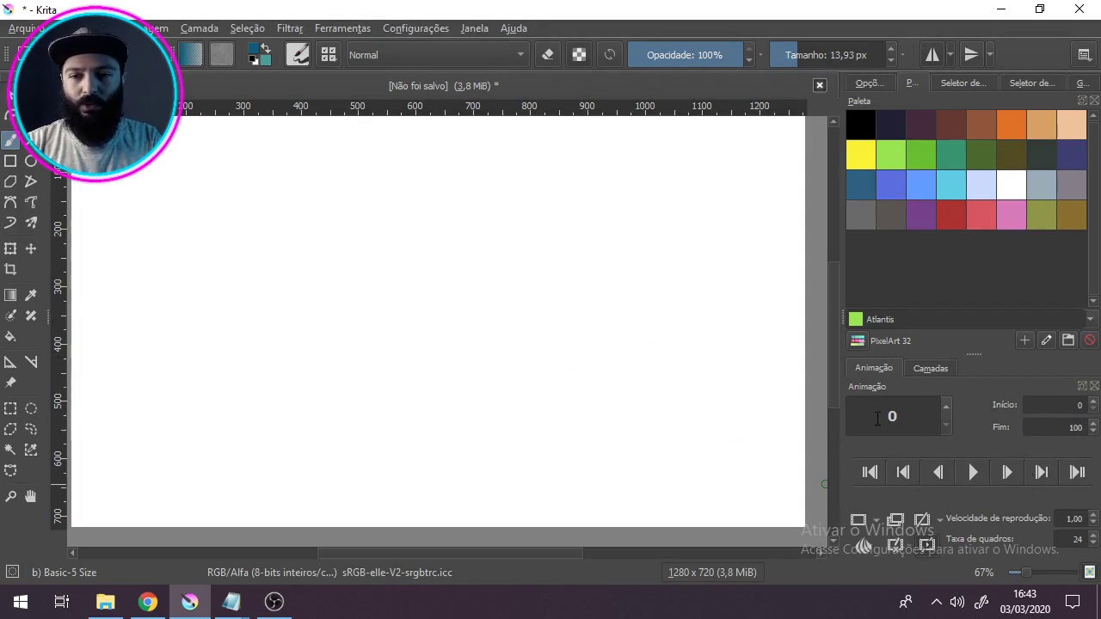
{"action": "left_click", "coordinate": [917, 367]}
{"action": "left_click", "coordinate": [887, 367]}
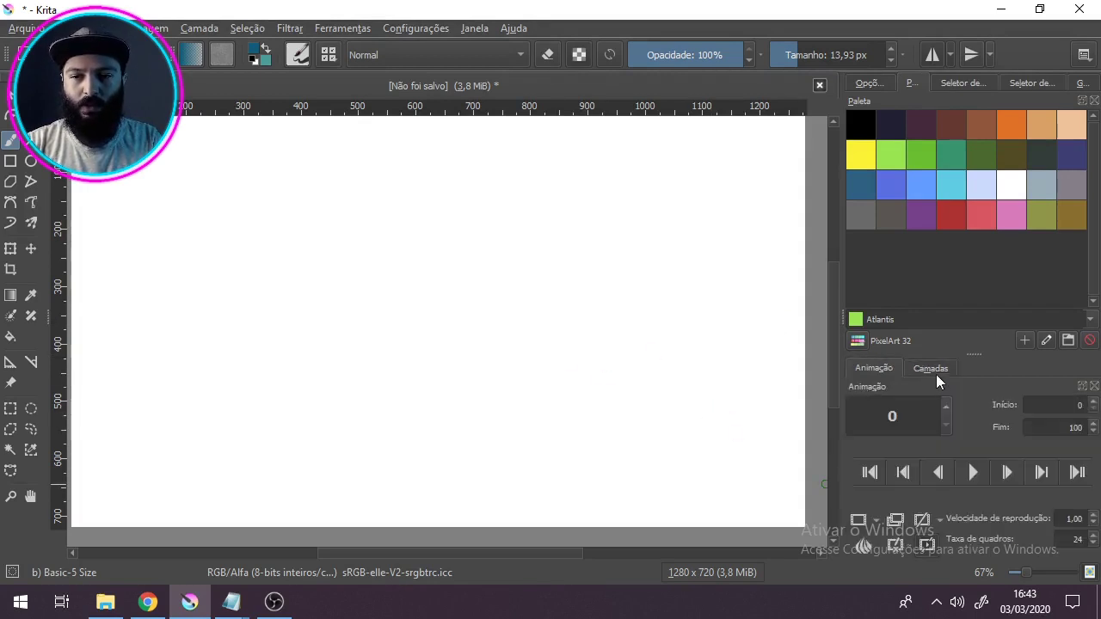
{"action": "left_click", "coordinate": [936, 370]}
{"action": "left_click", "coordinate": [866, 370]}
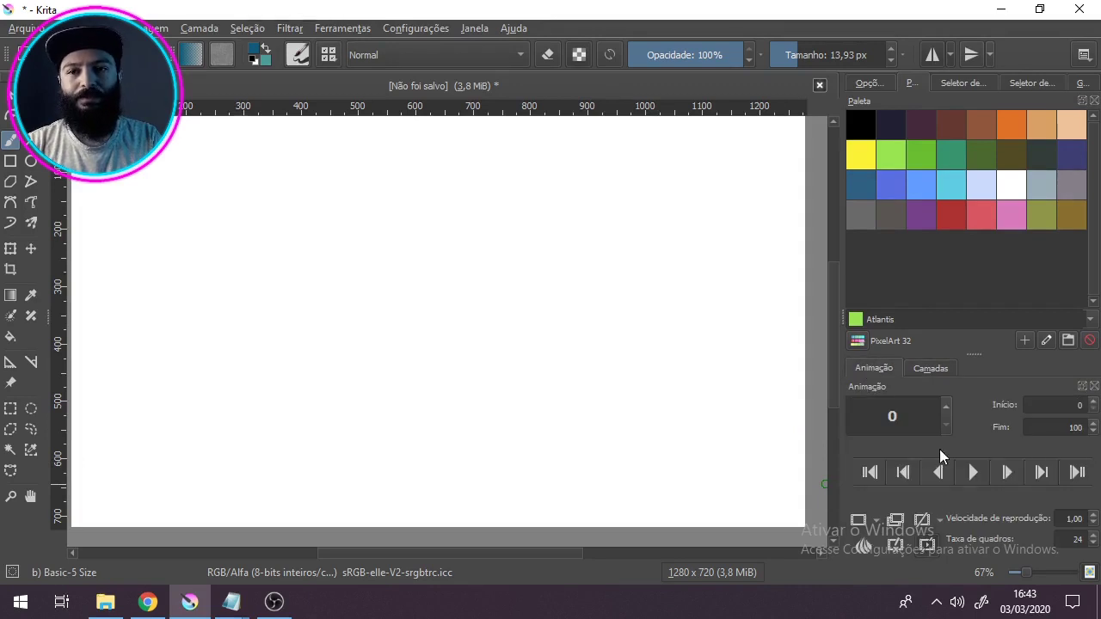
Examine the brush tool options, the PixelArt 32 palette and the advanced color selector.
{"action": "left_click", "coordinate": [867, 83]}
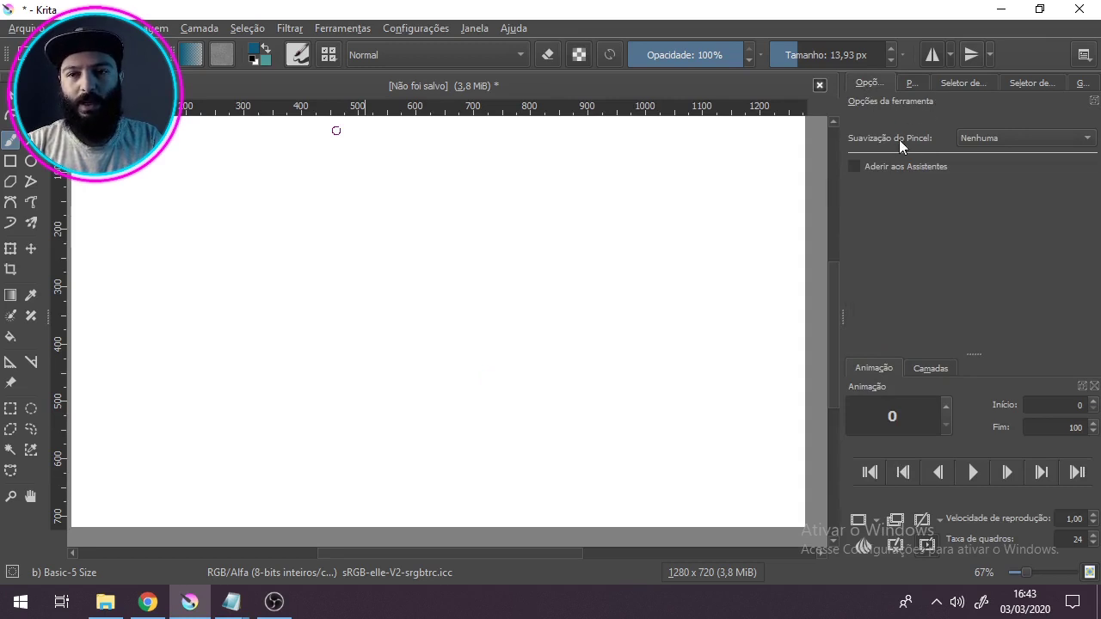
{"action": "left_click", "coordinate": [910, 84]}
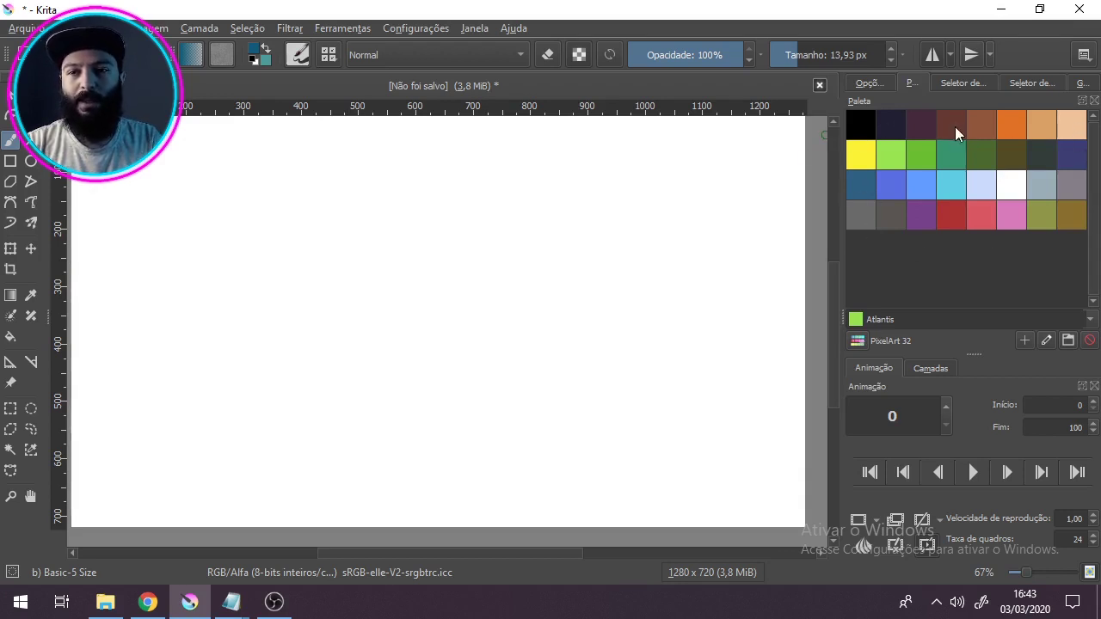
{"action": "left_click", "coordinate": [946, 82]}
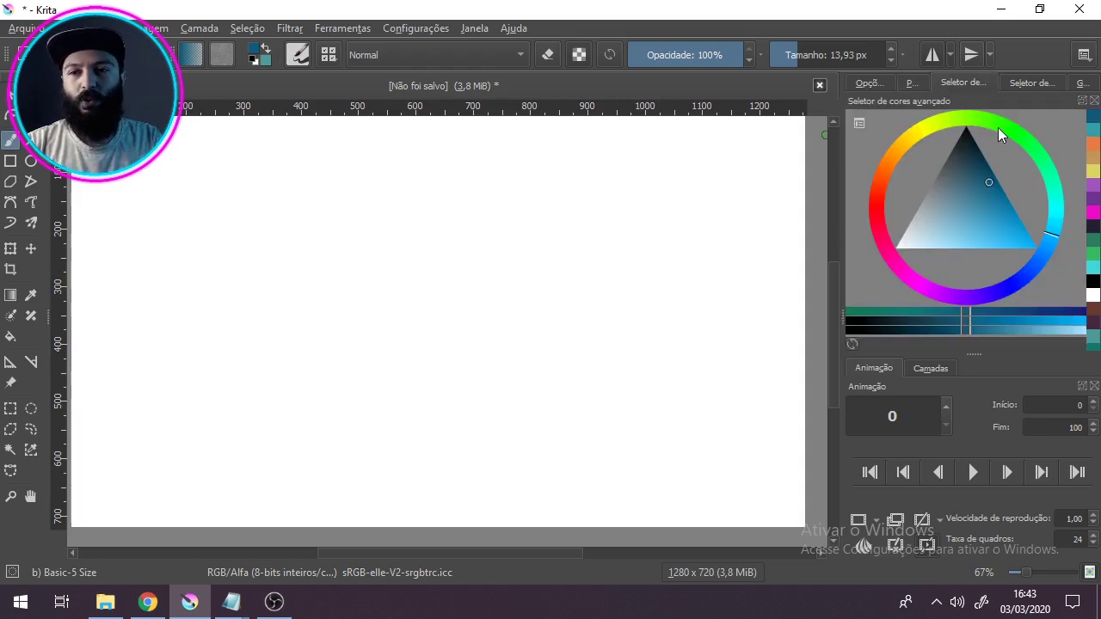
{"action": "left_click", "coordinate": [911, 84]}
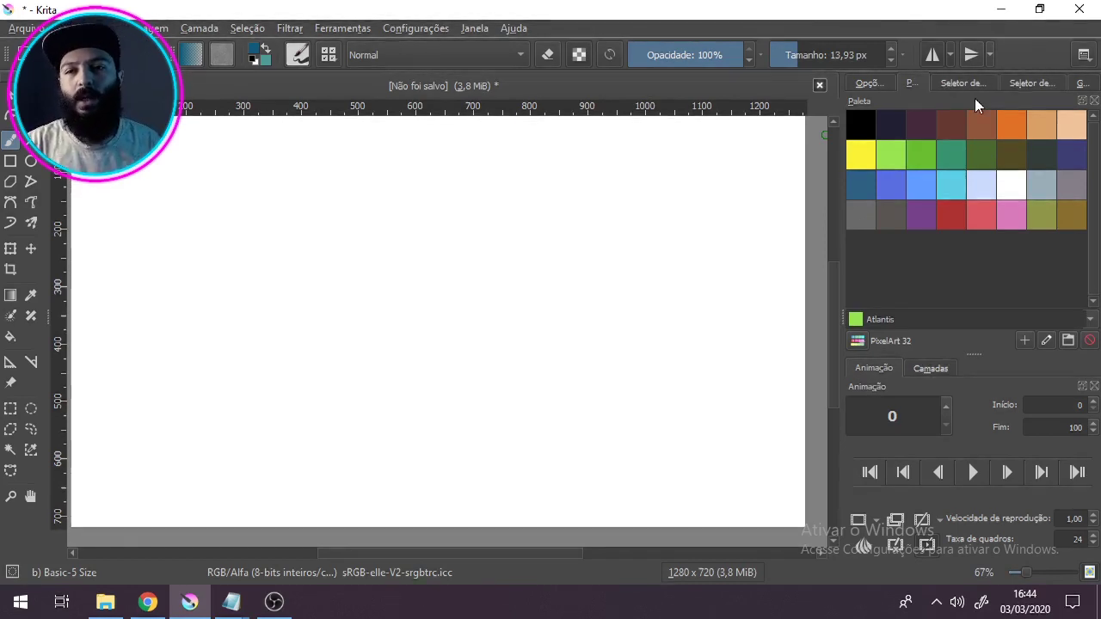
{"action": "left_click", "coordinate": [952, 83]}
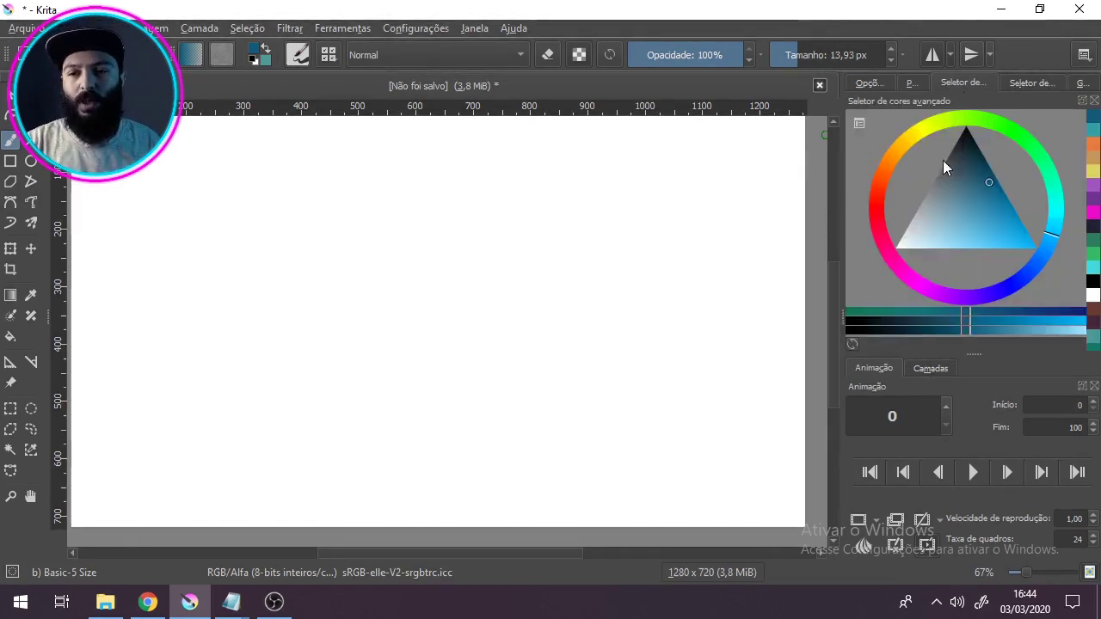
{"action": "left_click", "coordinate": [916, 84]}
{"action": "left_click", "coordinate": [953, 83]}
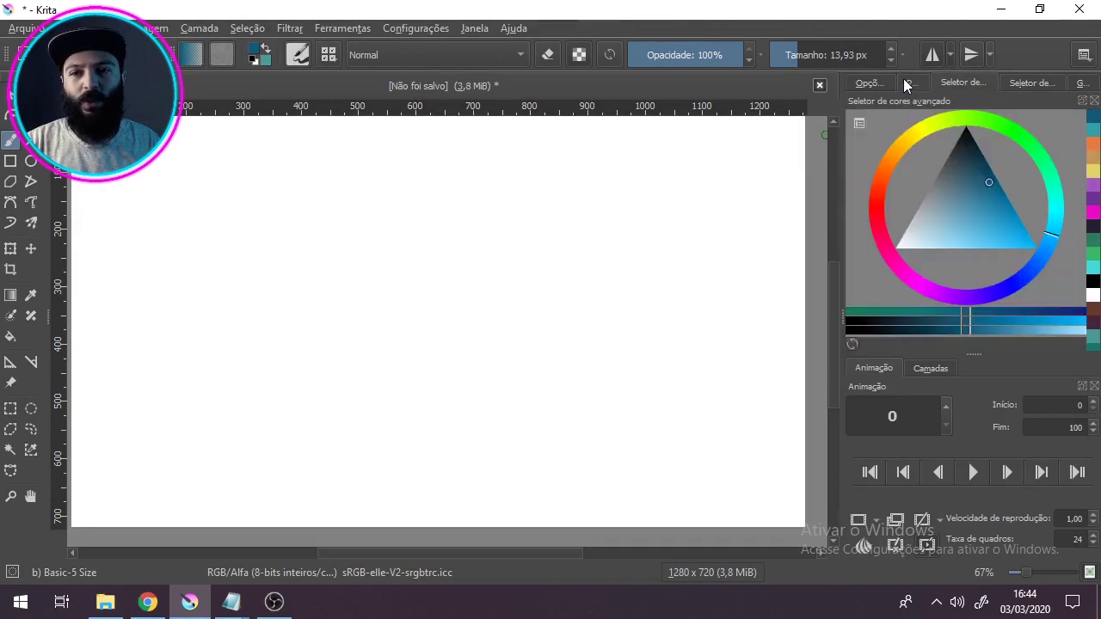
{"action": "left_click", "coordinate": [906, 83]}
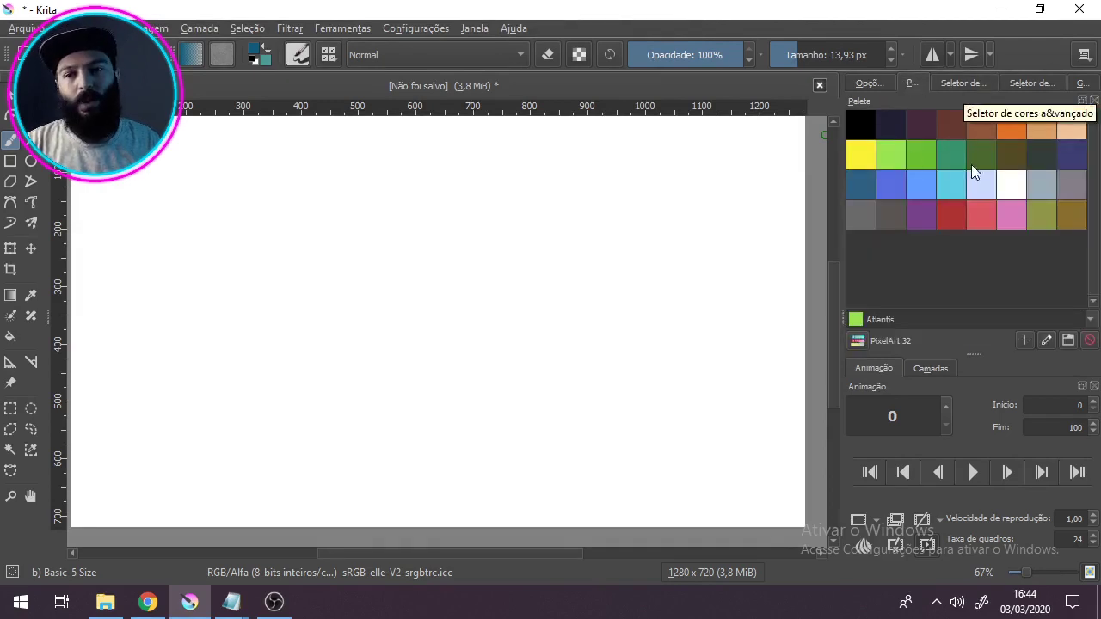
{"action": "left_click", "coordinate": [961, 83]}
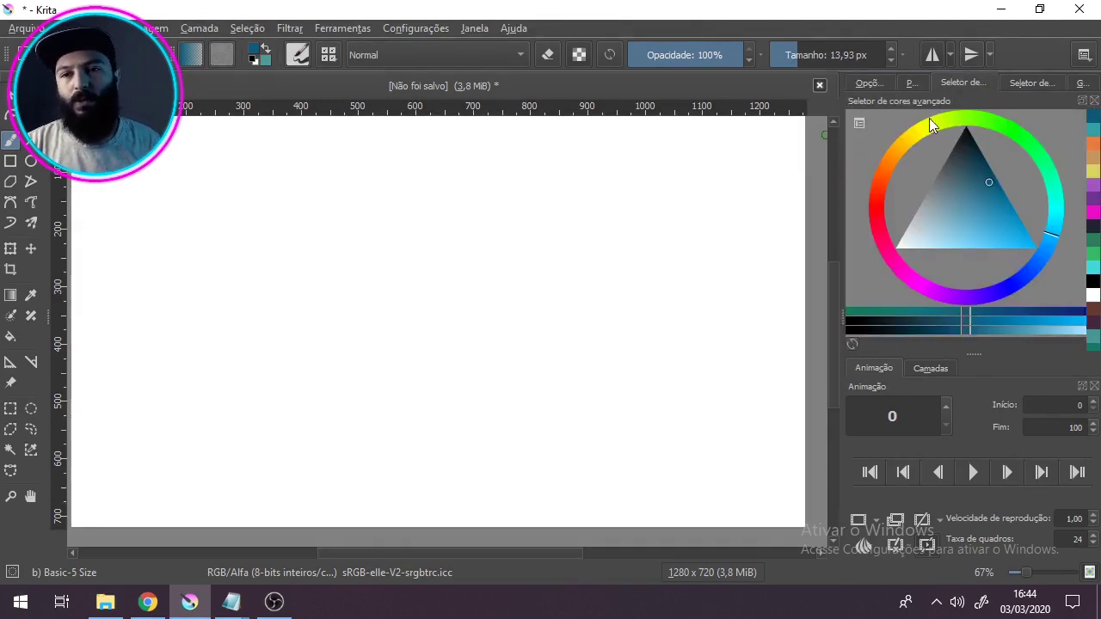
{"action": "left_click", "coordinate": [912, 85]}
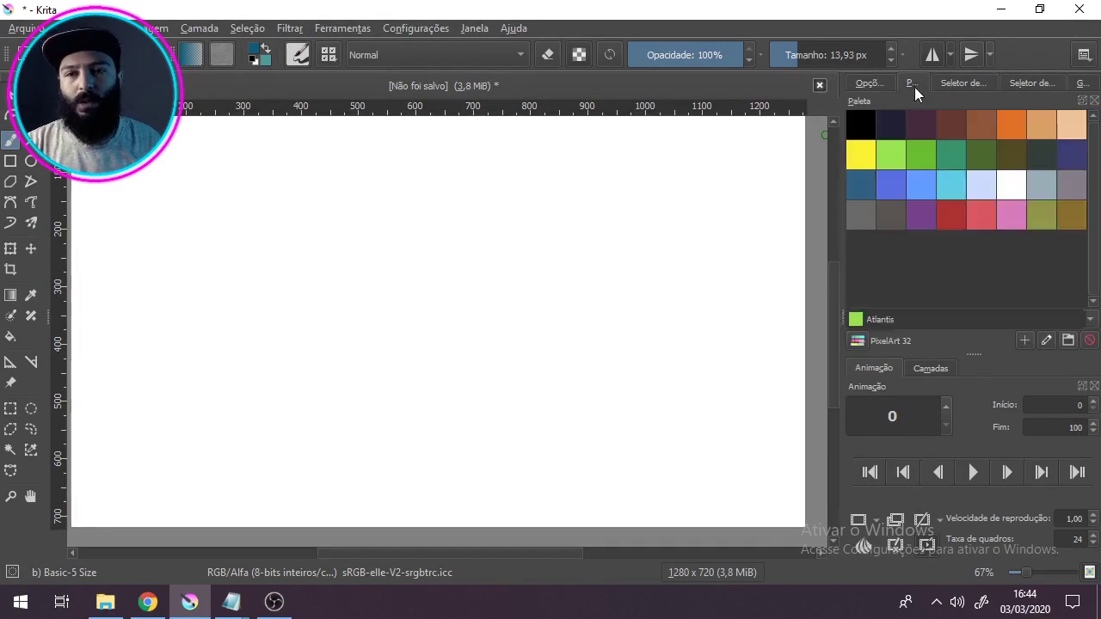
{"action": "left_click", "coordinate": [960, 83]}
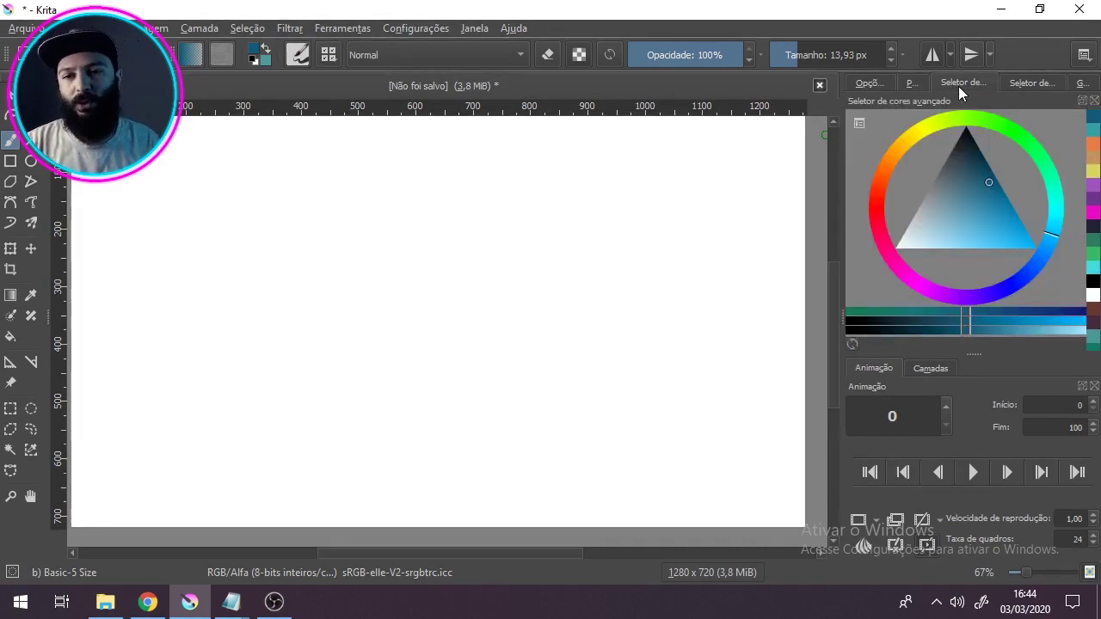
Pick a medium green (#42af53) with the advanced color selector and inspect its hex code in the specific color selector.
{"action": "left_click_drag", "start_coordinate": [915, 301], "coordinate": [974, 215]}
{"action": "left_click", "coordinate": [1025, 84]}
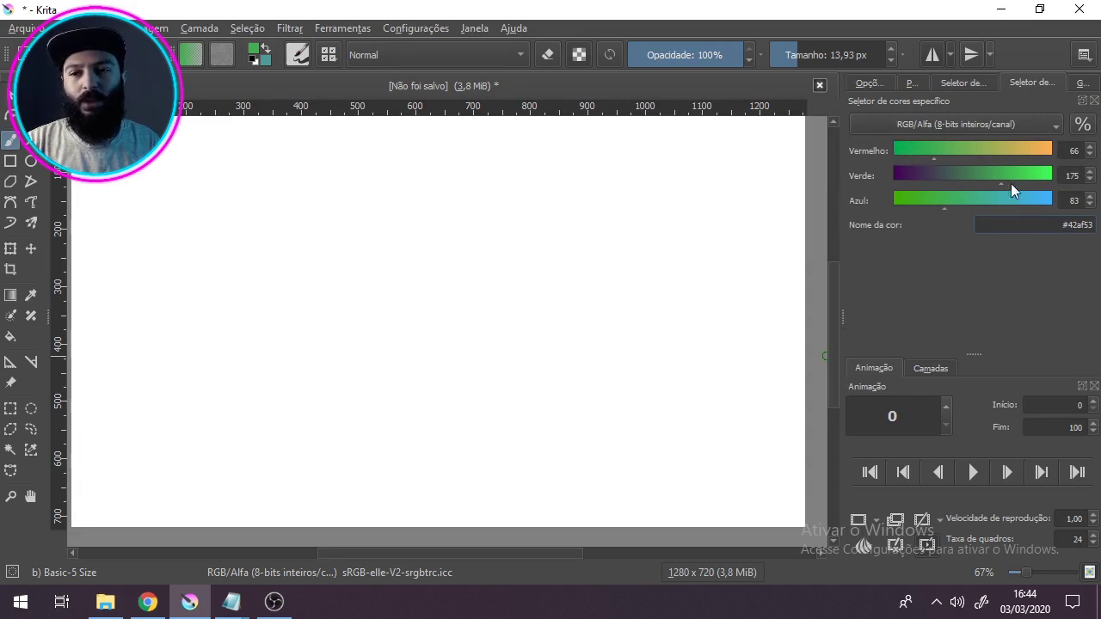
{"action": "left_click_drag", "start_coordinate": [1063, 224], "coordinate": [1098, 225]}
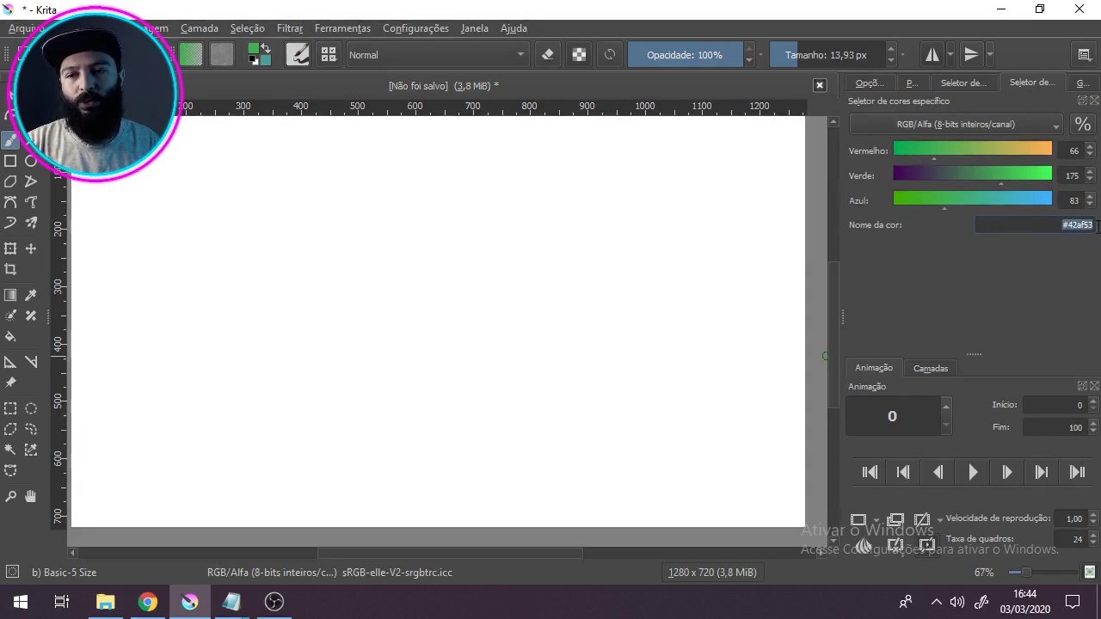
{"action": "left_click", "coordinate": [1062, 226]}
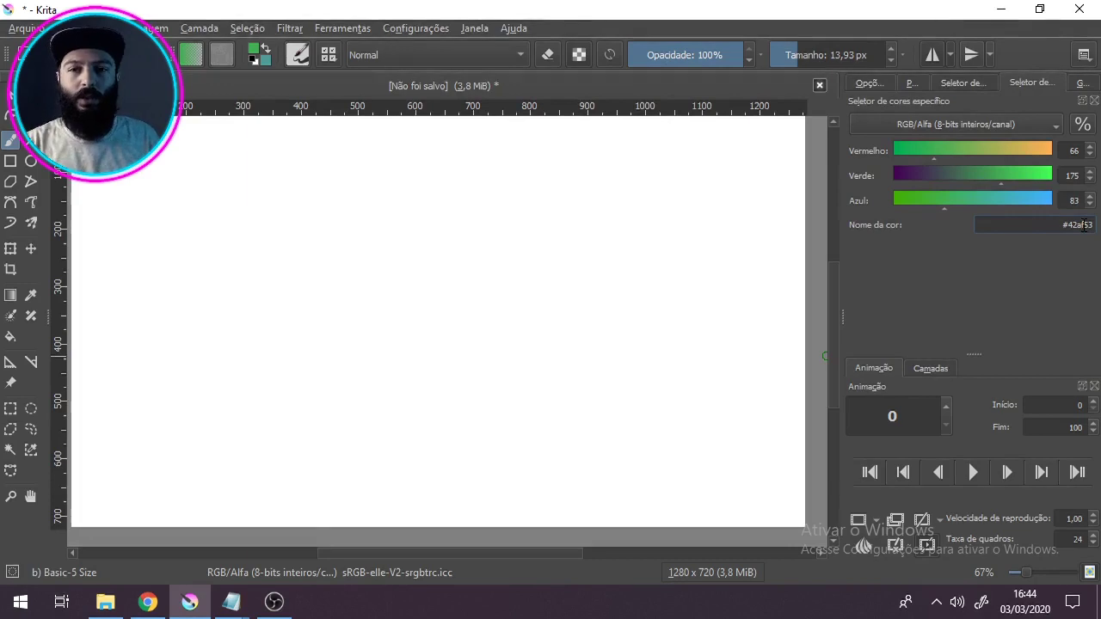
Change the foreground color to a muted brown (#9a7f67) with the advanced color selector and highlight its hex code.
{"action": "left_click", "coordinate": [920, 84]}
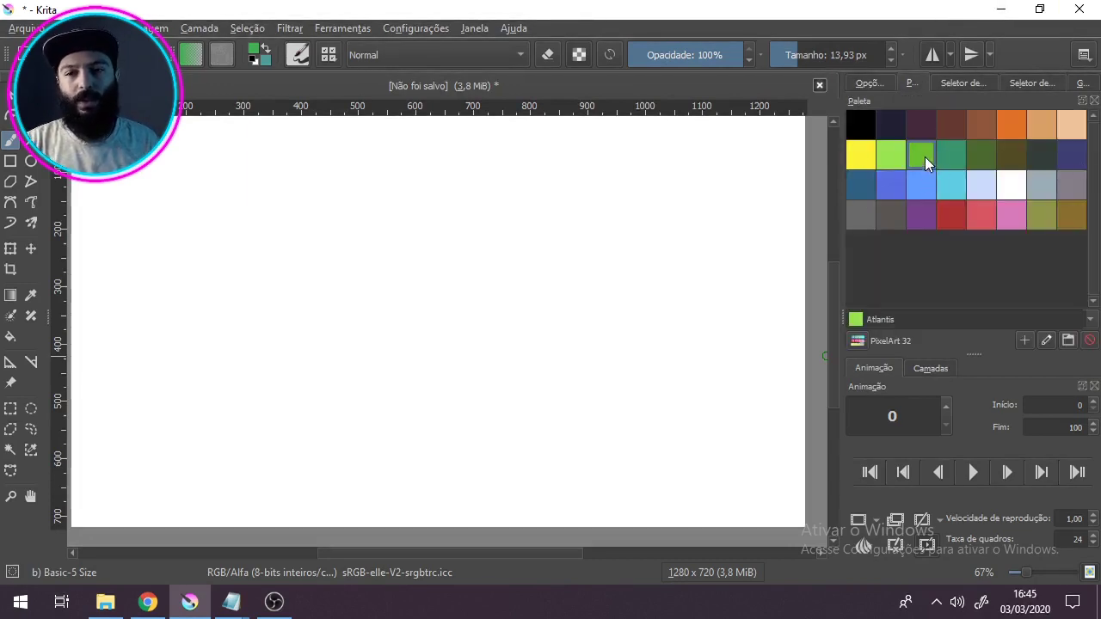
{"action": "left_click", "coordinate": [945, 83]}
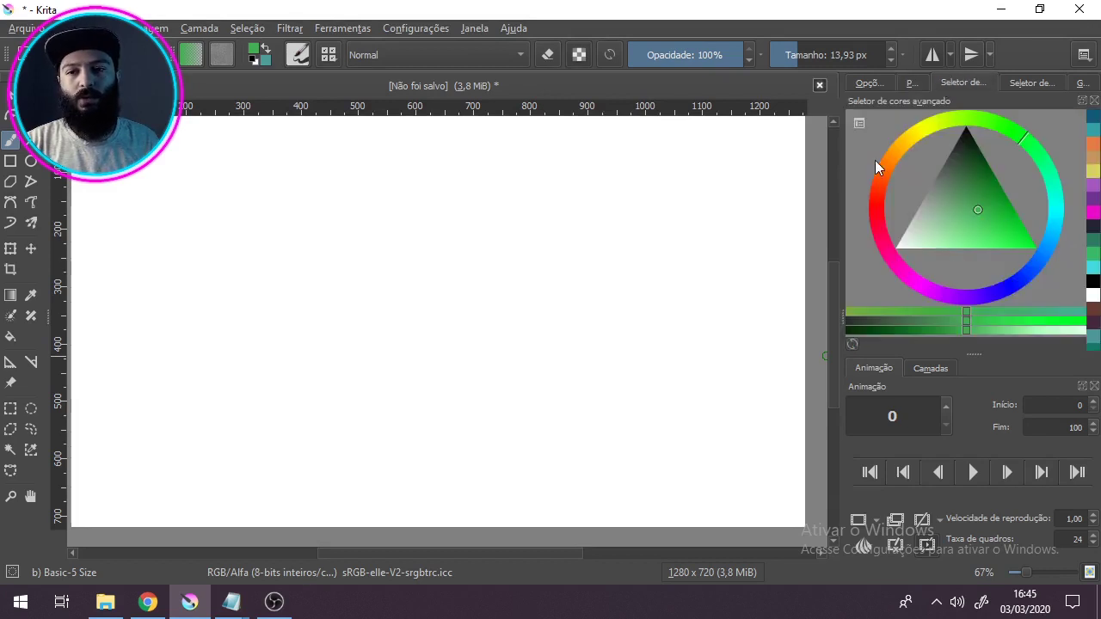
{"action": "left_click", "coordinate": [890, 166]}
{"action": "left_click", "coordinate": [983, 183]}
{"action": "left_click", "coordinate": [999, 218]}
{"action": "left_click", "coordinate": [949, 216]}
{"action": "left_click", "coordinate": [950, 199]}
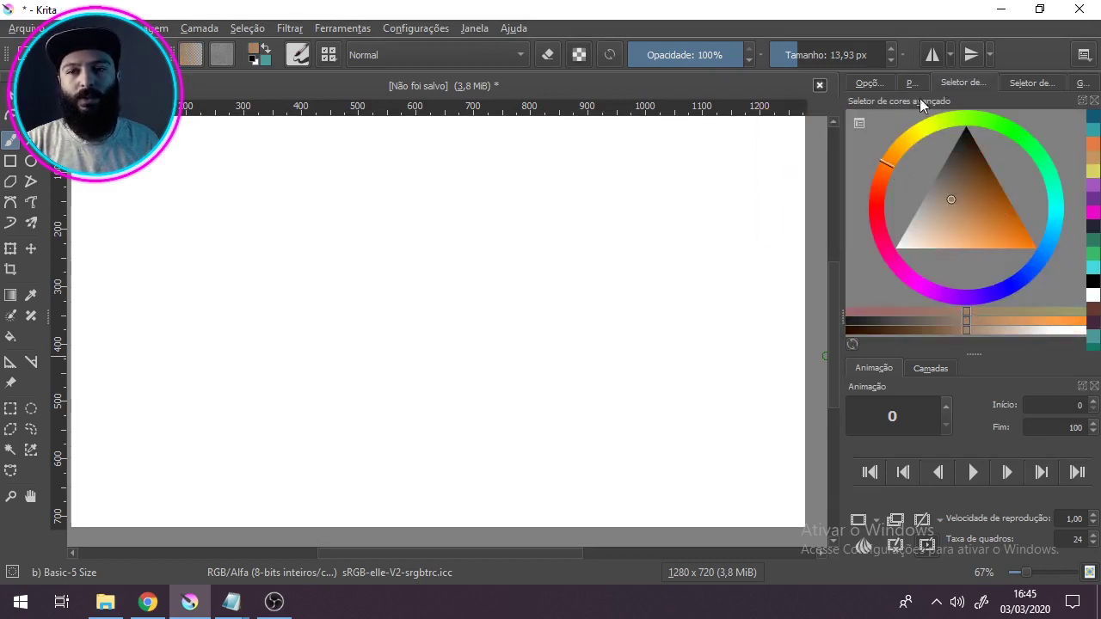
{"action": "left_click", "coordinate": [911, 84]}
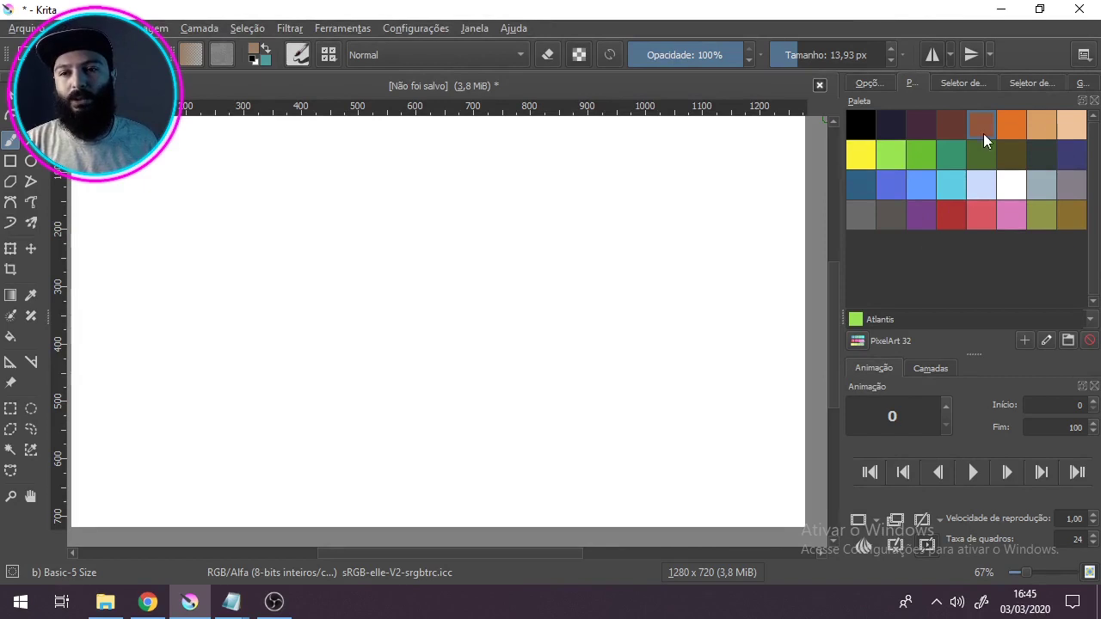
{"action": "left_click", "coordinate": [1025, 83]}
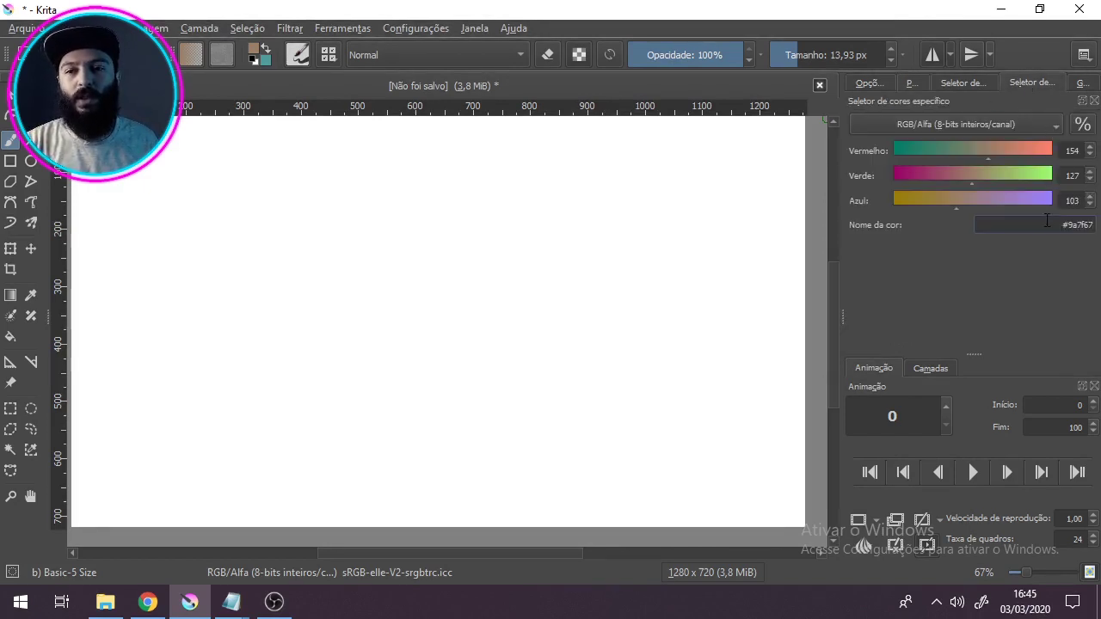
{"action": "left_click_drag", "start_coordinate": [1061, 225], "coordinate": [1097, 226]}
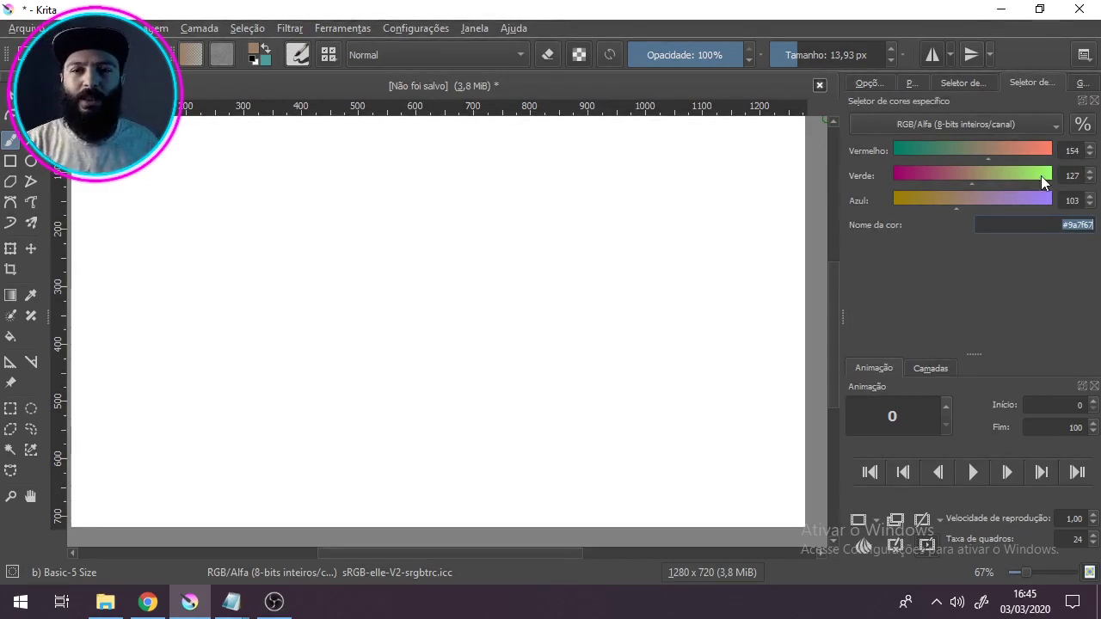
Set the foreground color to the Valhalla swatch of the PixelArt 32 palette and highlight its hex code.
{"action": "left_click", "coordinate": [913, 84]}
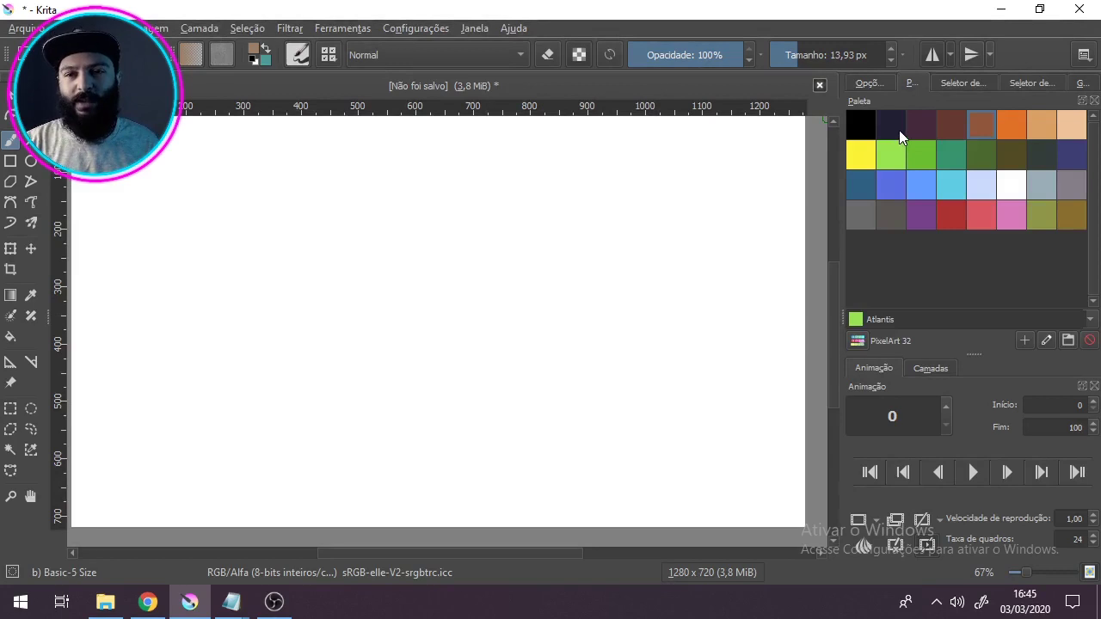
{"action": "left_click", "coordinate": [889, 127]}
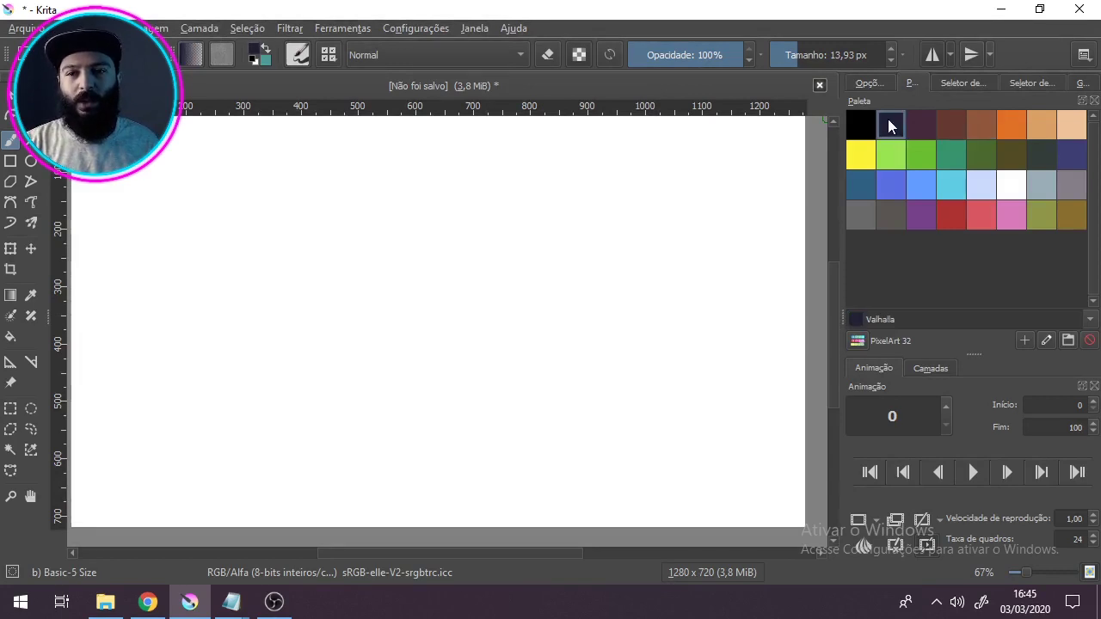
{"action": "left_click", "coordinate": [1014, 82]}
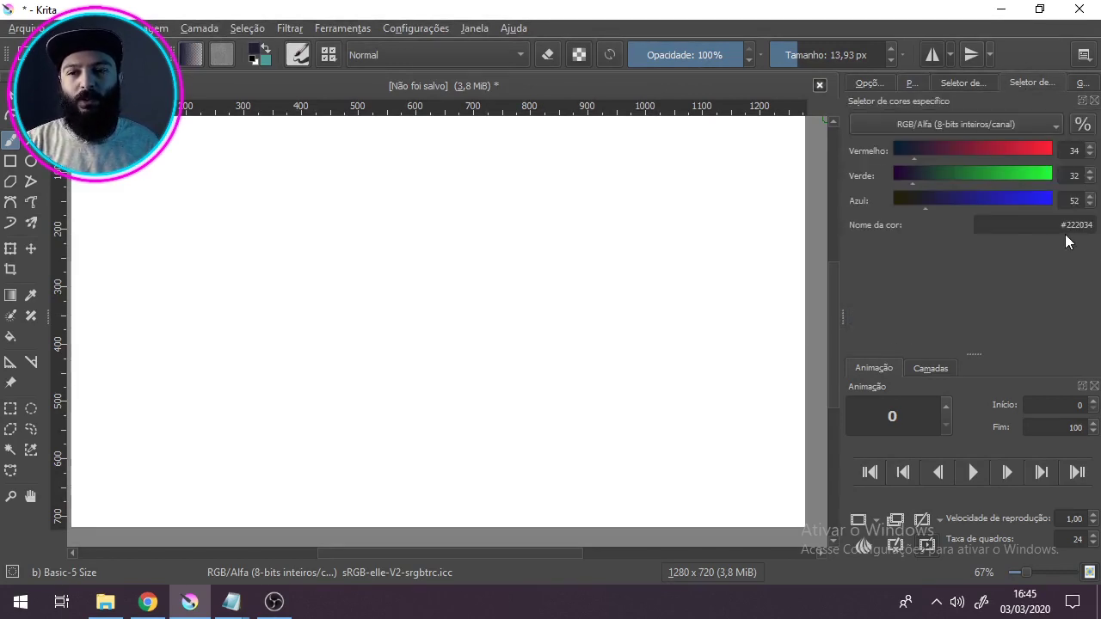
{"action": "left_click_drag", "start_coordinate": [1063, 225], "coordinate": [1098, 226]}
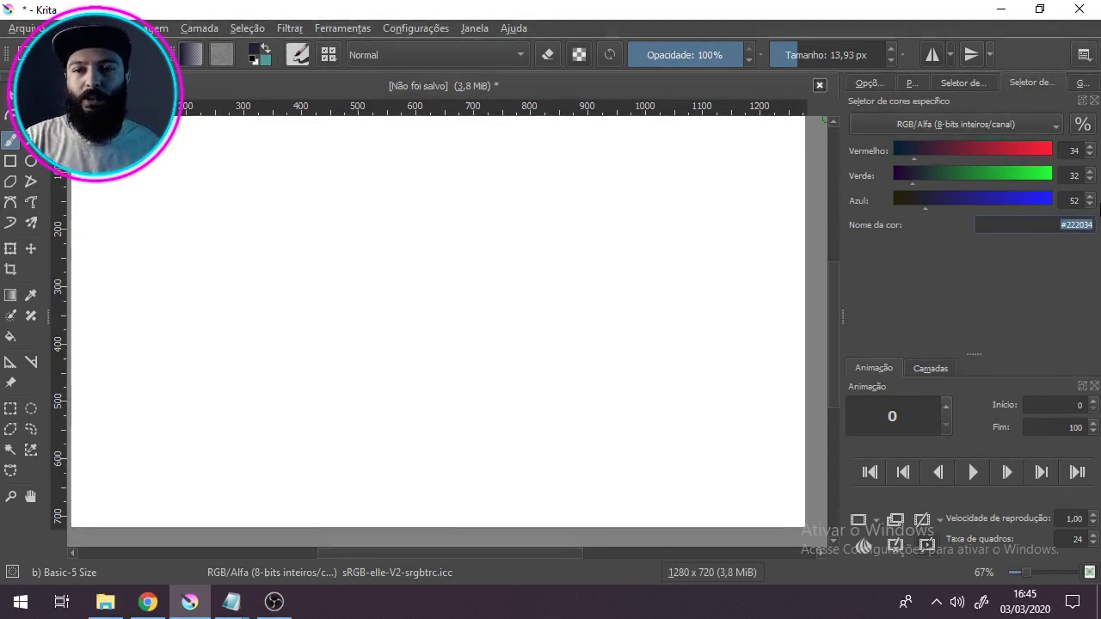
Compare the palette swatches with the specific color selector's RGB and hex values.
{"action": "left_click", "coordinate": [909, 83]}
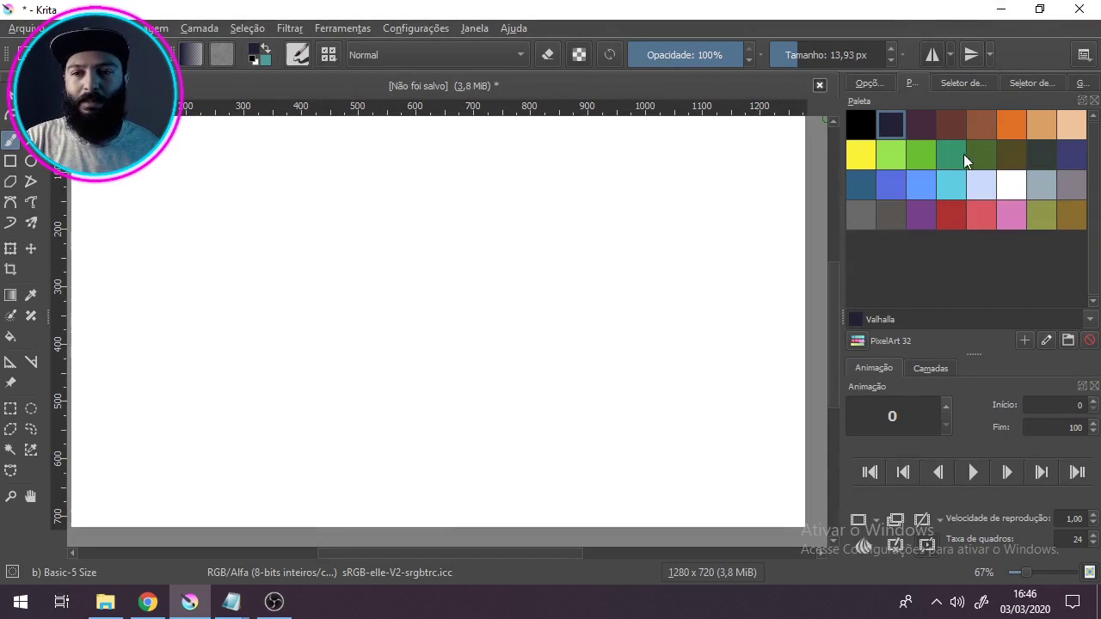
{"action": "left_click", "coordinate": [1007, 82]}
{"action": "left_click", "coordinate": [910, 83]}
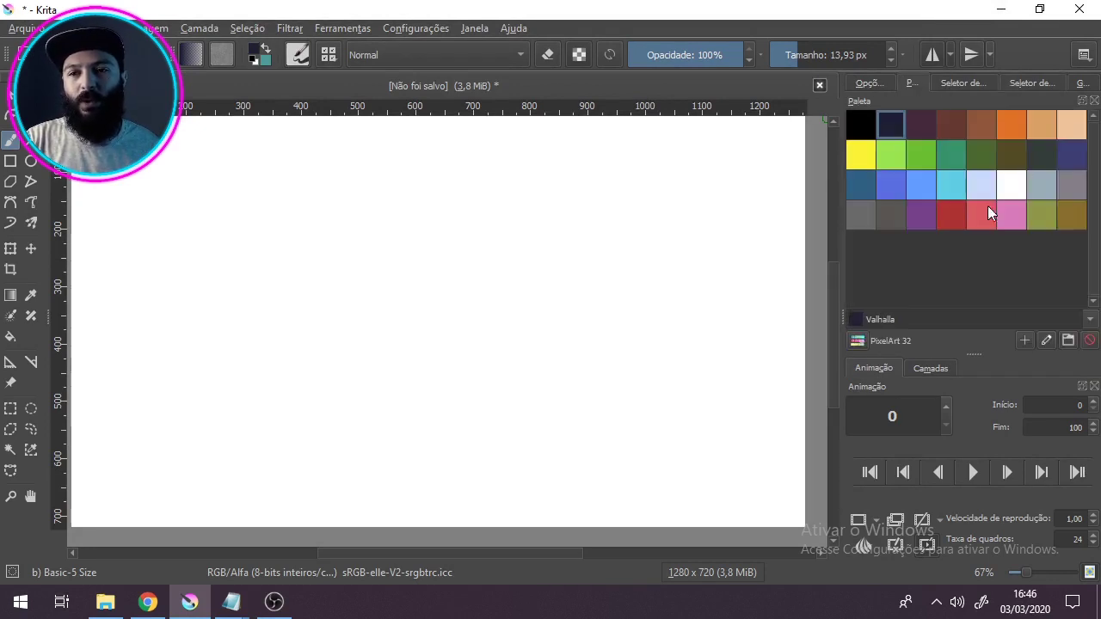
{"action": "left_click", "coordinate": [1032, 83]}
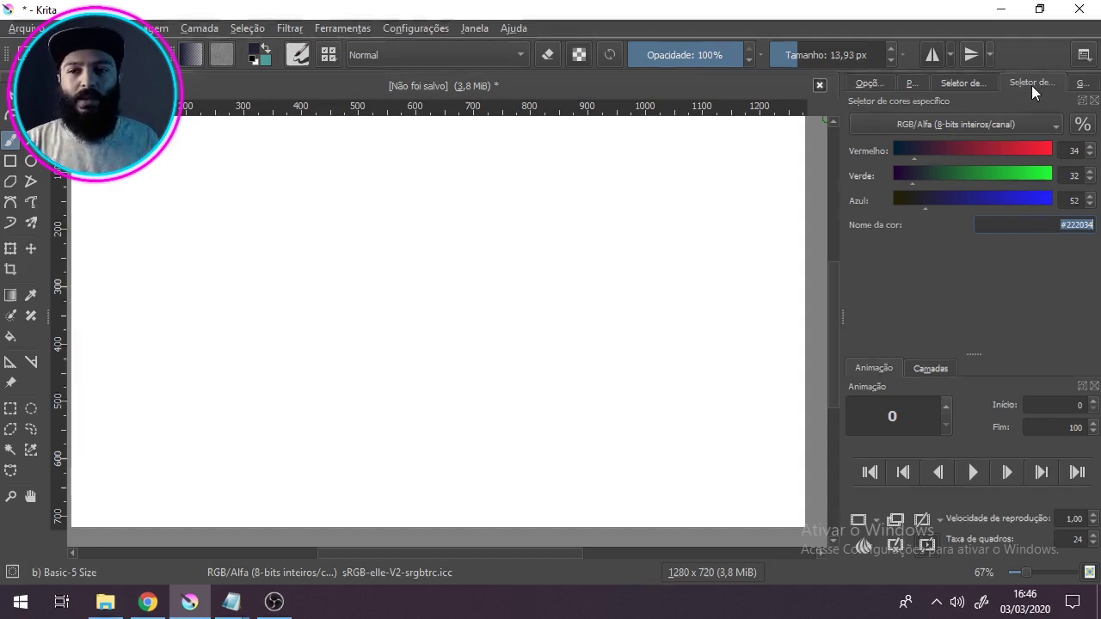
Turn on the rectangular grid display over the canvas in the grid and guides settings.
{"action": "left_click", "coordinate": [1085, 84]}
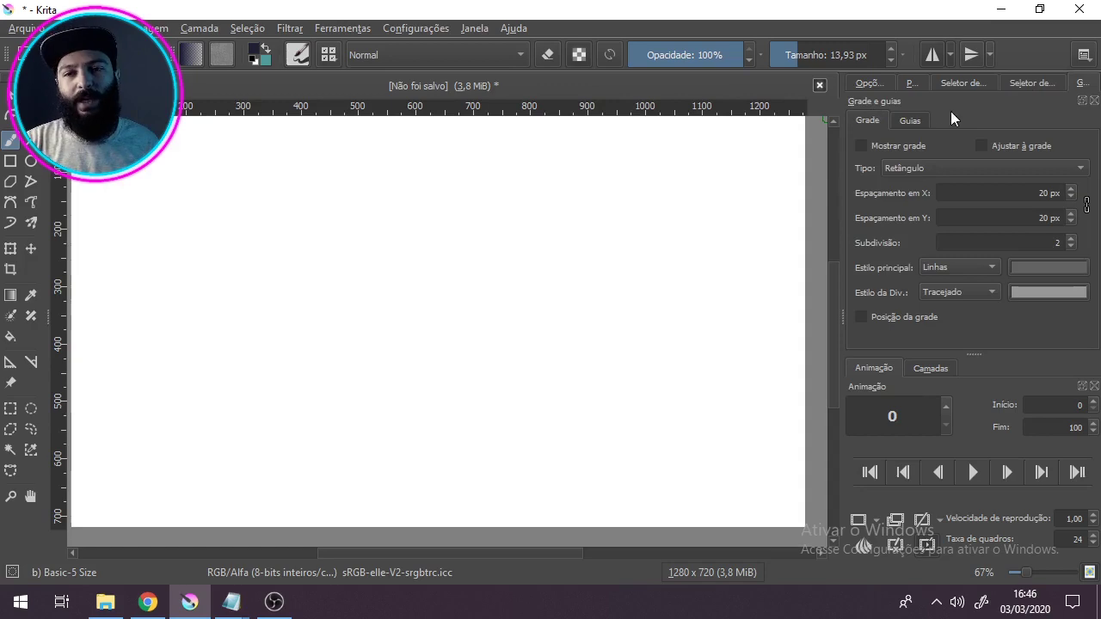
{"action": "left_click", "coordinate": [862, 150]}
{"action": "left_click", "coordinate": [862, 150]}
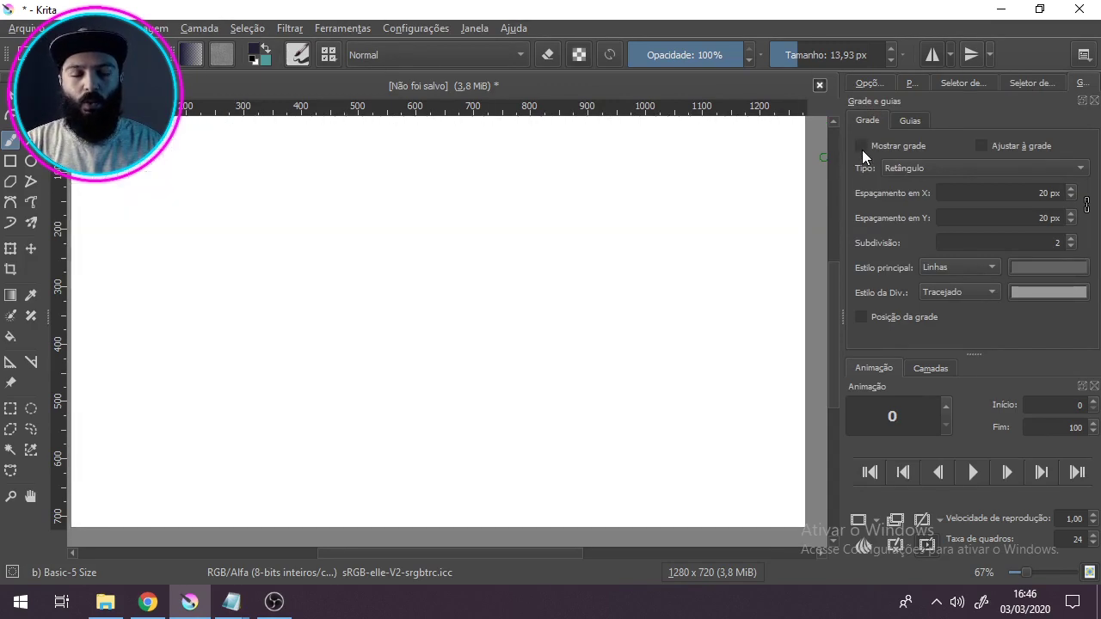
{"action": "left_click", "coordinate": [862, 150]}
{"action": "left_click", "coordinate": [861, 149]}
{"action": "left_click", "coordinate": [862, 150]}
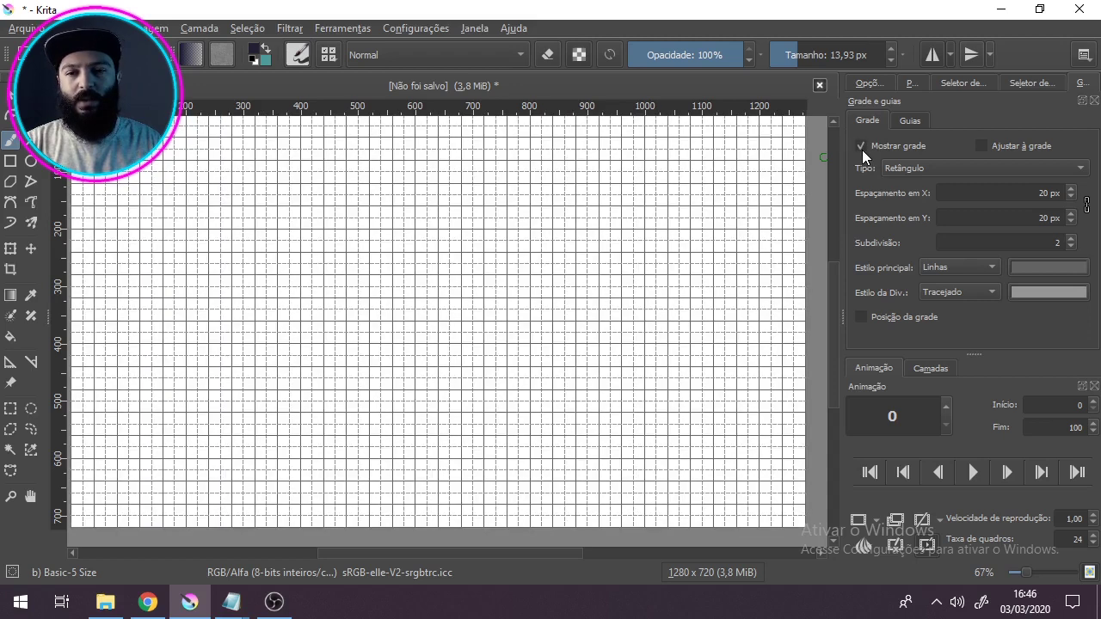
Turn off the canvas grid display and bring the layers docker forward.
{"action": "left_click", "coordinate": [861, 149]}
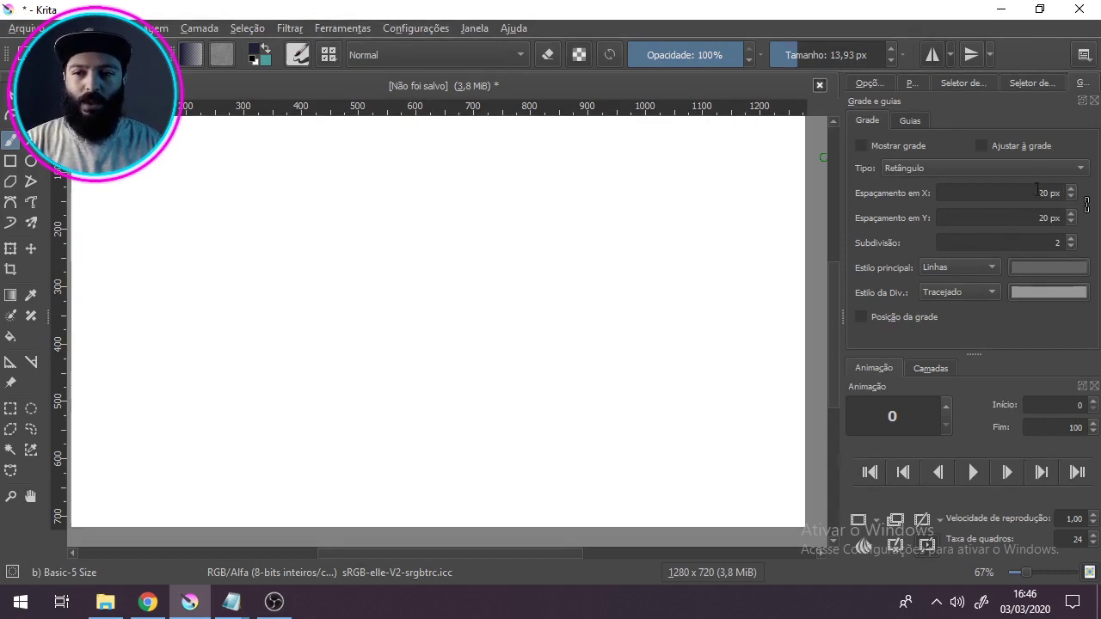
{"action": "left_click", "coordinate": [861, 150]}
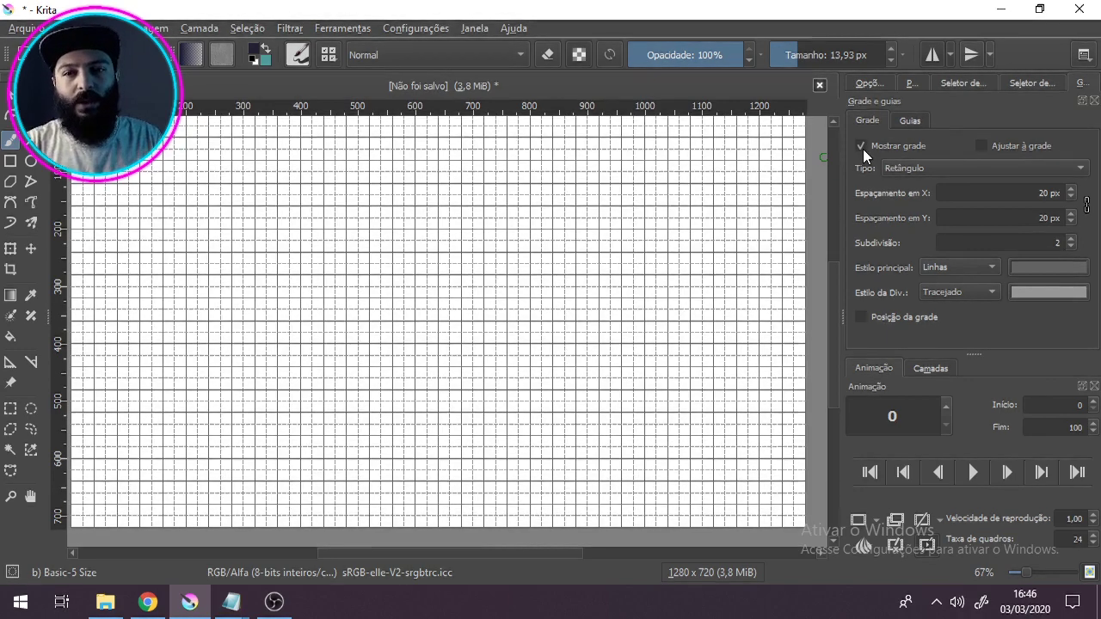
{"action": "left_click", "coordinate": [861, 148]}
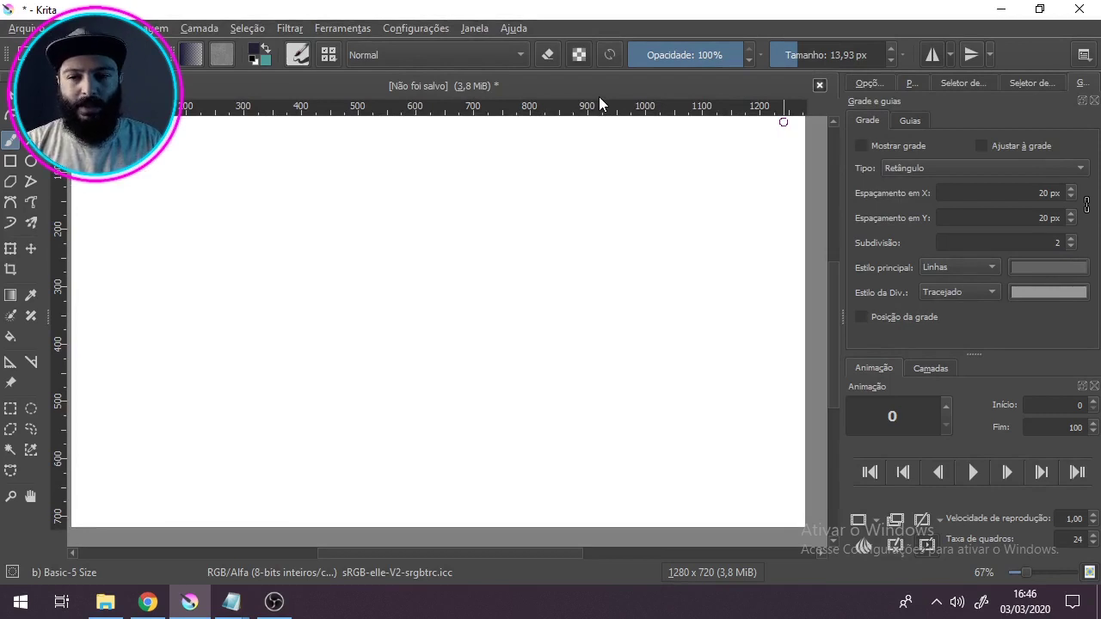
{"action": "left_click", "coordinate": [933, 368]}
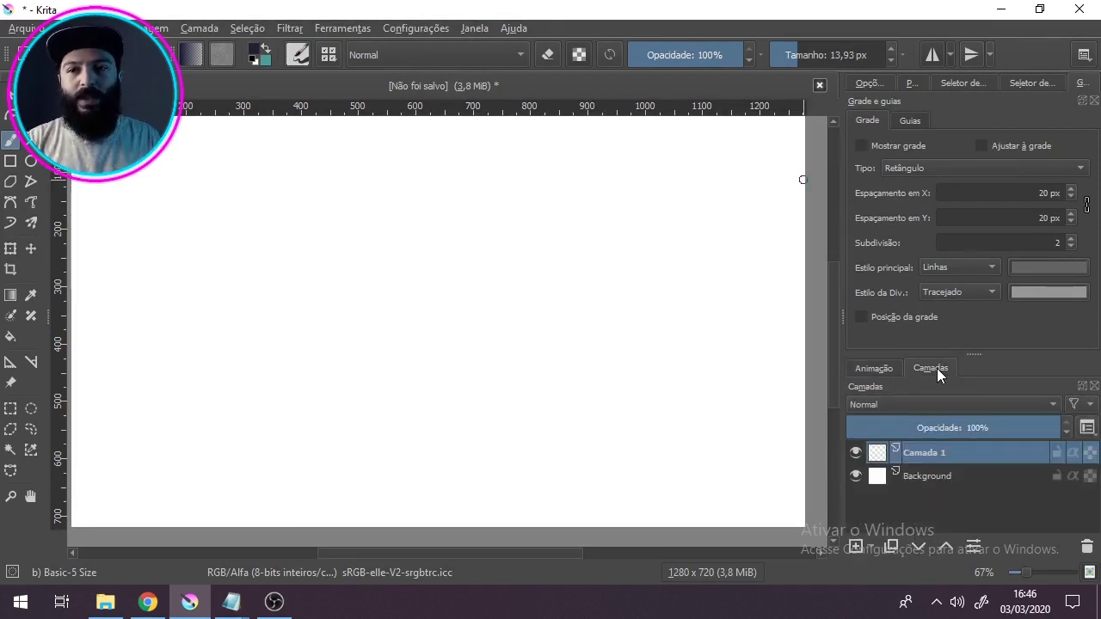
Try the saved workspaces jef1 and pessoal, and leave jan_2020 loaded.
{"action": "left_click", "coordinate": [1083, 55]}
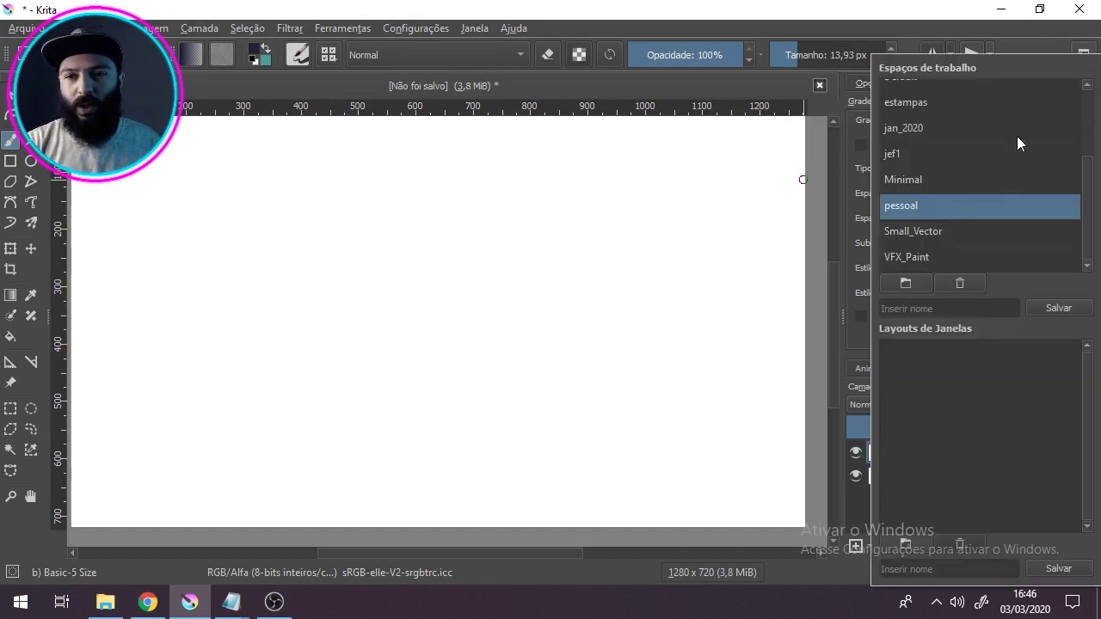
{"action": "left_click", "coordinate": [897, 152]}
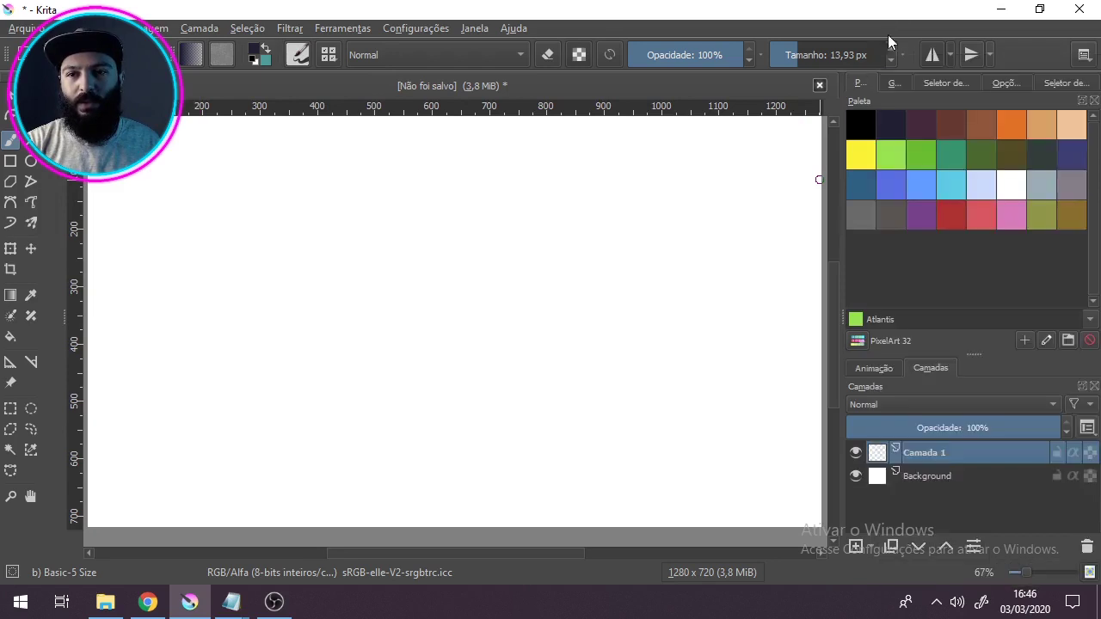
{"action": "left_click", "coordinate": [1083, 56]}
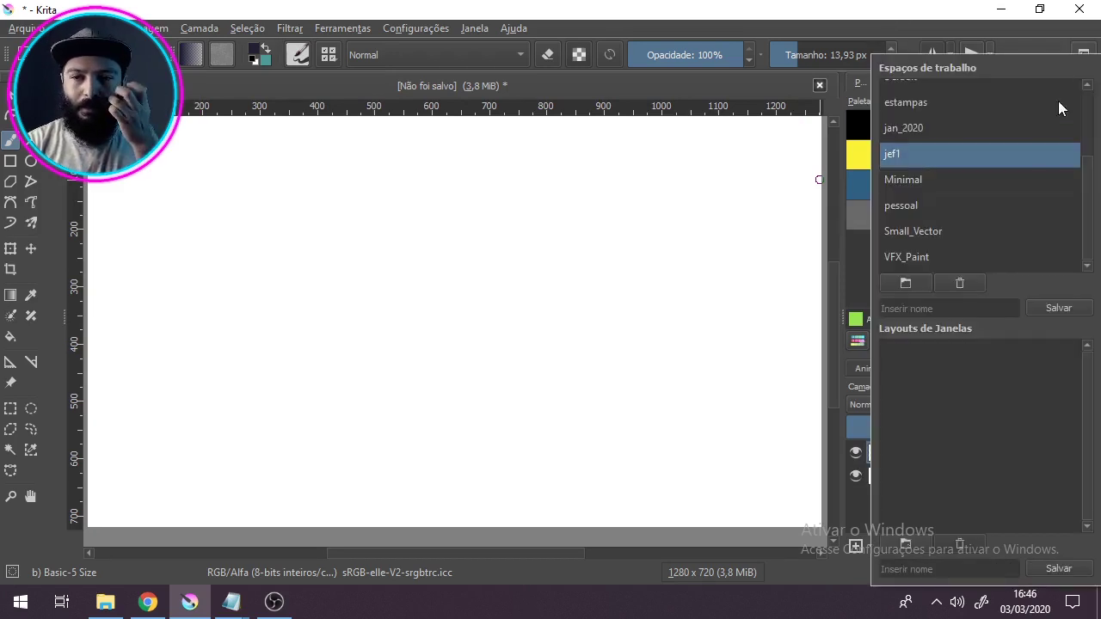
{"action": "left_click", "coordinate": [906, 208]}
{"action": "left_click", "coordinate": [911, 127]}
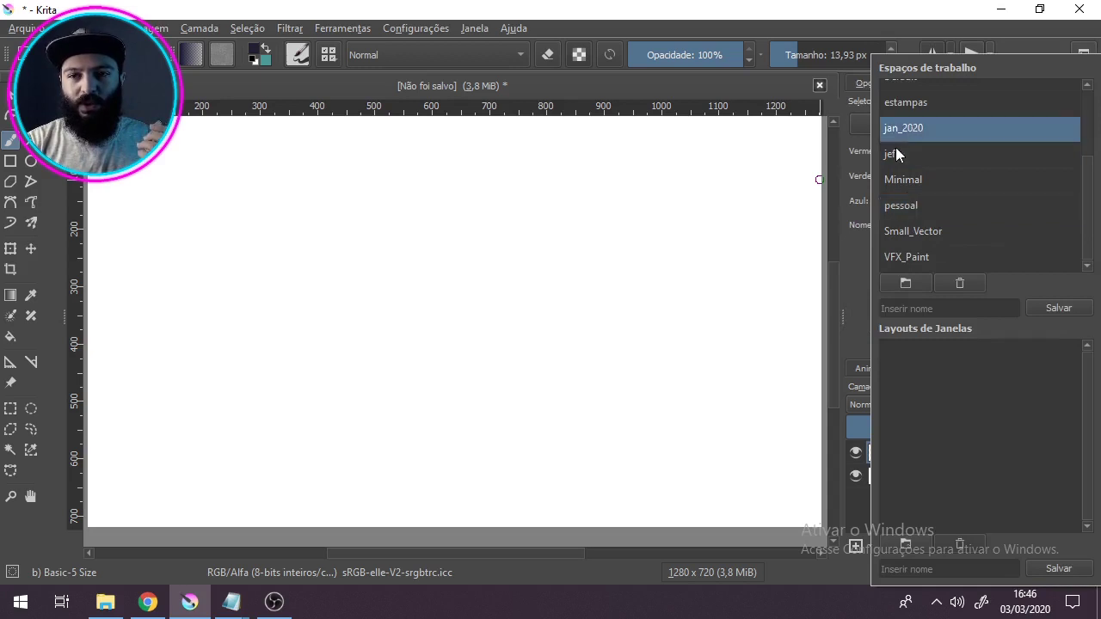
{"action": "left_click", "coordinate": [818, 4]}
Look through the tool options, palette, grid and guides, and color selector dockers of the loaded workspace.
{"action": "left_click", "coordinate": [881, 83]}
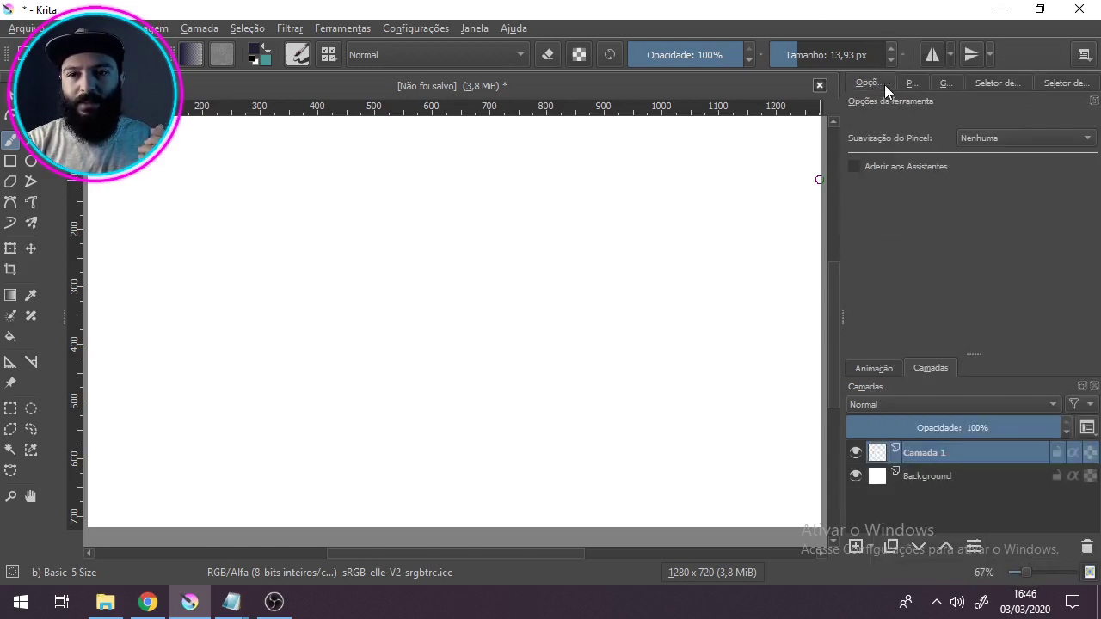
{"action": "left_click", "coordinate": [910, 86]}
{"action": "left_click", "coordinate": [946, 85]}
{"action": "left_click", "coordinate": [995, 83]}
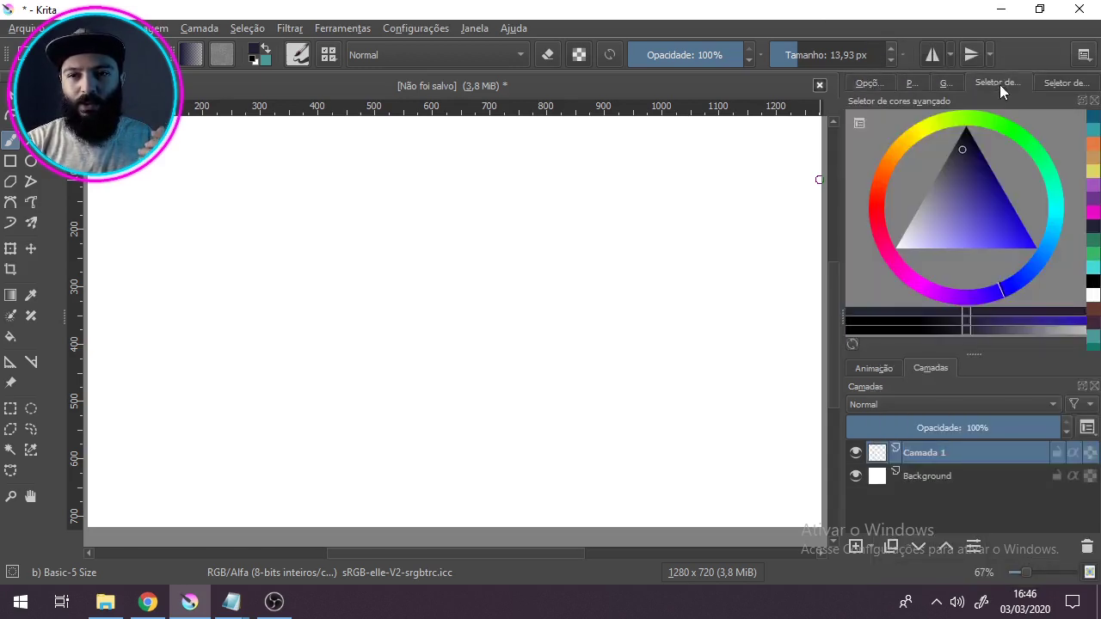
{"action": "left_click", "coordinate": [1051, 84]}
{"action": "left_click", "coordinate": [999, 83]}
{"action": "left_click", "coordinate": [871, 84]}
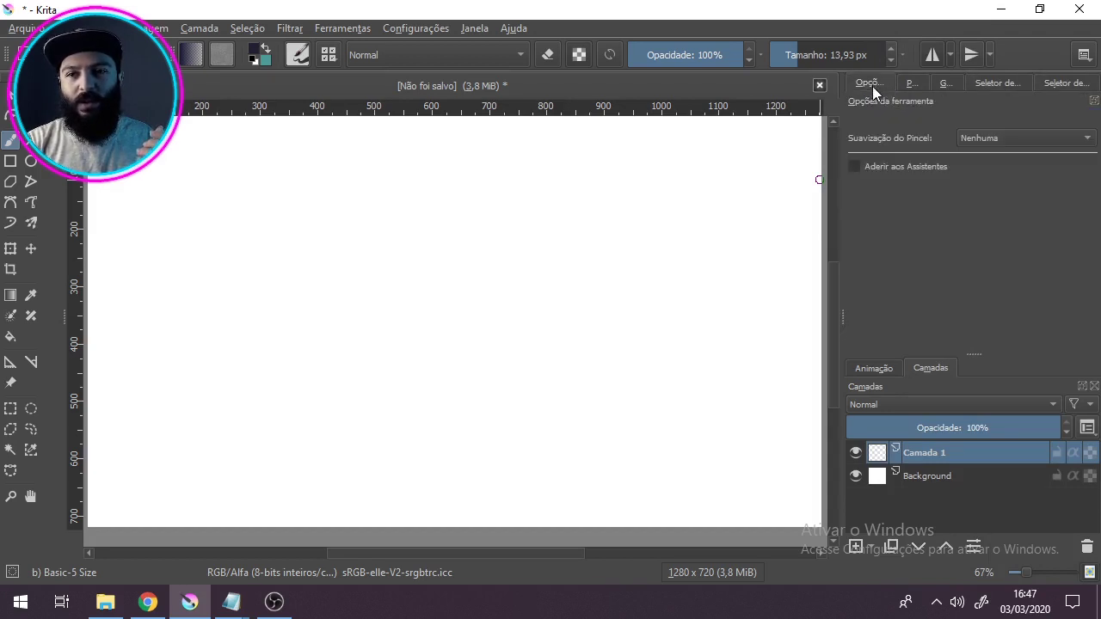
Reorder the docker tabs so that Grid and guides sits before the palette, and show the advanced color selector.
{"action": "left_click", "coordinate": [910, 83]}
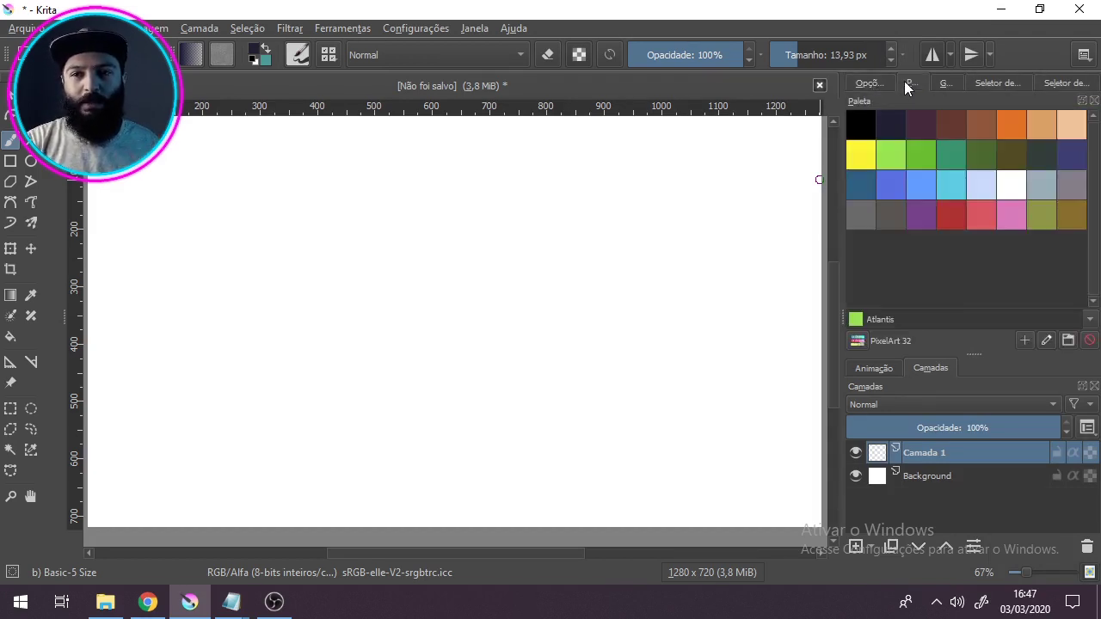
{"action": "left_click", "coordinate": [945, 84]}
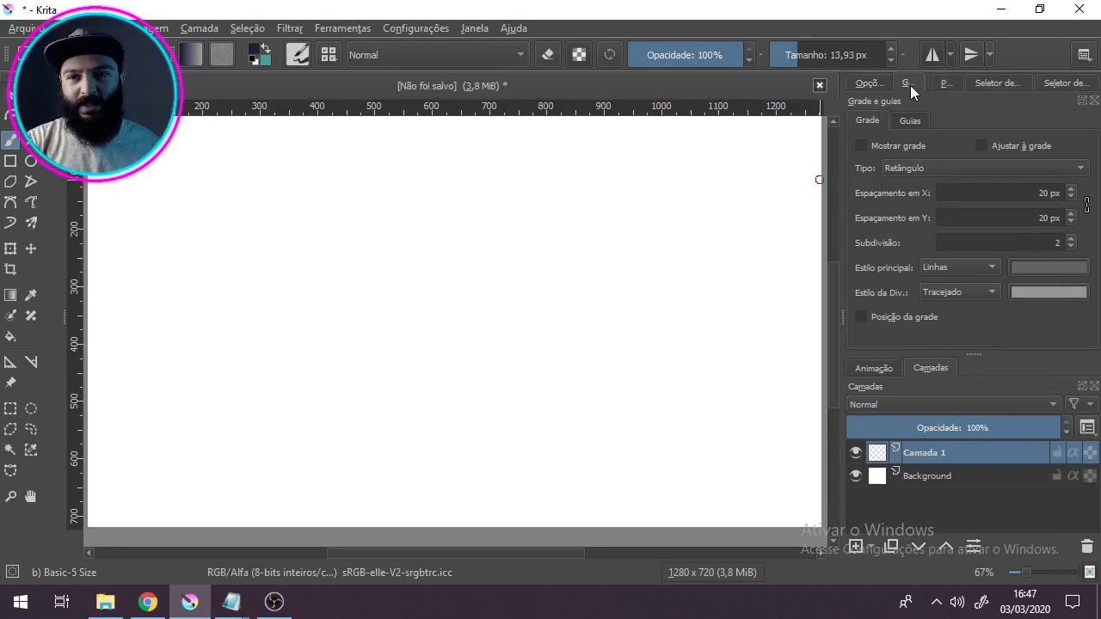
{"action": "left_click", "coordinate": [945, 83]}
{"action": "left_click", "coordinate": [993, 83]}
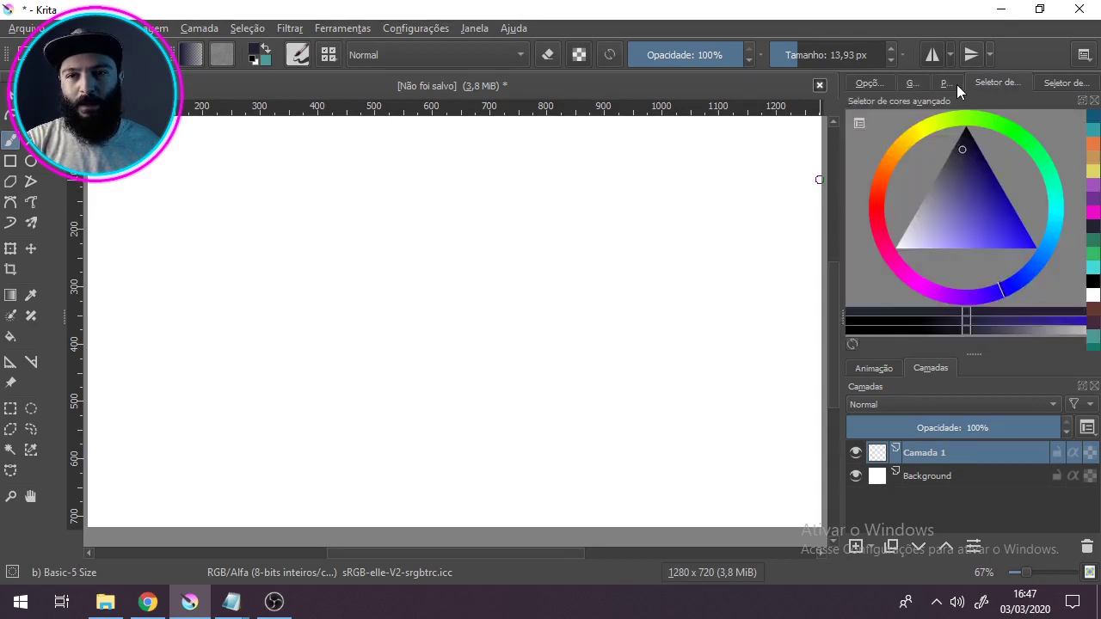
Examine the palette and both color selectors repeatedly, and go back through grid and guides to the tool options.
{"action": "left_click", "coordinate": [956, 84]}
{"action": "left_click", "coordinate": [982, 83]}
{"action": "left_click", "coordinate": [1057, 87]}
{"action": "left_click", "coordinate": [982, 87]}
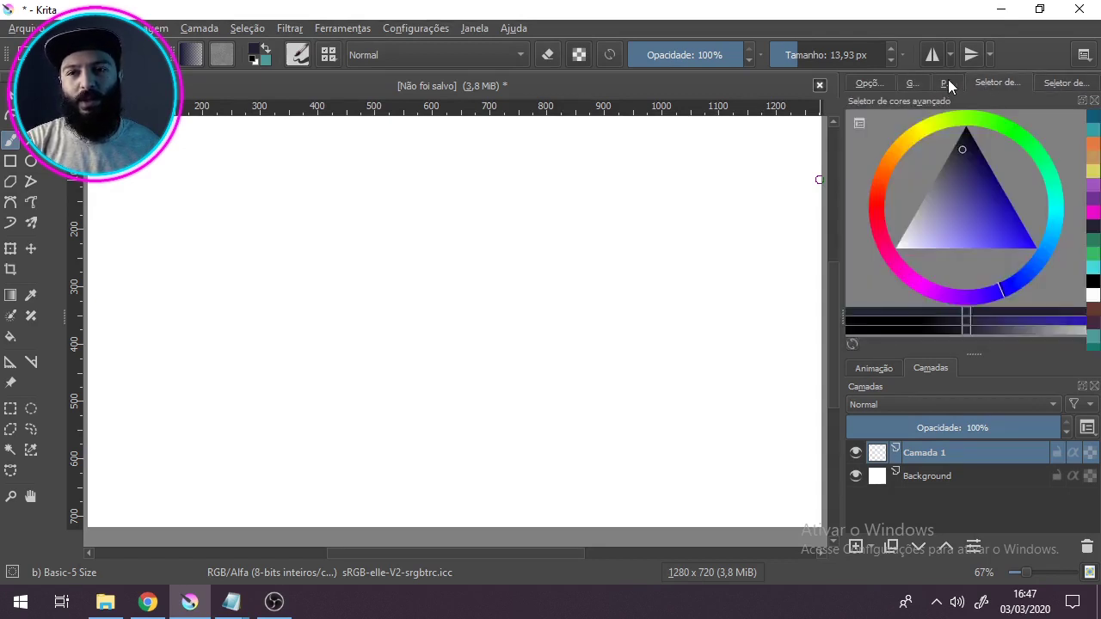
{"action": "left_click", "coordinate": [949, 84]}
{"action": "left_click", "coordinate": [1008, 85]}
{"action": "left_click", "coordinate": [1070, 83]}
{"action": "left_click", "coordinate": [995, 83]}
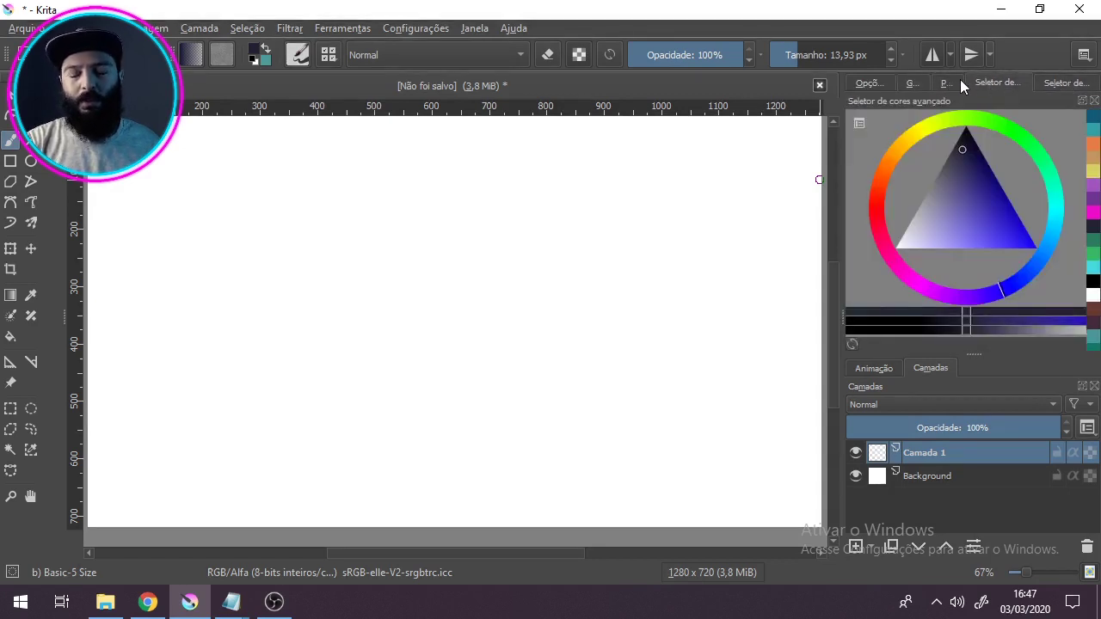
{"action": "left_click", "coordinate": [949, 82]}
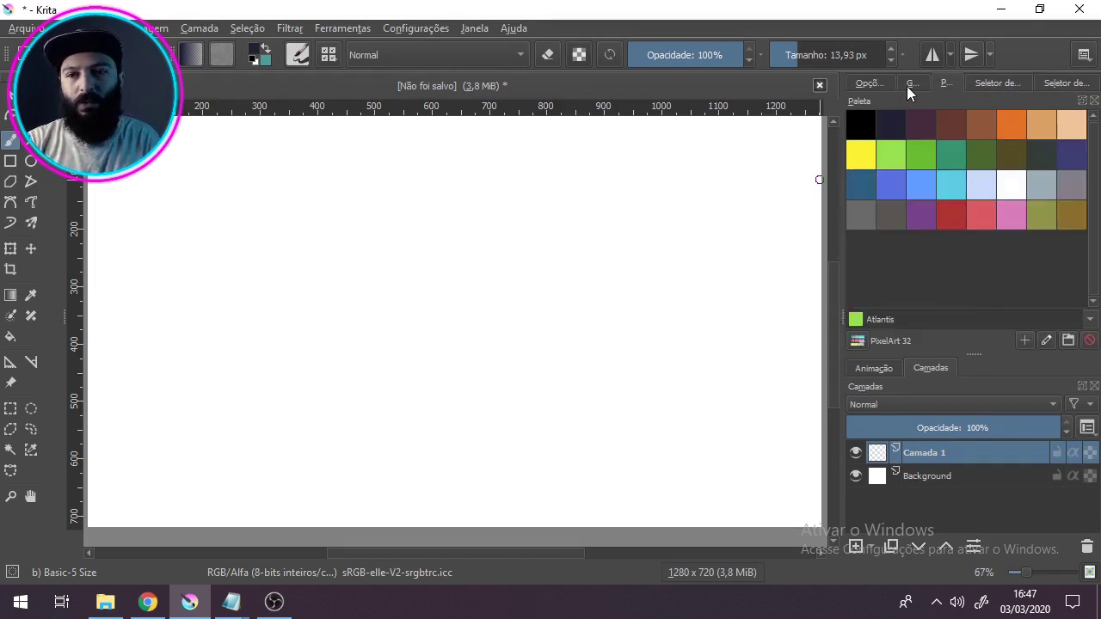
{"action": "left_click", "coordinate": [908, 84]}
{"action": "left_click", "coordinate": [880, 82]}
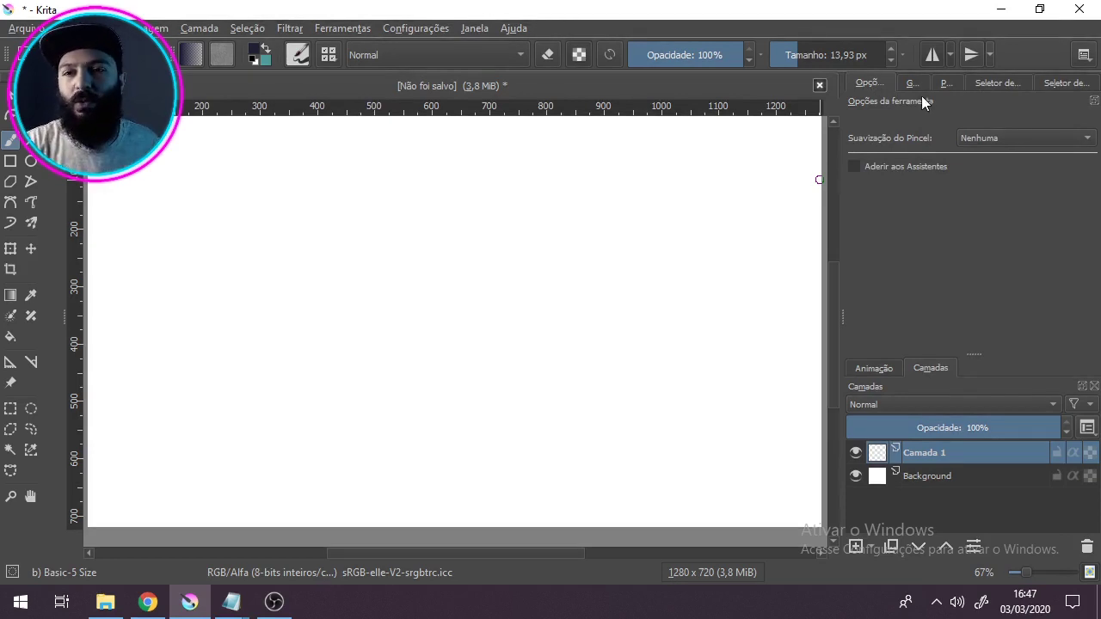
Move the palette docker to first place in the tab order, and return it to third place behind Grid and guides.
{"action": "left_click_drag", "start_coordinate": [943, 82], "coordinate": [868, 79]}
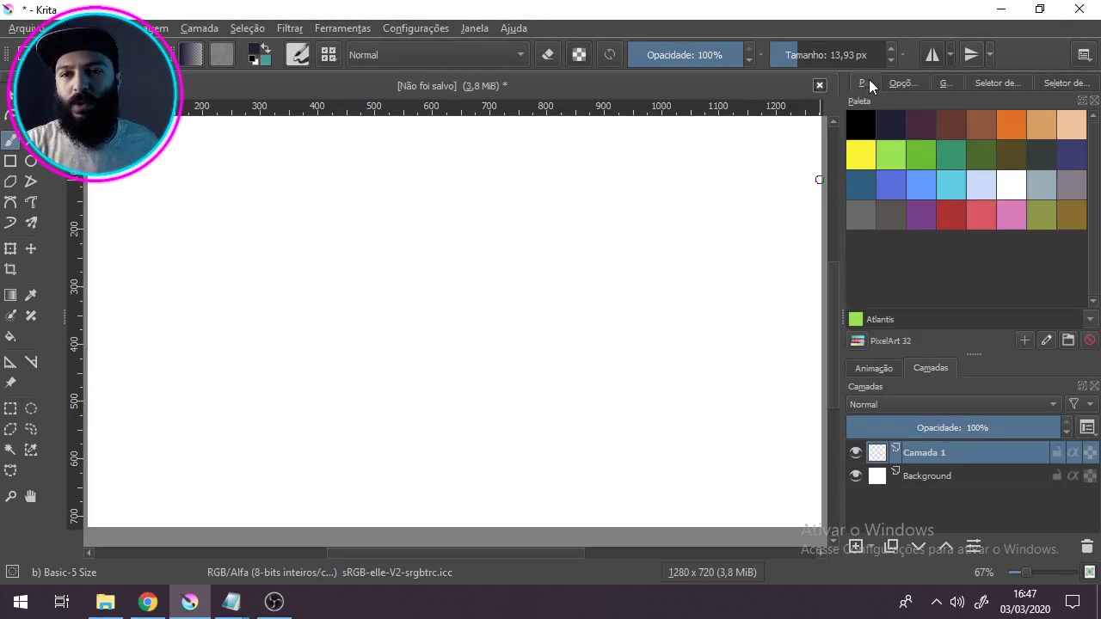
{"action": "left_click", "coordinate": [901, 80]}
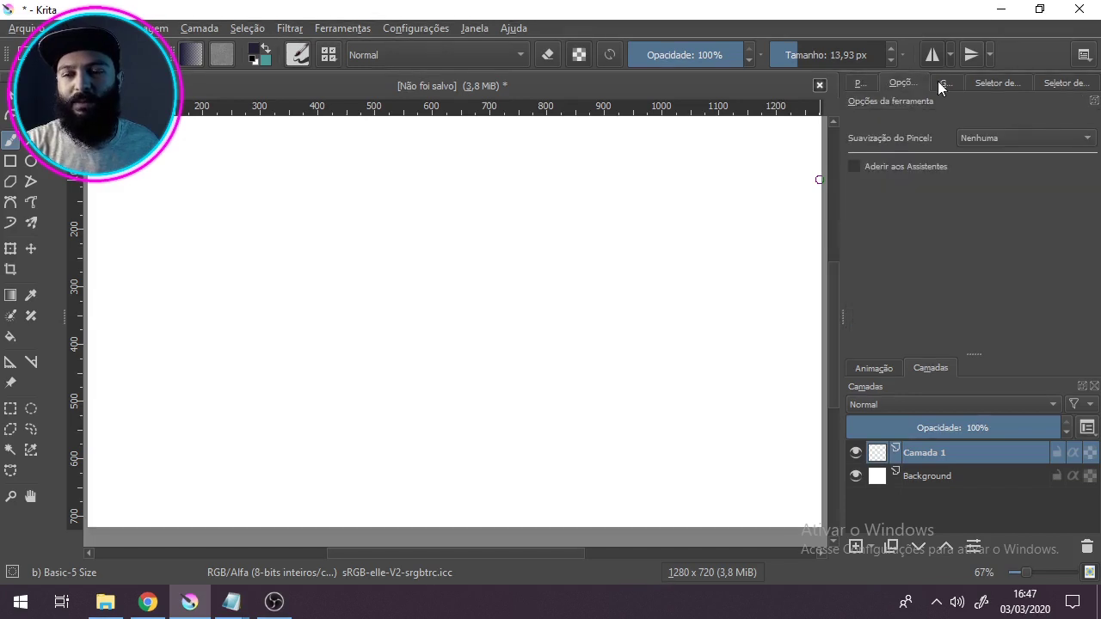
{"action": "left_click", "coordinate": [943, 85]}
{"action": "left_click", "coordinate": [902, 86]}
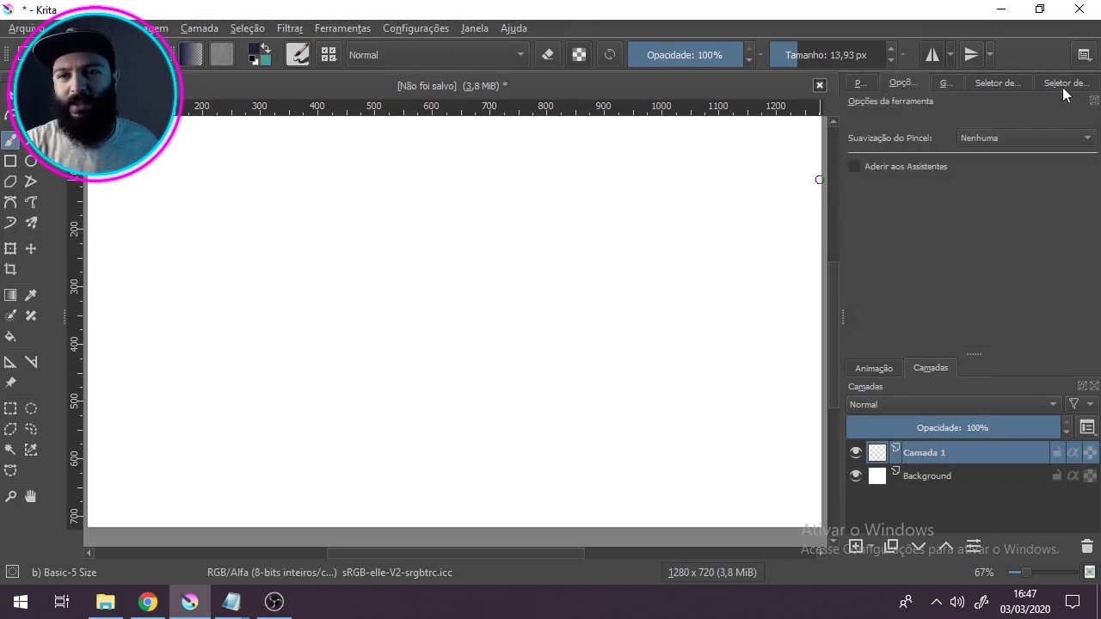
{"action": "left_click", "coordinate": [1002, 84]}
{"action": "left_click", "coordinate": [946, 83]}
{"action": "left_click", "coordinate": [860, 86]}
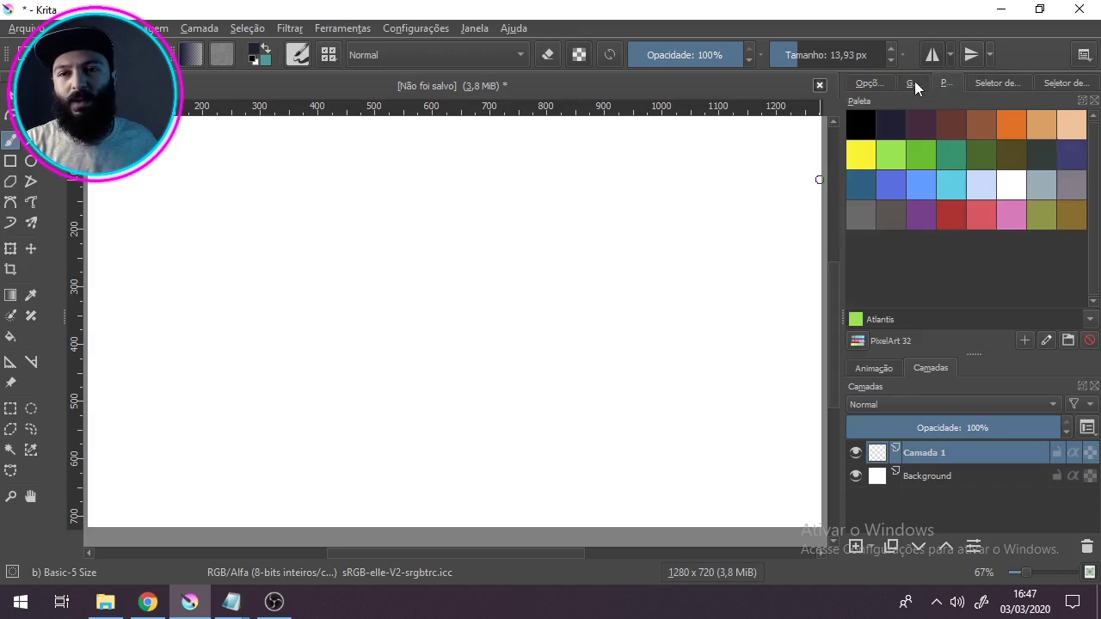
Review the reordered tool options, grid and guides, palette and advanced color selector dockers in sequence.
{"action": "left_click", "coordinate": [908, 82]}
{"action": "left_click", "coordinate": [869, 82]}
{"action": "left_click", "coordinate": [911, 82]}
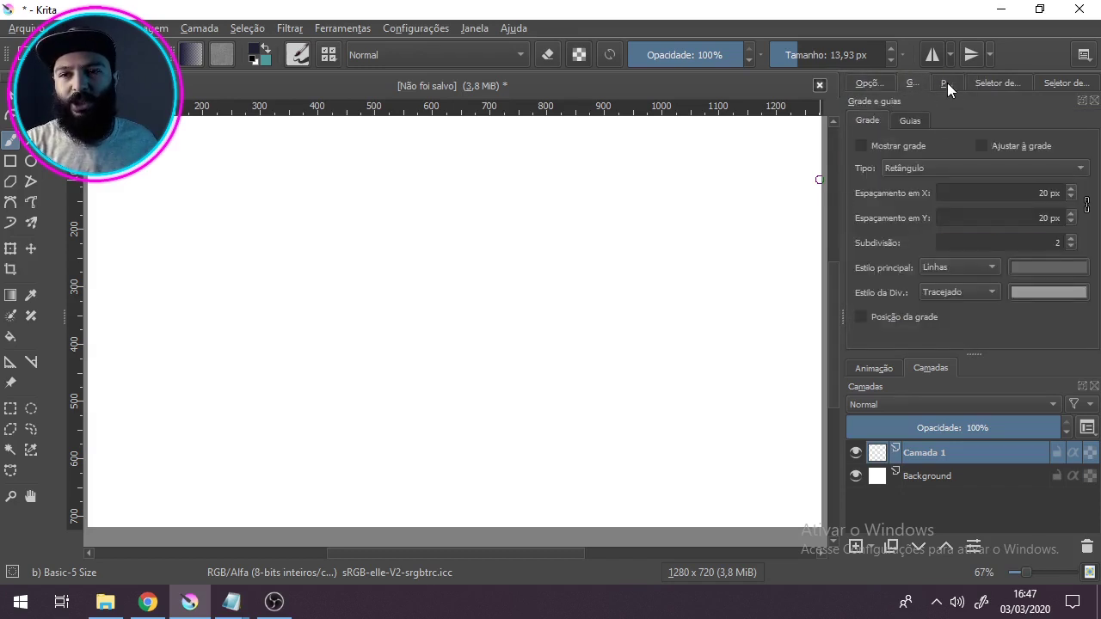
{"action": "left_click", "coordinate": [977, 84]}
{"action": "left_click", "coordinate": [949, 85]}
{"action": "left_click", "coordinate": [909, 82]}
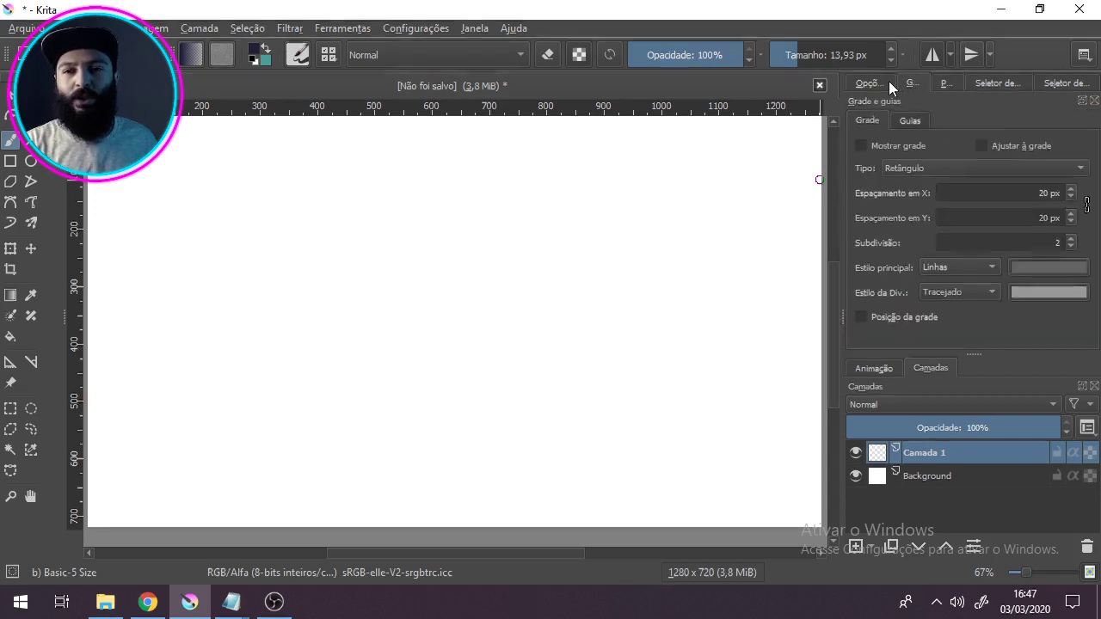
{"action": "left_click", "coordinate": [888, 81]}
{"action": "left_click", "coordinate": [909, 81]}
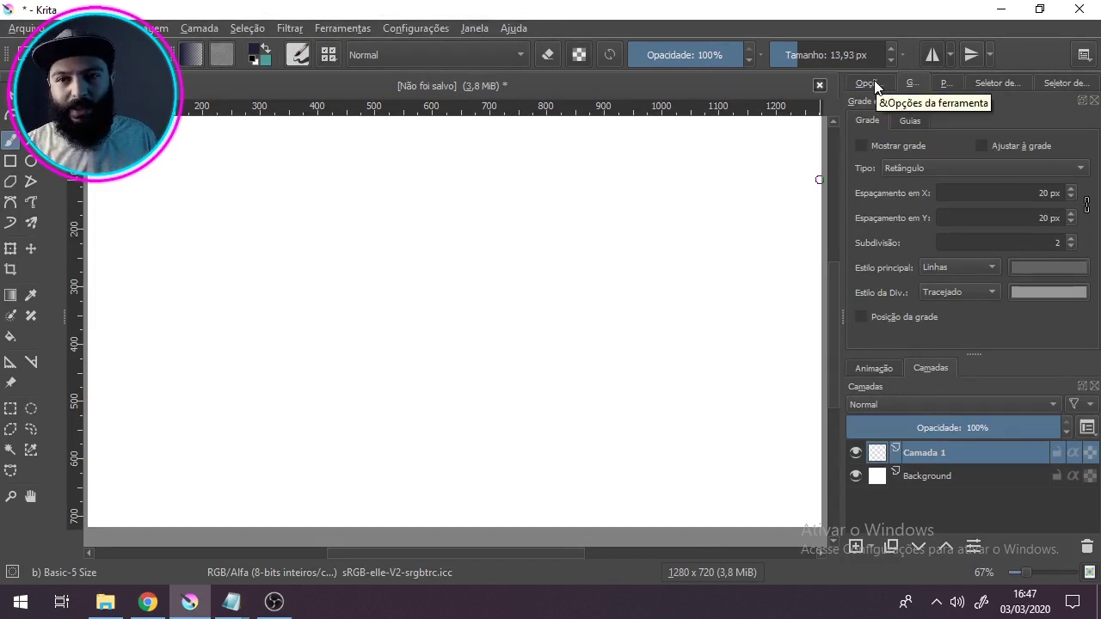
Show the tool options docker and handwrite "Opções de ferramentas" and "Grades e guias" on two lines of the canvas.
{"action": "left_click", "coordinate": [872, 83]}
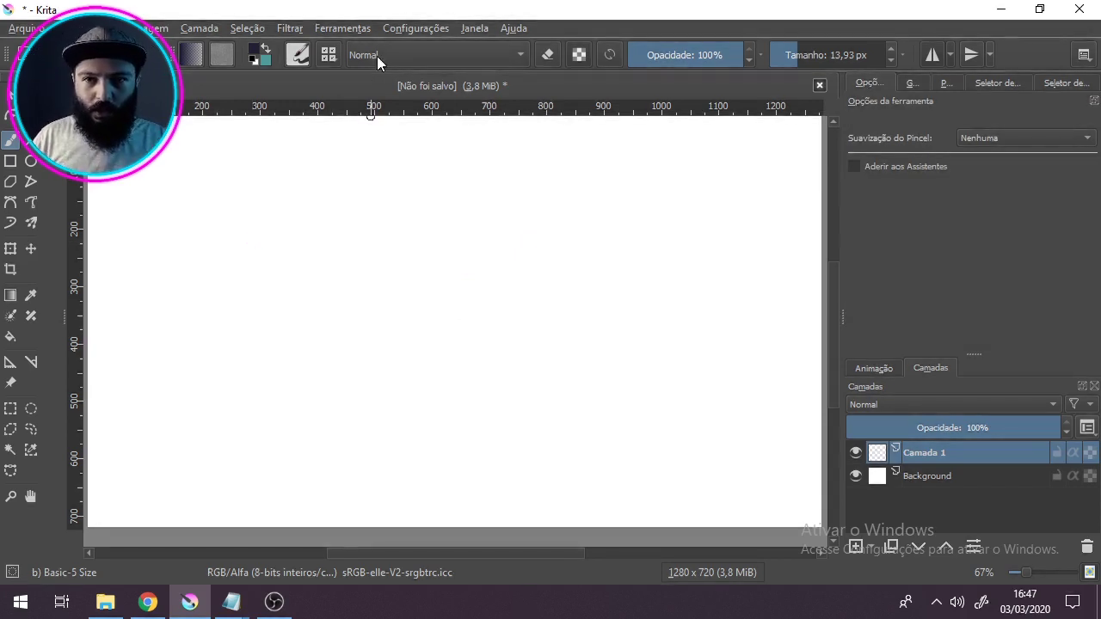
{"action": "mouse_move", "coordinate": [255, 187]}
{"action": "left_mouse_down"}
{"action": "mouse_move", "coordinate": [304, 204]}
{"action": "mouse_move", "coordinate": [347, 203]}
{"action": "mouse_move", "coordinate": [339, 179]}
{"action": "mouse_move", "coordinate": [454, 200]}
{"action": "mouse_move", "coordinate": [503, 232]}
{"action": "mouse_move", "coordinate": [563, 202]}
{"action": "mouse_move", "coordinate": [741, 206]}
{"action": "left_mouse_up"}
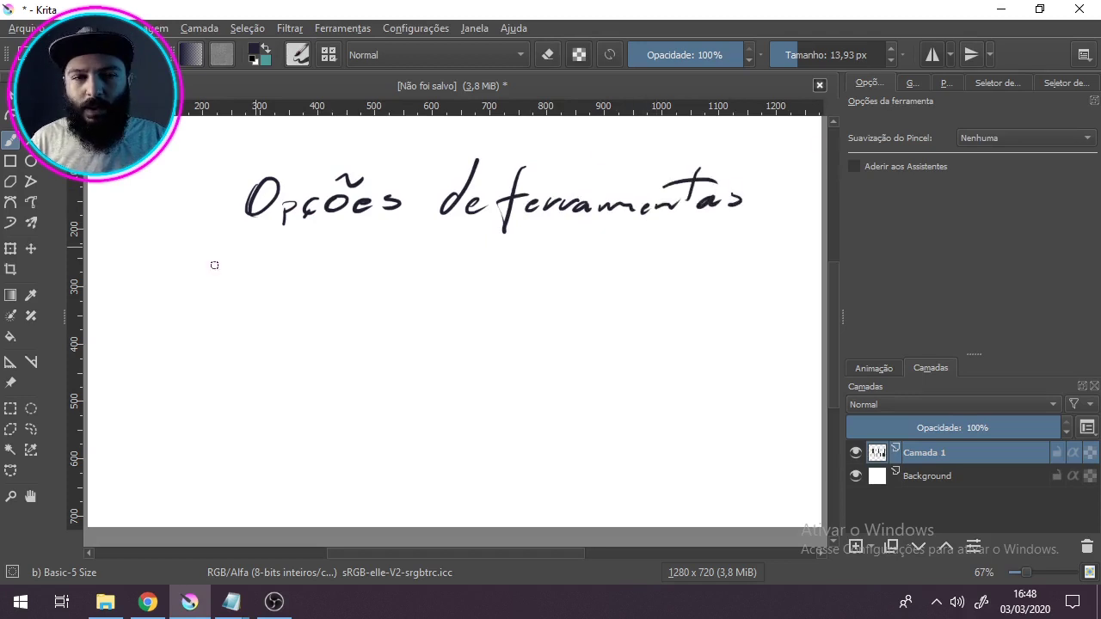
{"action": "mouse_move", "coordinate": [264, 251]}
{"action": "left_mouse_down"}
{"action": "mouse_move", "coordinate": [230, 319]}
{"action": "mouse_move", "coordinate": [280, 275]}
{"action": "mouse_move", "coordinate": [479, 255]}
{"action": "mouse_move", "coordinate": [480, 277]}
{"action": "mouse_move", "coordinate": [527, 255]}
{"action": "mouse_move", "coordinate": [563, 266]}
{"action": "left_mouse_up"}
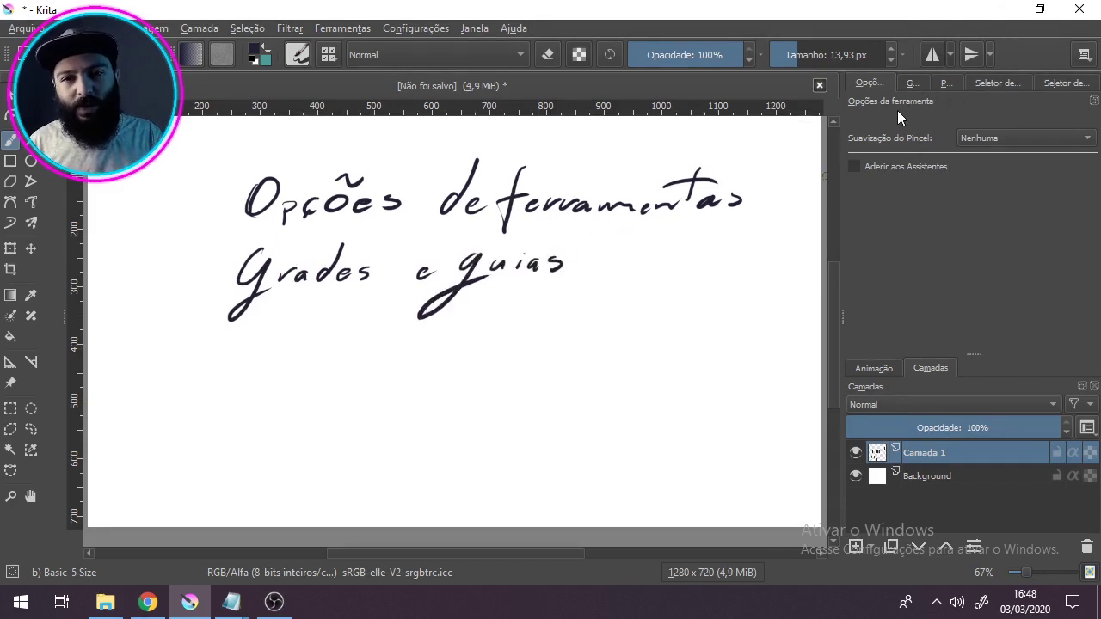
Show the palette docker and handwrite "Paleta de cores" as the third line of the list.
{"action": "left_click", "coordinate": [911, 84]}
{"action": "left_click", "coordinate": [945, 84]}
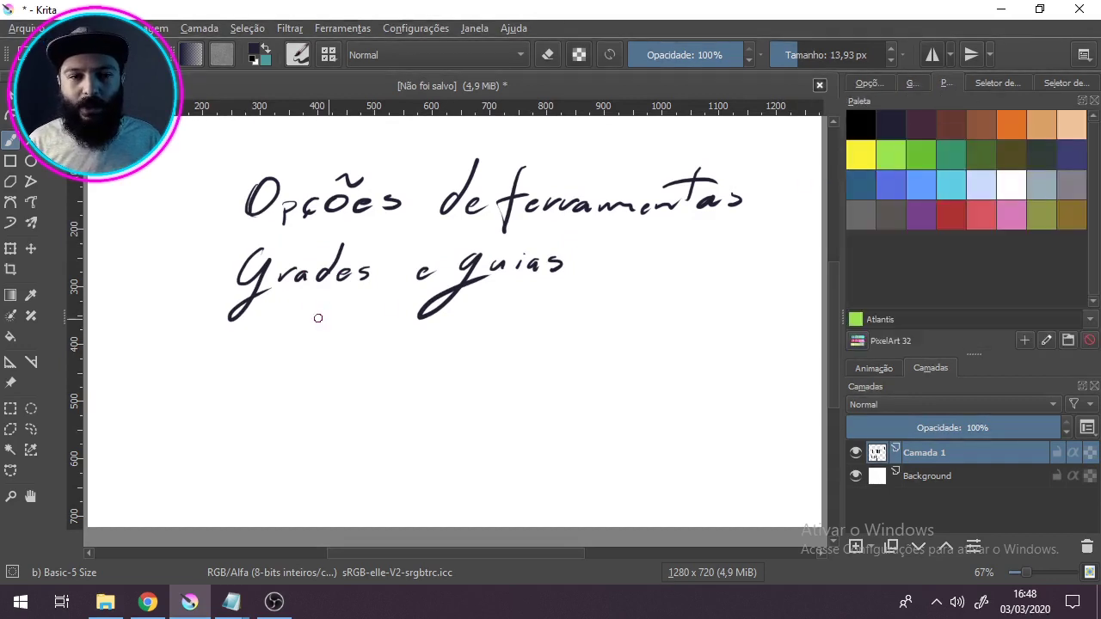
{"action": "mouse_move", "coordinate": [249, 315]}
{"action": "left_mouse_down"}
{"action": "mouse_move", "coordinate": [245, 337]}
{"action": "mouse_move", "coordinate": [258, 326]}
{"action": "mouse_move", "coordinate": [280, 337]}
{"action": "left_mouse_up"}
{"action": "left_click_drag", "start_coordinate": [282, 335], "coordinate": [309, 337]}
{"action": "left_click_drag", "start_coordinate": [320, 297], "coordinate": [319, 337]}
{"action": "mouse_move", "coordinate": [309, 318]}
{"action": "left_mouse_down"}
{"action": "mouse_move", "coordinate": [333, 317]}
{"action": "mouse_move", "coordinate": [347, 335]}
{"action": "left_mouse_up"}
{"action": "left_click_drag", "start_coordinate": [399, 321], "coordinate": [409, 336]}
{"action": "left_click_drag", "start_coordinate": [404, 327], "coordinate": [426, 334]}
{"action": "left_click_drag", "start_coordinate": [490, 320], "coordinate": [481, 332]}
{"action": "left_click_drag", "start_coordinate": [503, 320], "coordinate": [565, 331]}
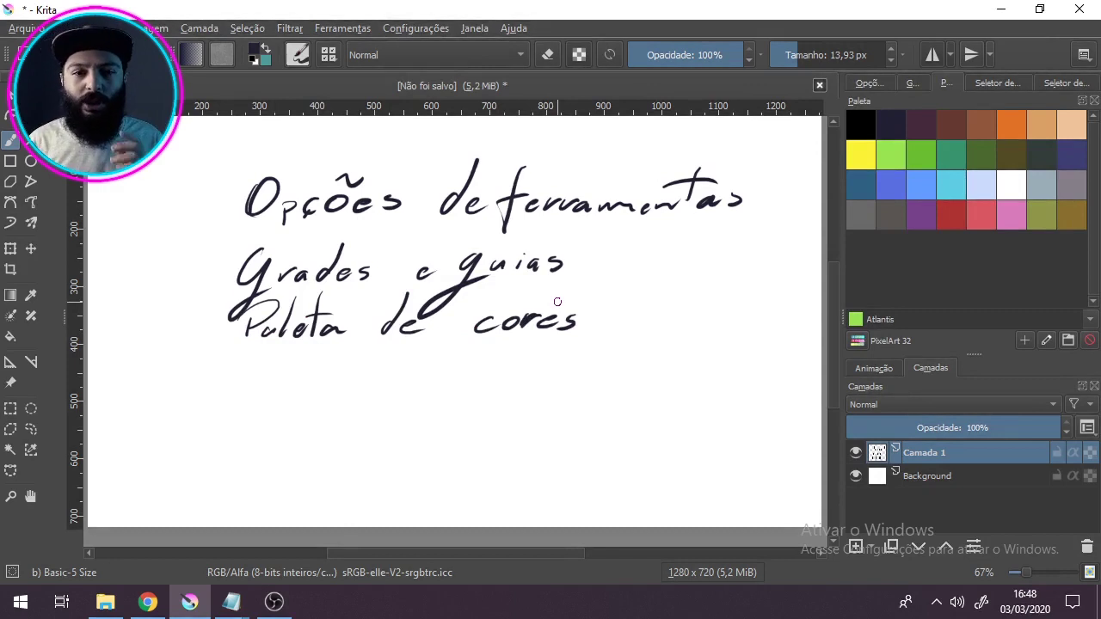
Show the advanced color selector and handwrite "Seletor de cores Avançado" as the fourth line of the list.
{"action": "left_click", "coordinate": [980, 83]}
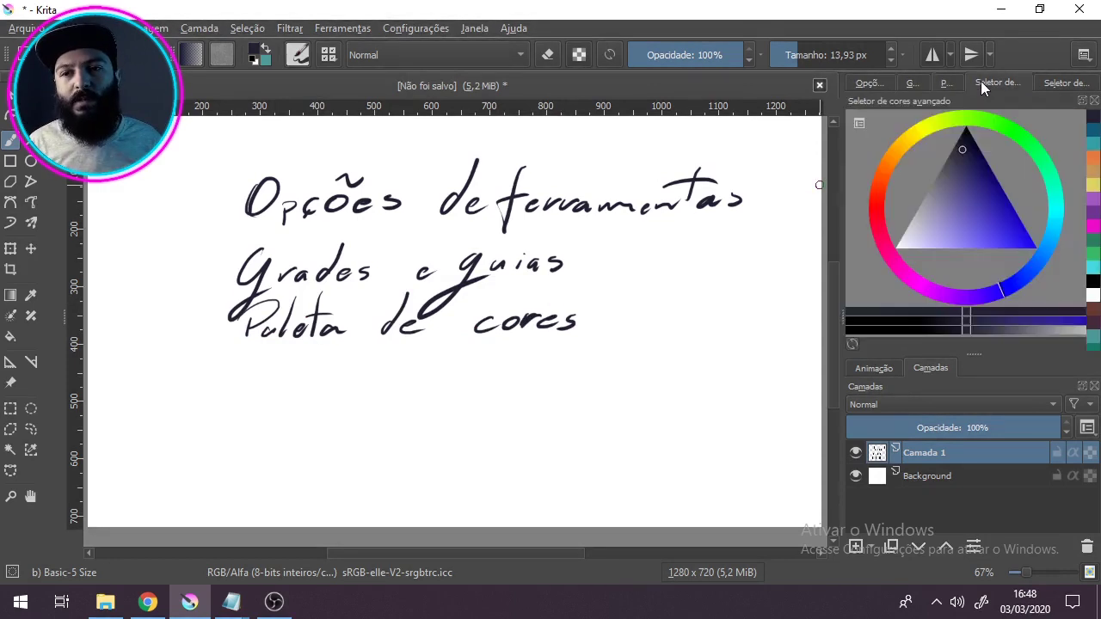
{"action": "left_click_drag", "start_coordinate": [268, 359], "coordinate": [234, 406]}
{"action": "mouse_move", "coordinate": [277, 388]}
{"action": "left_mouse_down"}
{"action": "mouse_move", "coordinate": [518, 377]}
{"action": "mouse_move", "coordinate": [707, 391]}
{"action": "mouse_move", "coordinate": [760, 378]}
{"action": "left_mouse_up"}
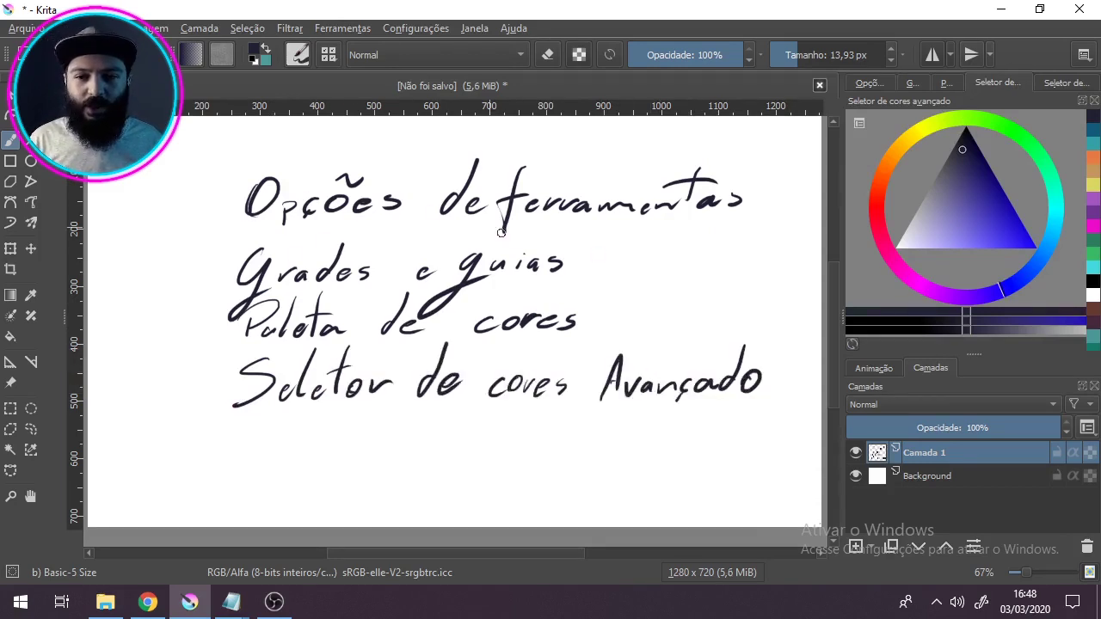
{"action": "mouse_move", "coordinate": [518, 347]}
{"action": "left_mouse_down"}
{"action": "mouse_move", "coordinate": [531, 381]}
{"action": "mouse_move", "coordinate": [537, 367]}
{"action": "left_mouse_up"}
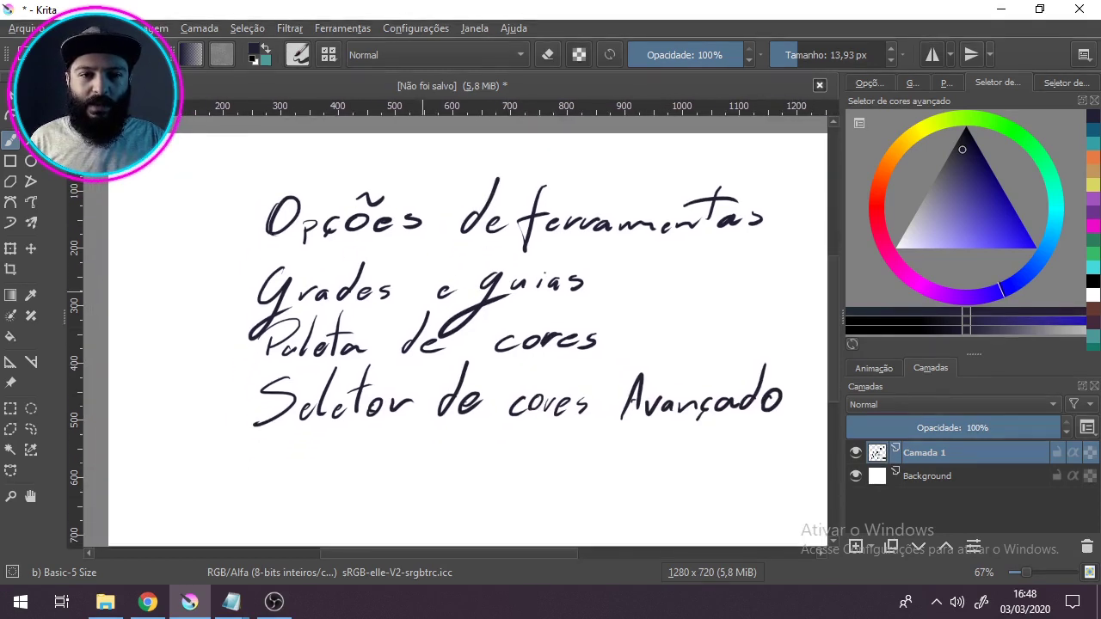
{"action": "mouse_move", "coordinate": [263, 191]}
{"action": "left_mouse_down"}
{"action": "mouse_move", "coordinate": [236, 195]}
{"action": "mouse_move", "coordinate": [230, 416]}
{"action": "left_mouse_up"}
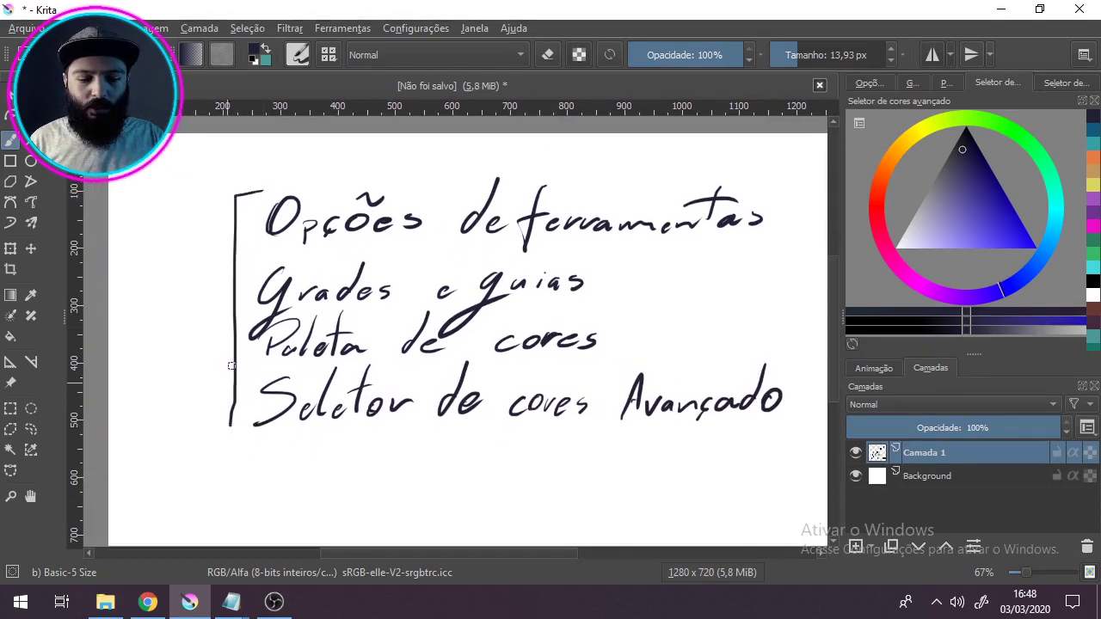
{"action": "key", "text": "ctrl+z"}
{"action": "key", "text": "ctrl+z"}
Draw a bracket along the right side of the four handwritten lines, with a short pointer mark at its middle.
{"action": "mouse_move", "coordinate": [783, 205]}
{"action": "left_mouse_down"}
{"action": "mouse_move", "coordinate": [781, 440]}
{"action": "mouse_move", "coordinate": [738, 442]}
{"action": "left_mouse_up"}
{"action": "left_click_drag", "start_coordinate": [798, 251], "coordinate": [801, 277]}
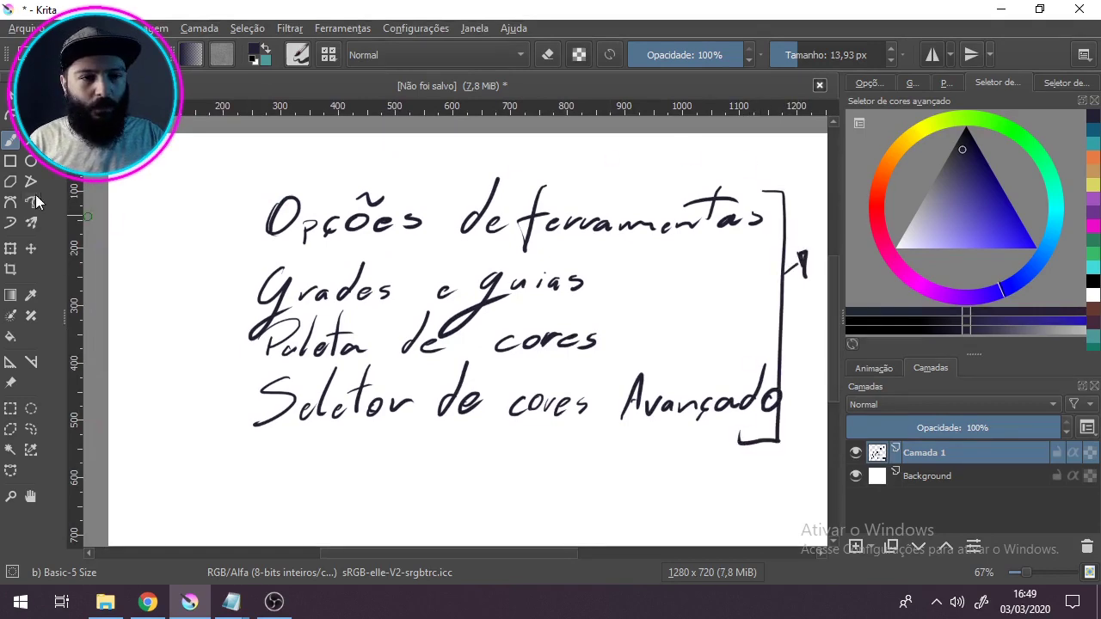
Scale the handwritten list down to about three quarters of its size and move it to the canvas's upper right area.
{"action": "left_click", "coordinate": [11, 248]}
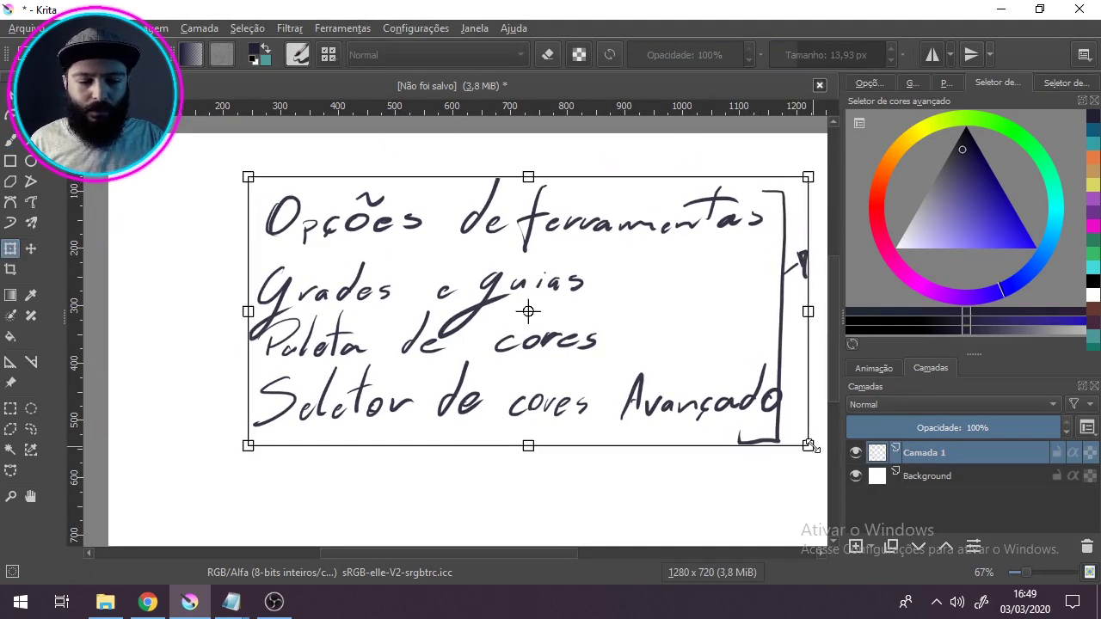
{"action": "mouse_move", "coordinate": [807, 445]}
{"action": "left_mouse_down"}
{"action": "mouse_move", "coordinate": [754, 373]}
{"action": "mouse_move", "coordinate": [673, 311]}
{"action": "left_mouse_up"}
{"action": "left_click_drag", "start_coordinate": [516, 357], "coordinate": [636, 322]}
{"action": "key", "text": "Return"}
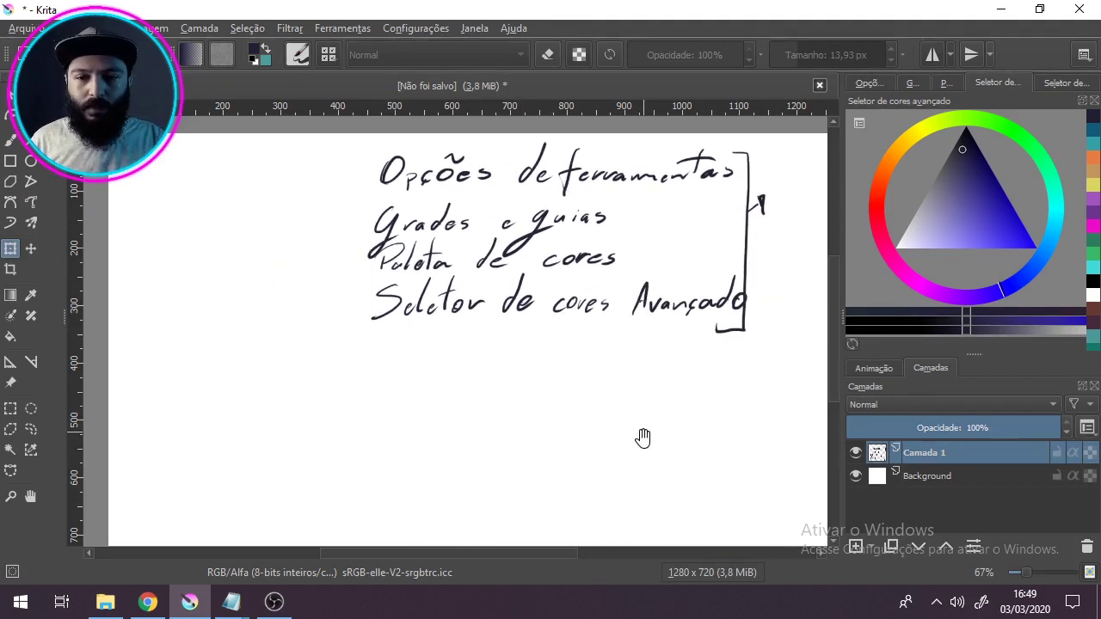
Handwrite "Animação" and "Camadas" with the brush on two lines below the existing list.
{"action": "left_click_drag", "start_coordinate": [639, 437], "coordinate": [629, 422]}
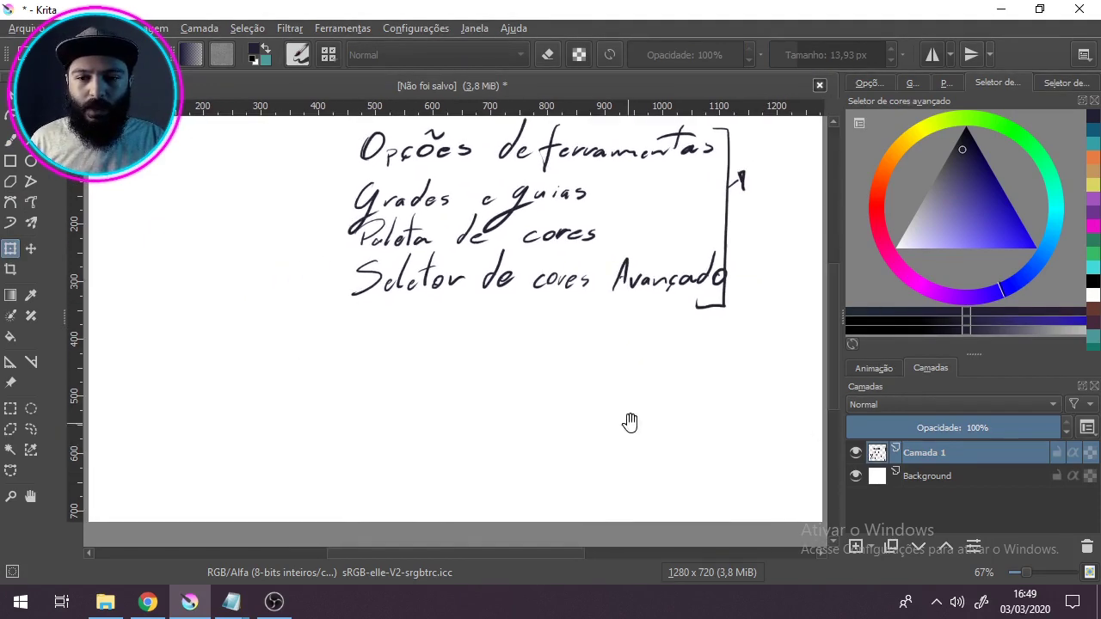
{"action": "left_click", "coordinate": [11, 141]}
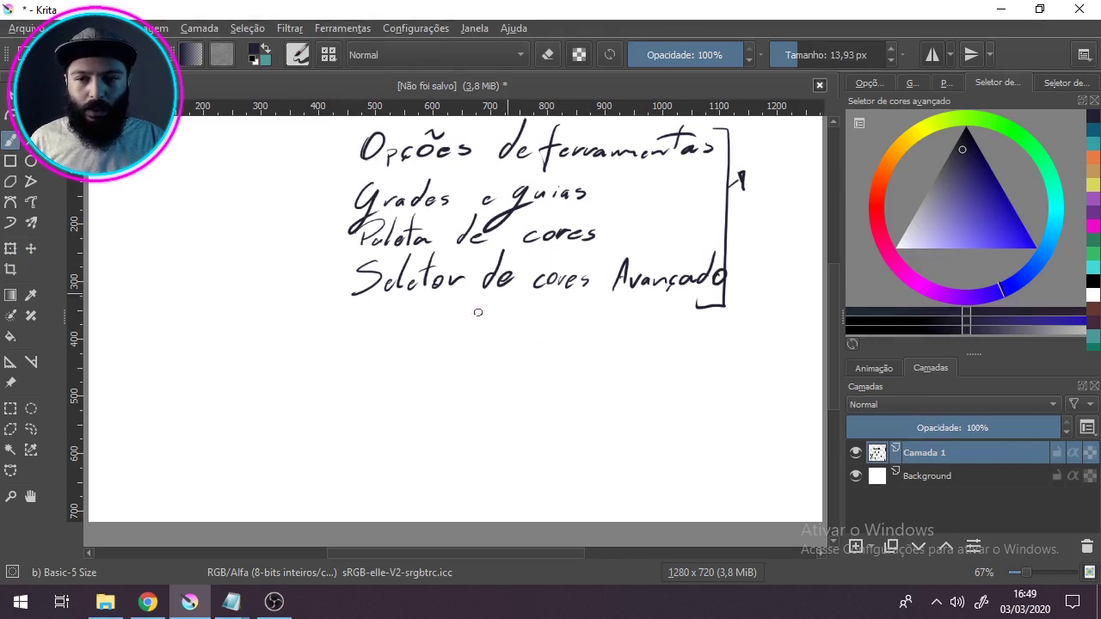
{"action": "mouse_move", "coordinate": [333, 394]}
{"action": "left_mouse_down"}
{"action": "mouse_move", "coordinate": [341, 362]}
{"action": "mouse_move", "coordinate": [338, 382]}
{"action": "mouse_move", "coordinate": [352, 386]}
{"action": "mouse_move", "coordinate": [455, 381]}
{"action": "mouse_move", "coordinate": [444, 386]}
{"action": "mouse_move", "coordinate": [475, 358]}
{"action": "left_mouse_up"}
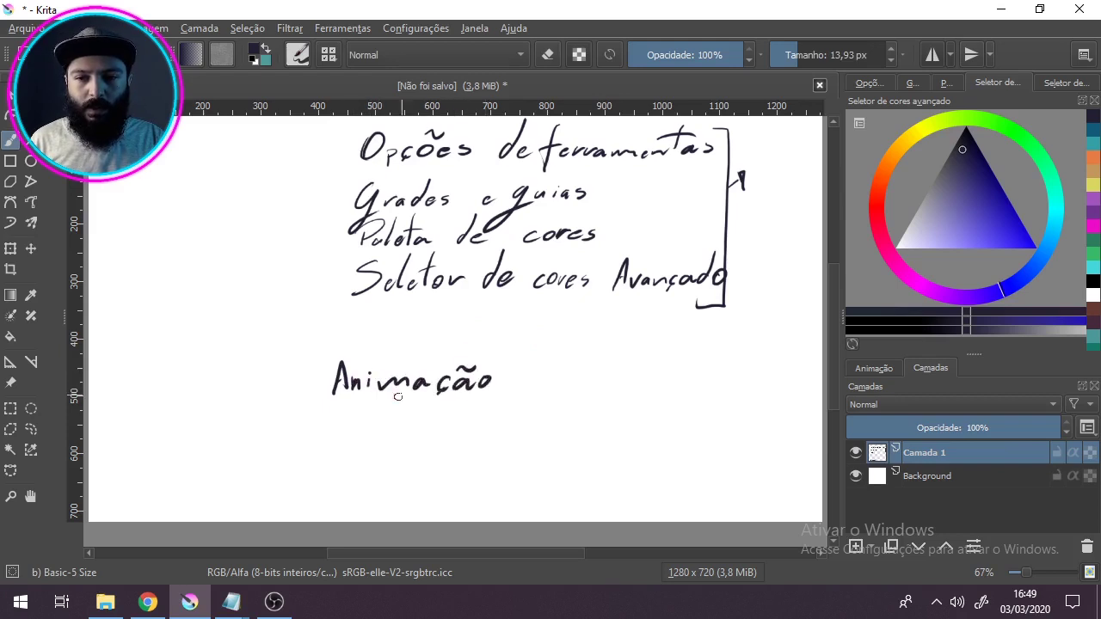
{"action": "left_click_drag", "start_coordinate": [361, 429], "coordinate": [361, 465]}
{"action": "mouse_move", "coordinate": [376, 448]}
{"action": "left_mouse_down"}
{"action": "mouse_move", "coordinate": [464, 454]}
{"action": "mouse_move", "coordinate": [478, 415]}
{"action": "mouse_move", "coordinate": [509, 457]}
{"action": "left_mouse_up"}
Draw a bracket on the right side of "Animação" and "Camadas", with an arrow pointing right from its middle.
{"action": "left_click_drag", "start_coordinate": [564, 360], "coordinate": [544, 471]}
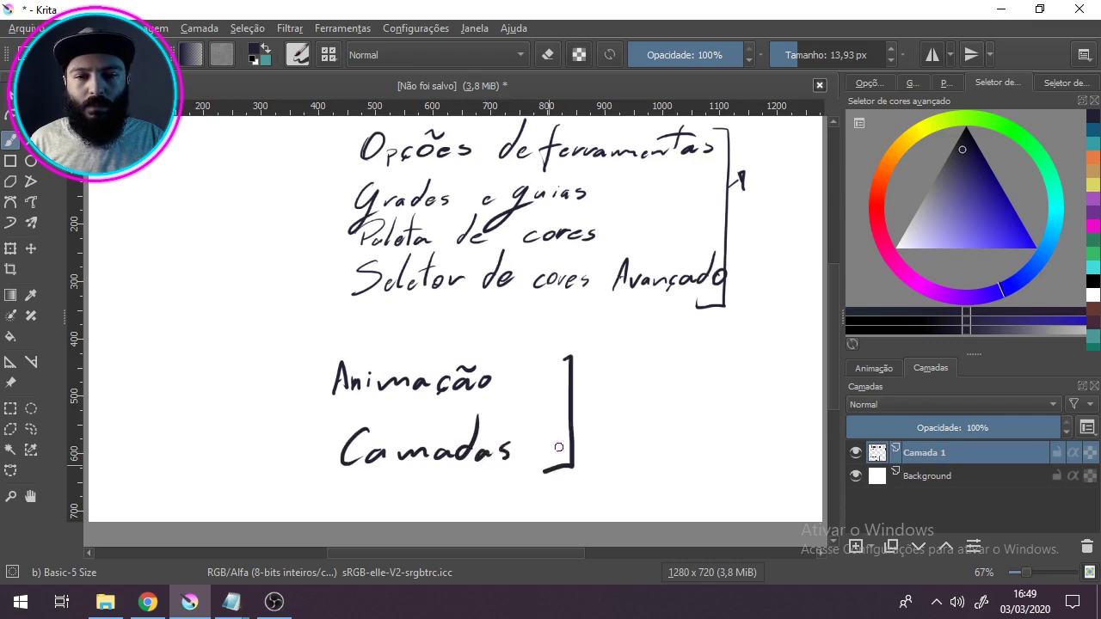
{"action": "mouse_move", "coordinate": [570, 404]}
{"action": "left_mouse_down"}
{"action": "mouse_move", "coordinate": [663, 418]}
{"action": "mouse_move", "coordinate": [651, 430]}
{"action": "left_mouse_up"}
{"action": "mouse_move", "coordinate": [553, 338]}
{"action": "left_mouse_down"}
{"action": "mouse_move", "coordinate": [626, 397]}
{"action": "mouse_move", "coordinate": [564, 351]}
{"action": "left_mouse_up"}
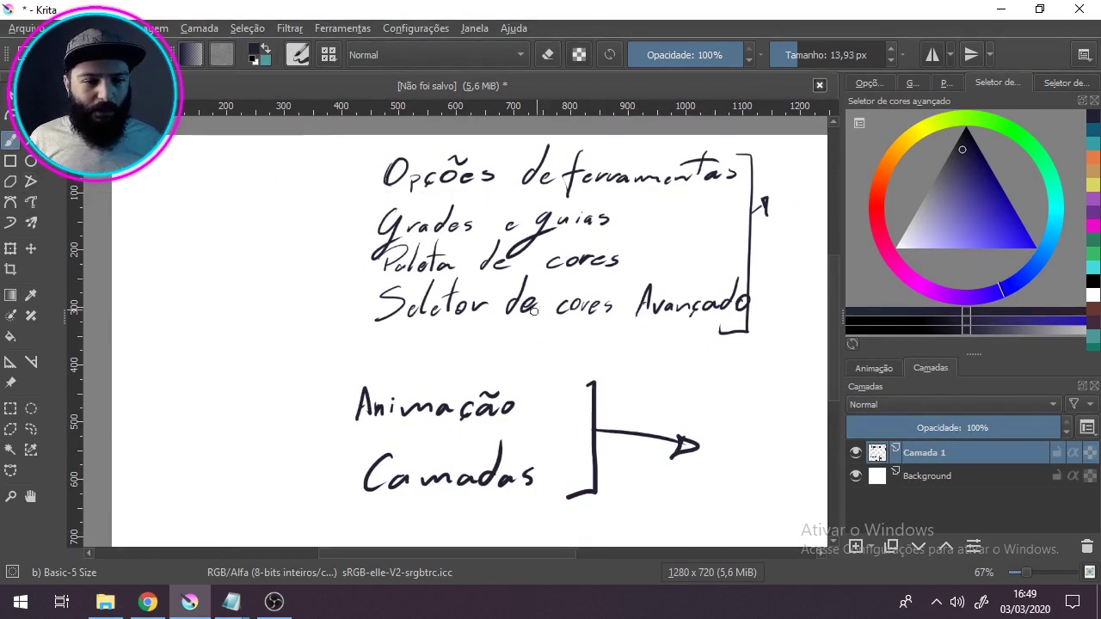
Draw a short downward arrow with a filled head near the lower-left corner of the canvas.
{"action": "left_click_drag", "start_coordinate": [513, 375], "coordinate": [523, 345]}
{"action": "mouse_move", "coordinate": [184, 455]}
{"action": "left_mouse_down"}
{"action": "mouse_move", "coordinate": [184, 491]}
{"action": "mouse_move", "coordinate": [196, 497]}
{"action": "left_mouse_up"}
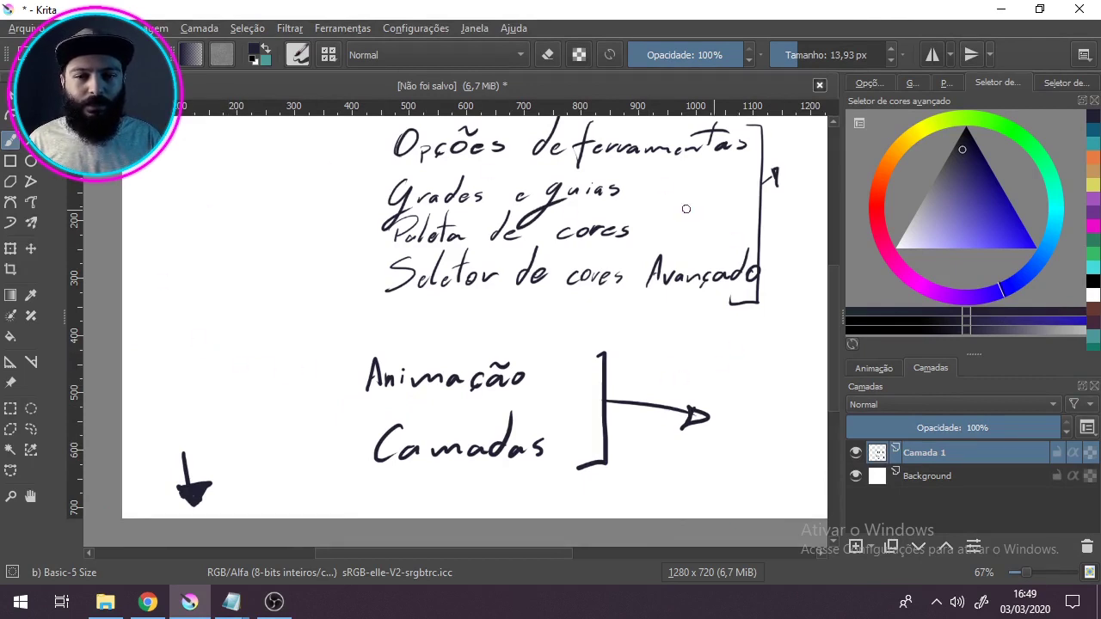
{"action": "mouse_move", "coordinate": [563, 294]}
{"action": "left_mouse_down"}
{"action": "mouse_move", "coordinate": [556, 310]}
{"action": "mouse_move", "coordinate": [506, 311]}
{"action": "mouse_move", "coordinate": [551, 315]}
{"action": "mouse_move", "coordinate": [539, 327]}
{"action": "left_mouse_up"}
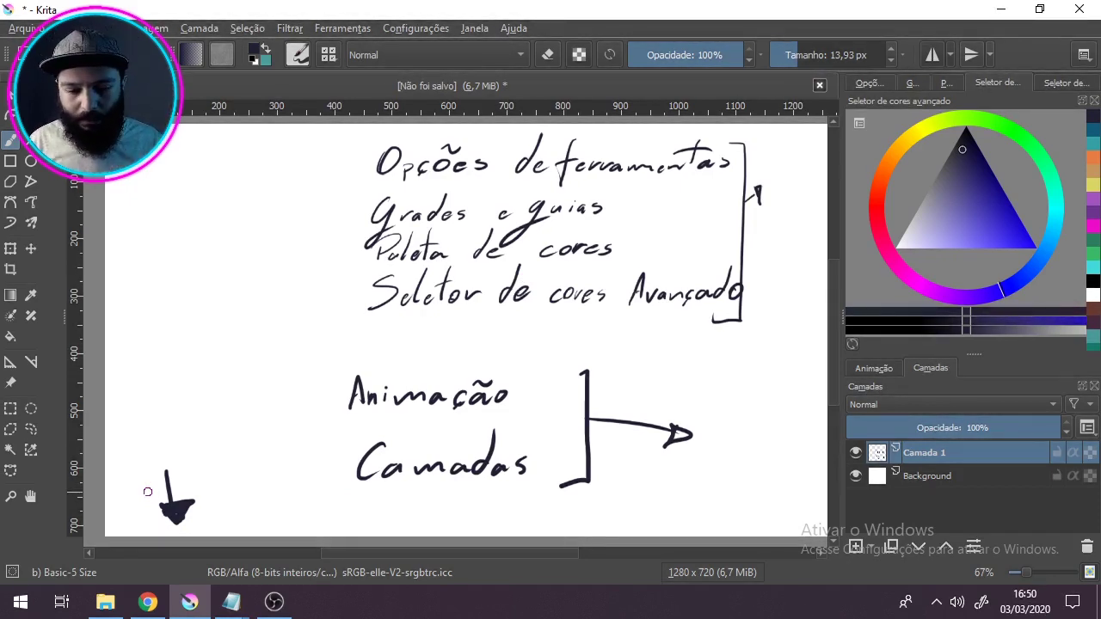
Load the Default workspace from the saved workspaces.
{"action": "left_click", "coordinate": [1083, 54]}
{"action": "scroll", "coordinate": [995, 170], "scroll_direction": "up", "scroll_amount": 2}
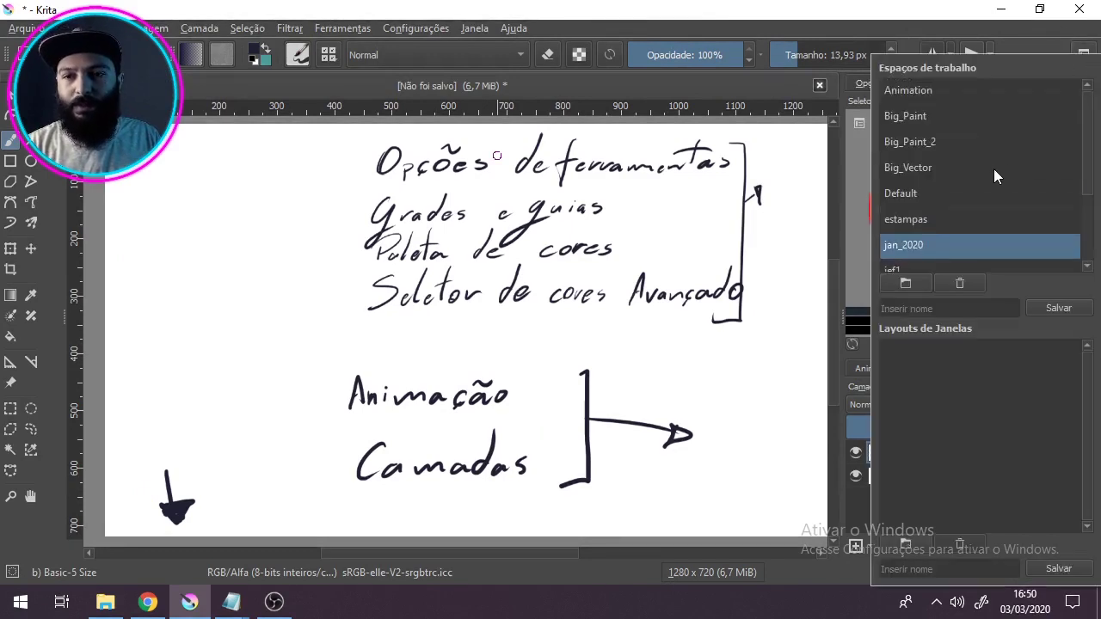
{"action": "left_click", "coordinate": [923, 192]}
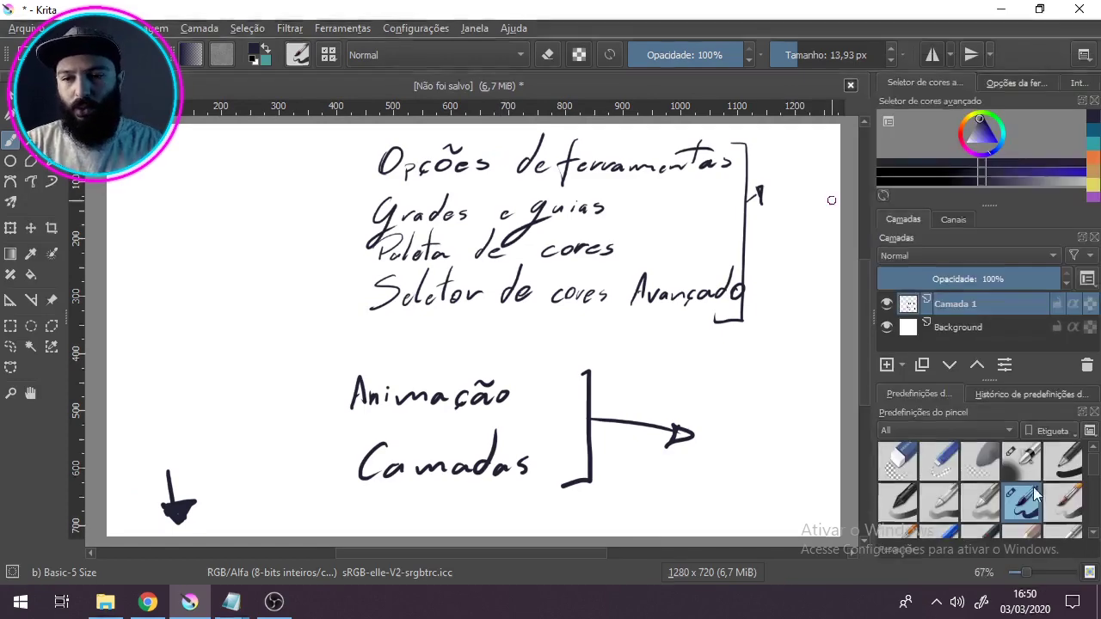
Show the tool options and Introdução (overview) dockers, and zoom the canvas out to 50% while trying the navigation.
{"action": "mouse_move", "coordinate": [1032, 487]}
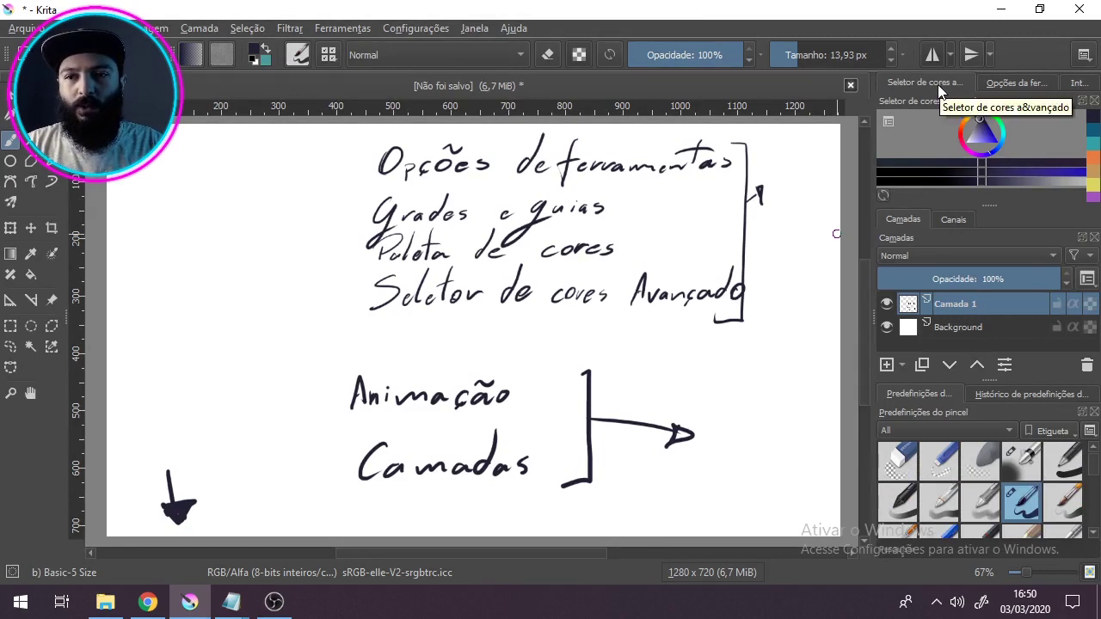
{"action": "left_click", "coordinate": [1012, 83]}
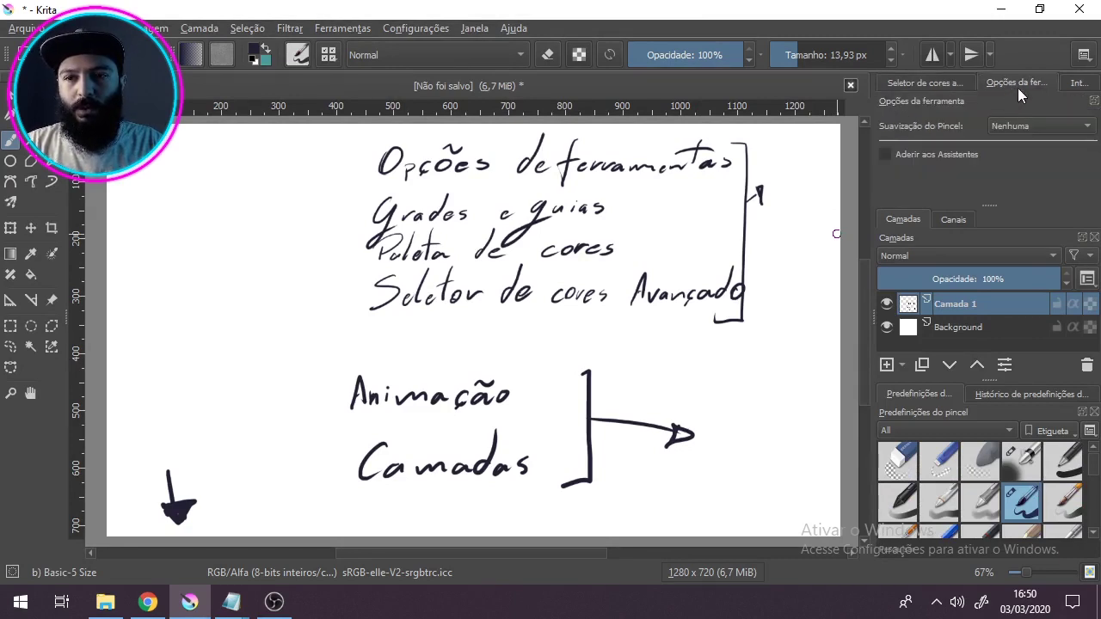
{"action": "left_click", "coordinate": [1075, 86]}
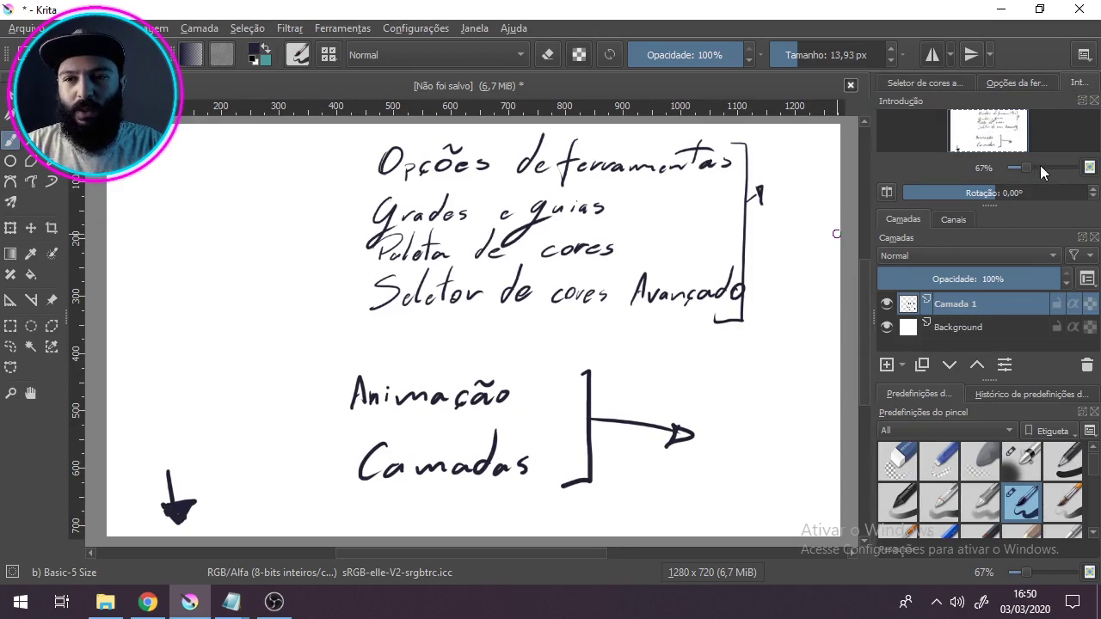
{"action": "left_click_drag", "start_coordinate": [1036, 165], "coordinate": [1028, 163]}
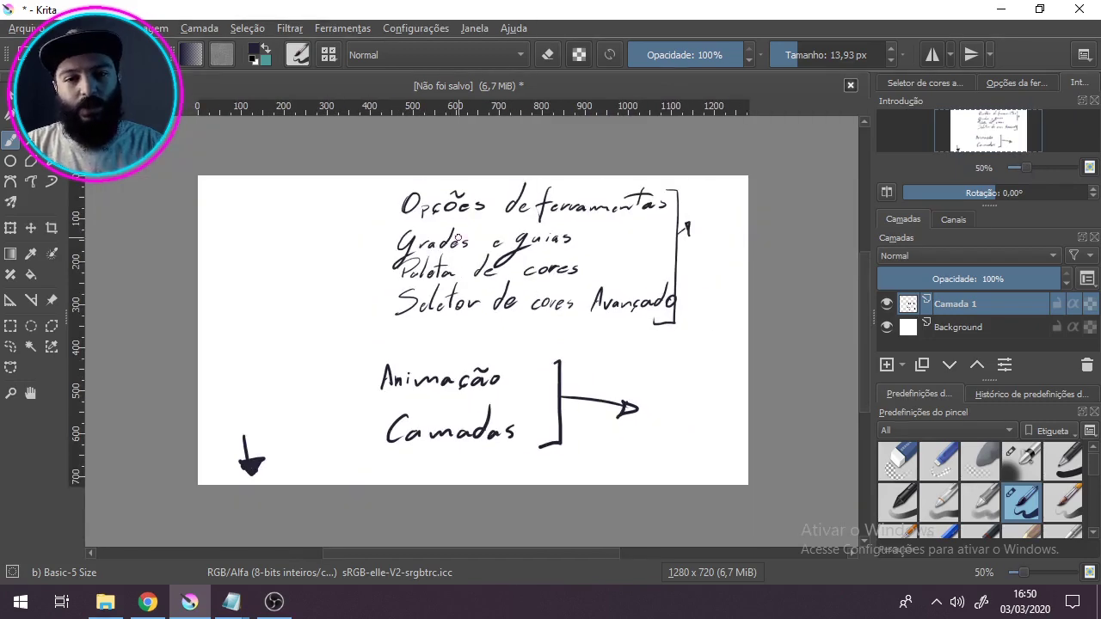
{"action": "scroll", "coordinate": [413, 346], "scroll_direction": "up", "scroll_amount": 3}
{"action": "scroll", "coordinate": [418, 353], "scroll_direction": "down", "scroll_amount": 5}
{"action": "left_click_drag", "start_coordinate": [509, 322], "coordinate": [427, 234]}
{"action": "scroll", "coordinate": [513, 319], "scroll_direction": "up", "scroll_amount": 4}
{"action": "scroll", "coordinate": [464, 324], "scroll_direction": "down", "scroll_amount": 2}
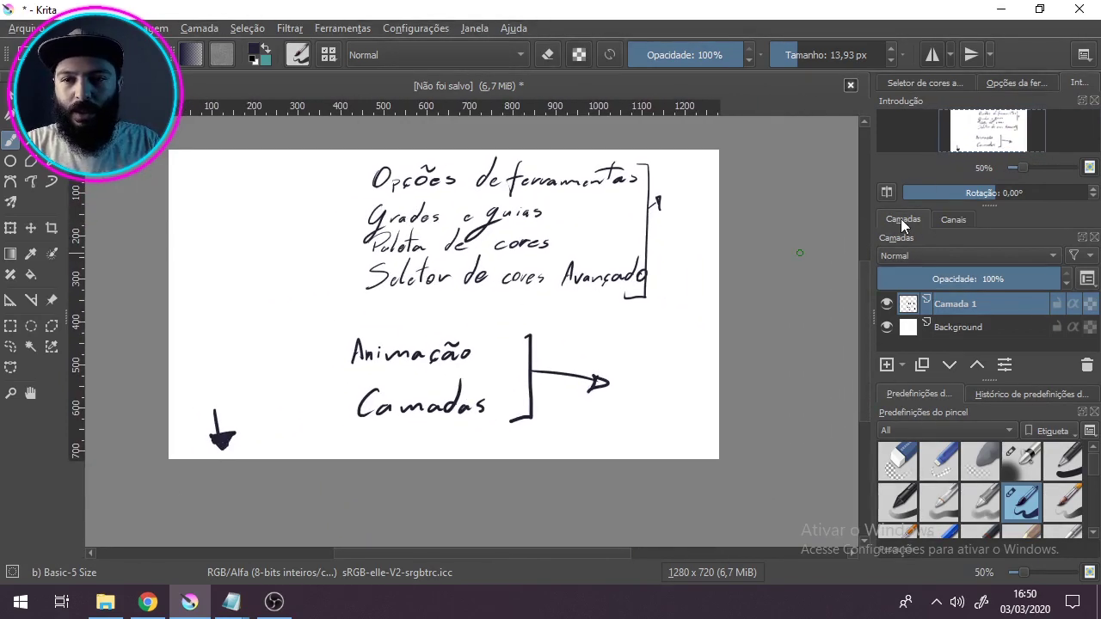
Show the channels docker and look through the pop-up grid of brush presets, leaving the current brush selected.
{"action": "left_click", "coordinate": [952, 220]}
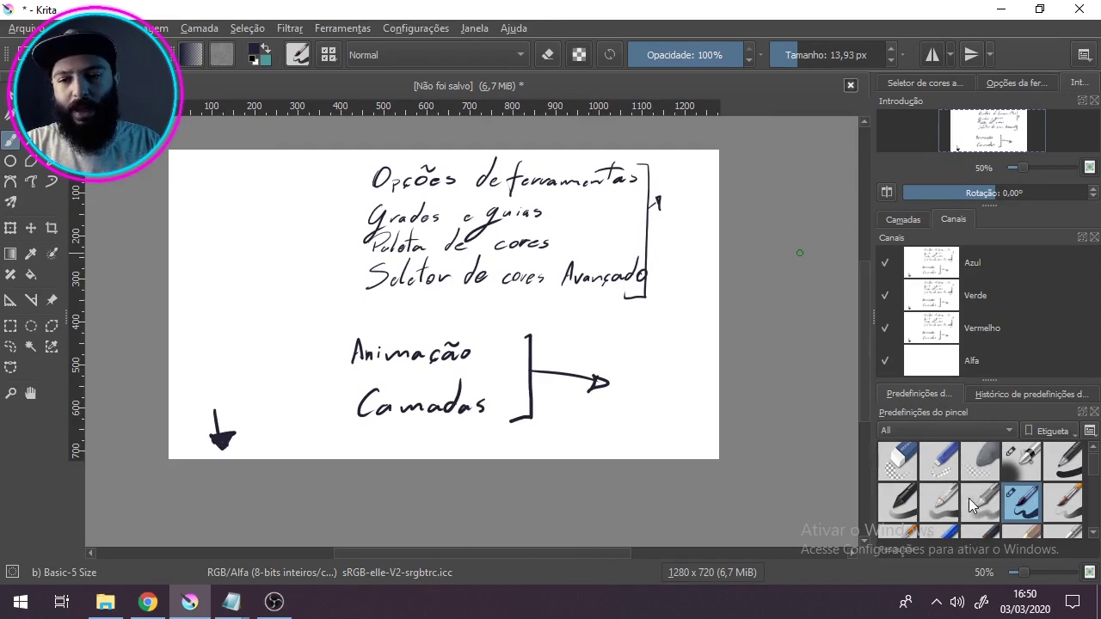
{"action": "left_click", "coordinate": [330, 55]}
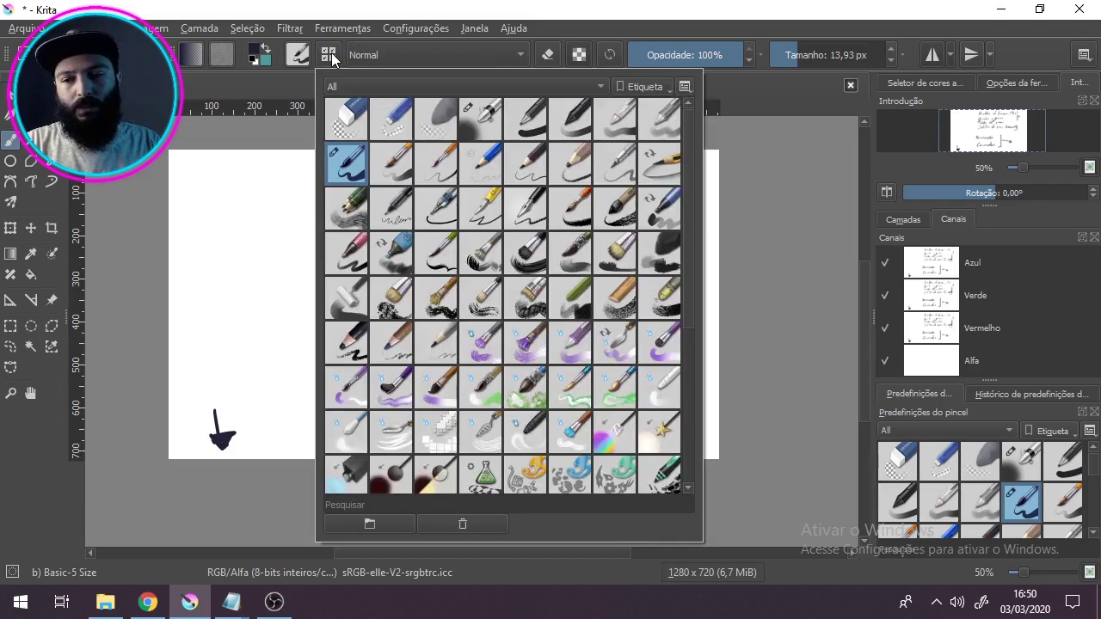
{"action": "left_click", "coordinate": [333, 57]}
{"action": "left_click", "coordinate": [333, 57]}
{"action": "left_click", "coordinate": [774, 287]}
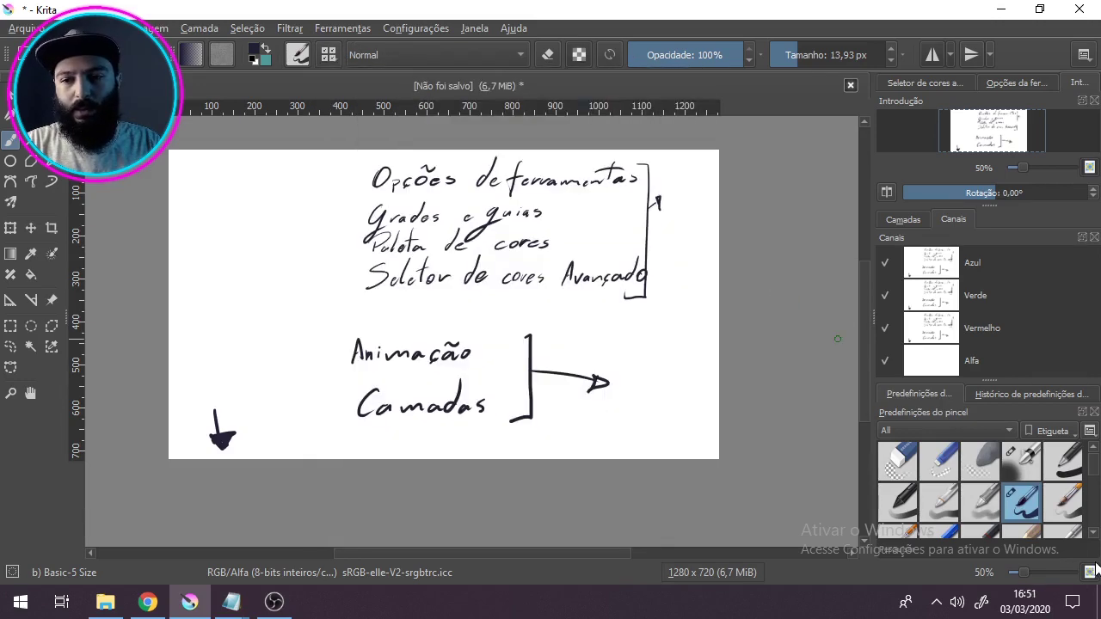
Look through the brush preset history docker from start to end and return to the brush presets docker.
{"action": "left_click", "coordinate": [997, 401]}
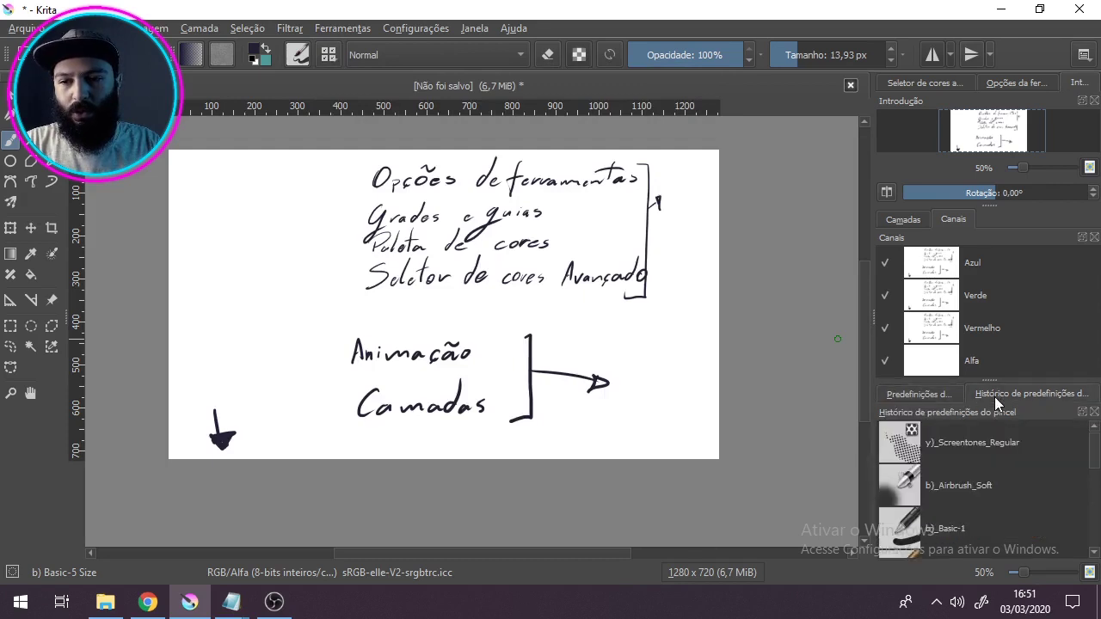
{"action": "mouse_move", "coordinate": [1091, 459]}
{"action": "left_mouse_down"}
{"action": "mouse_move", "coordinate": [1095, 537]}
{"action": "mouse_move", "coordinate": [1095, 447]}
{"action": "mouse_move", "coordinate": [1095, 537]}
{"action": "left_mouse_up"}
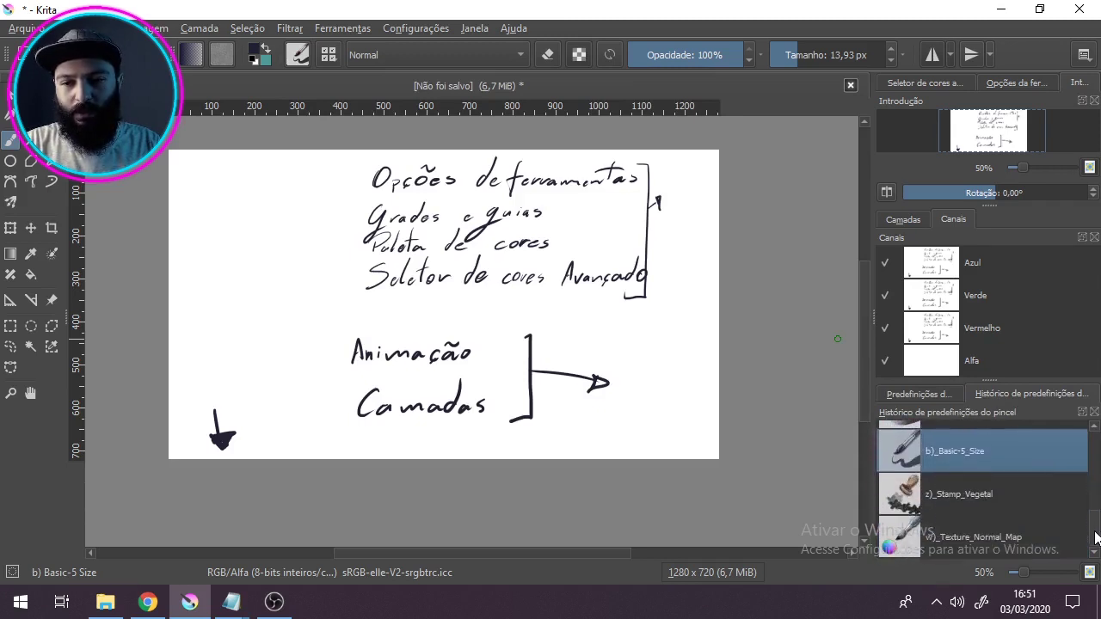
{"action": "scroll", "coordinate": [1095, 516], "scroll_direction": "up", "scroll_amount": 5}
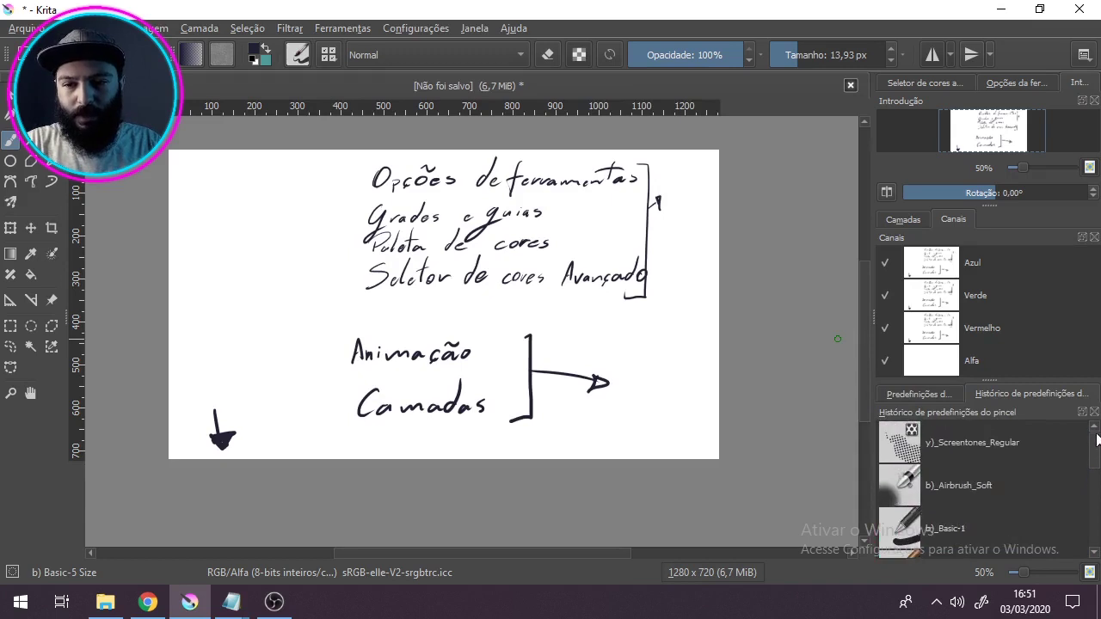
{"action": "left_click", "coordinate": [928, 394]}
{"action": "left_click", "coordinate": [1011, 398]}
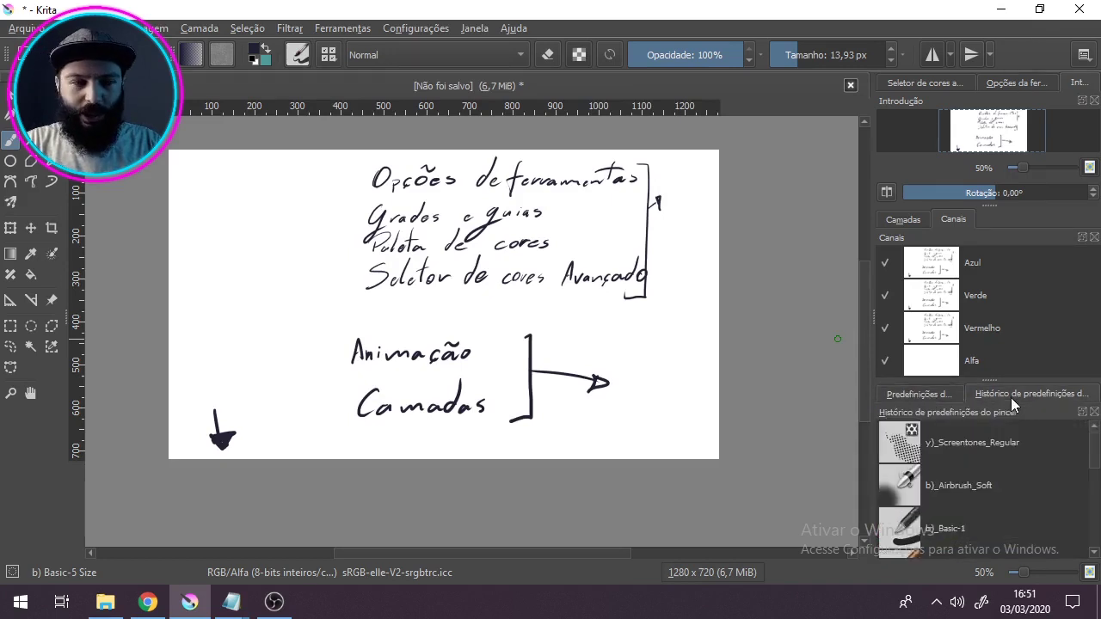
{"action": "left_click", "coordinate": [944, 392]}
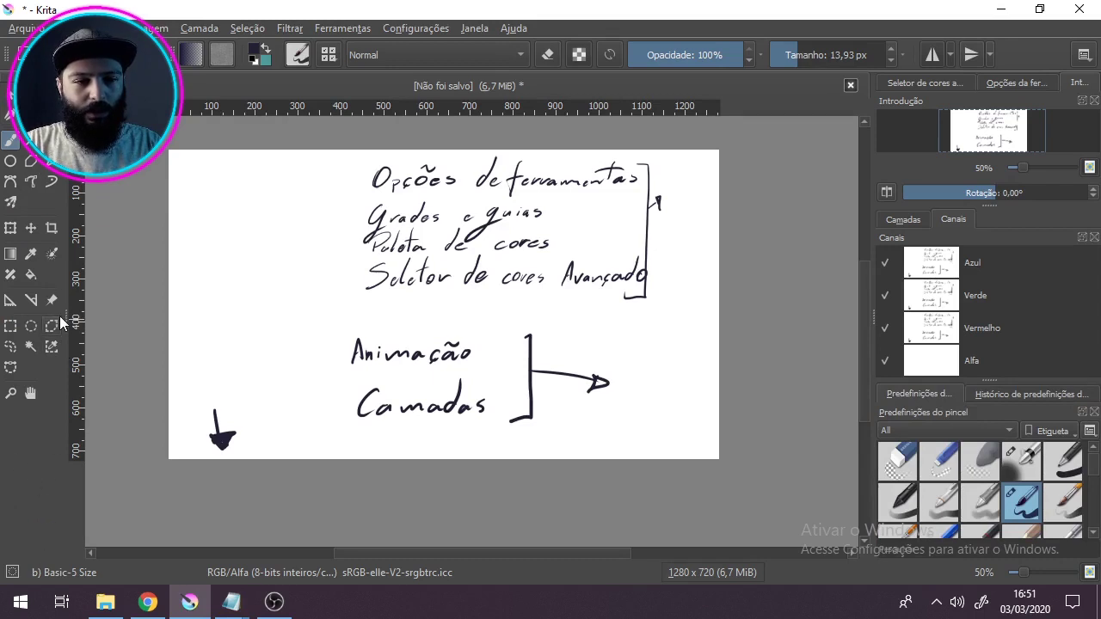
Narrow the toolbox to two columns and show the advanced color selector and tool options dockers.
{"action": "left_click_drag", "start_coordinate": [65, 317], "coordinate": [49, 314]}
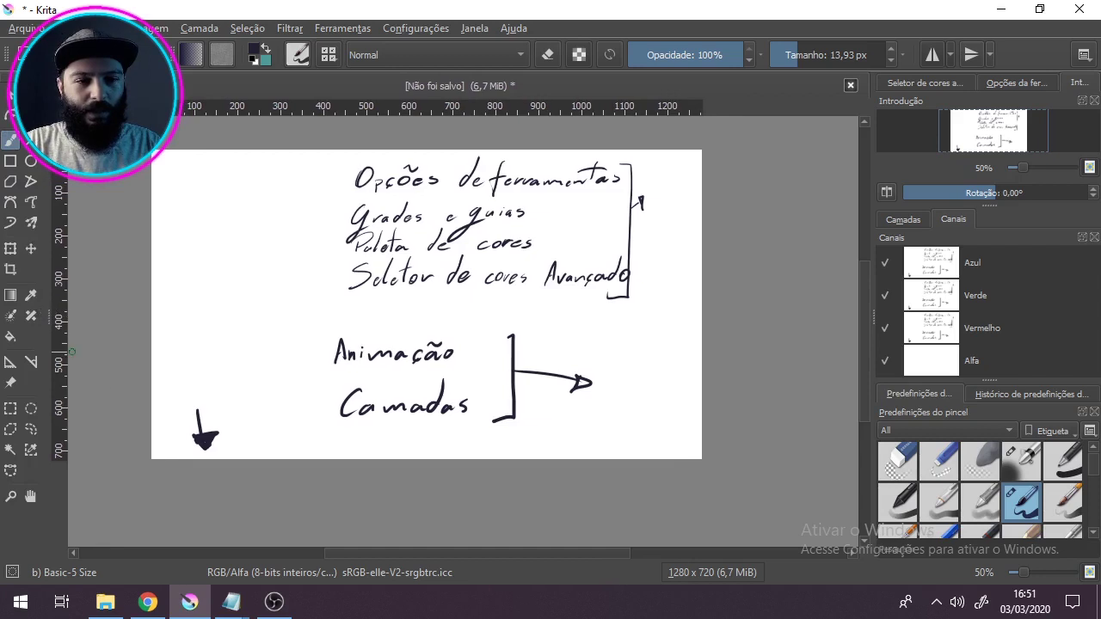
{"action": "left_click", "coordinate": [998, 79]}
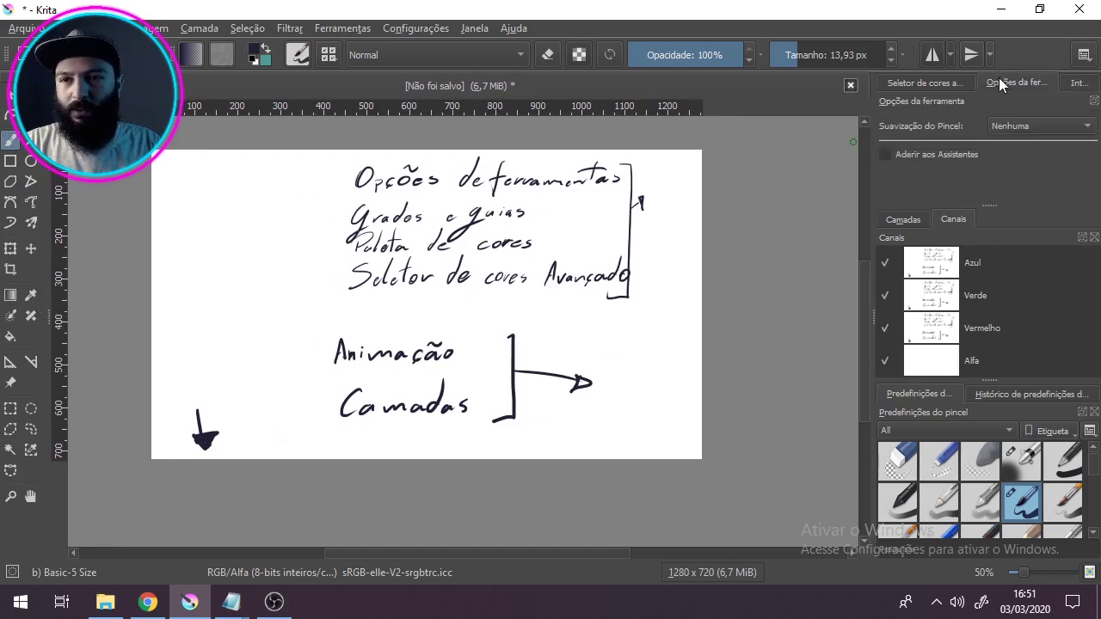
{"action": "left_click", "coordinate": [922, 80]}
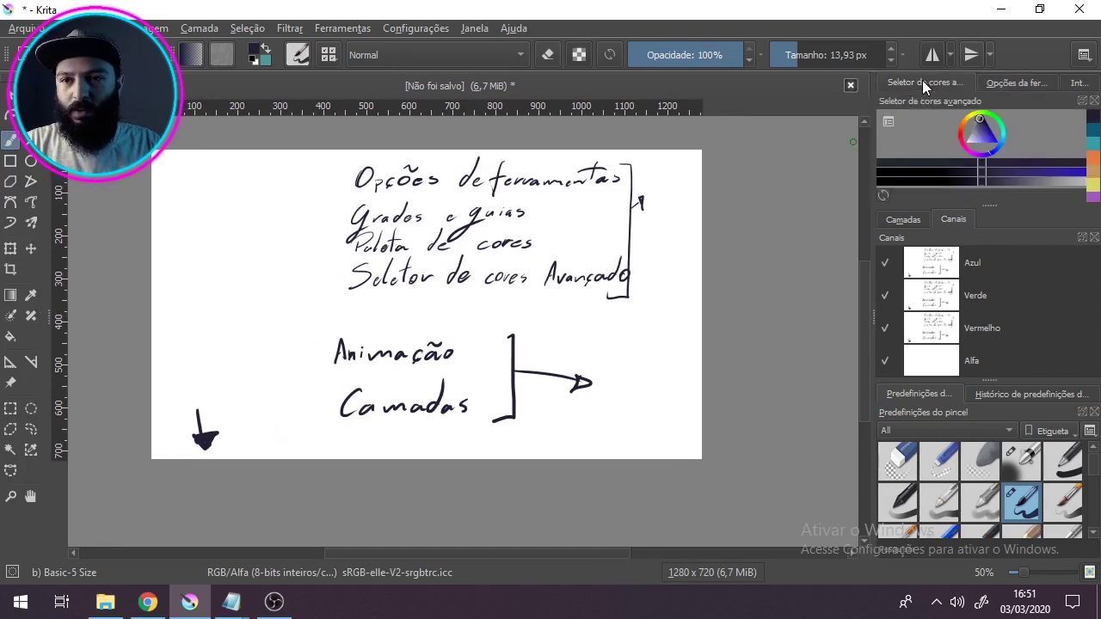
{"action": "left_click", "coordinate": [1006, 82]}
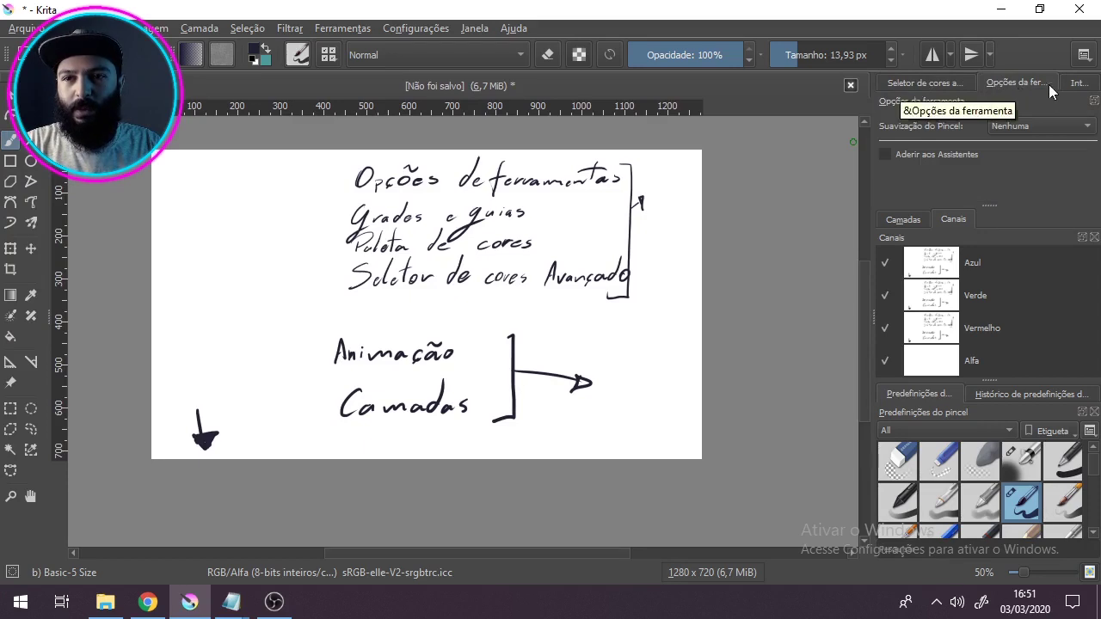
Detach the Introdução (overview) and channels dockers from the sidebar and close both.
{"action": "left_click", "coordinate": [1078, 83]}
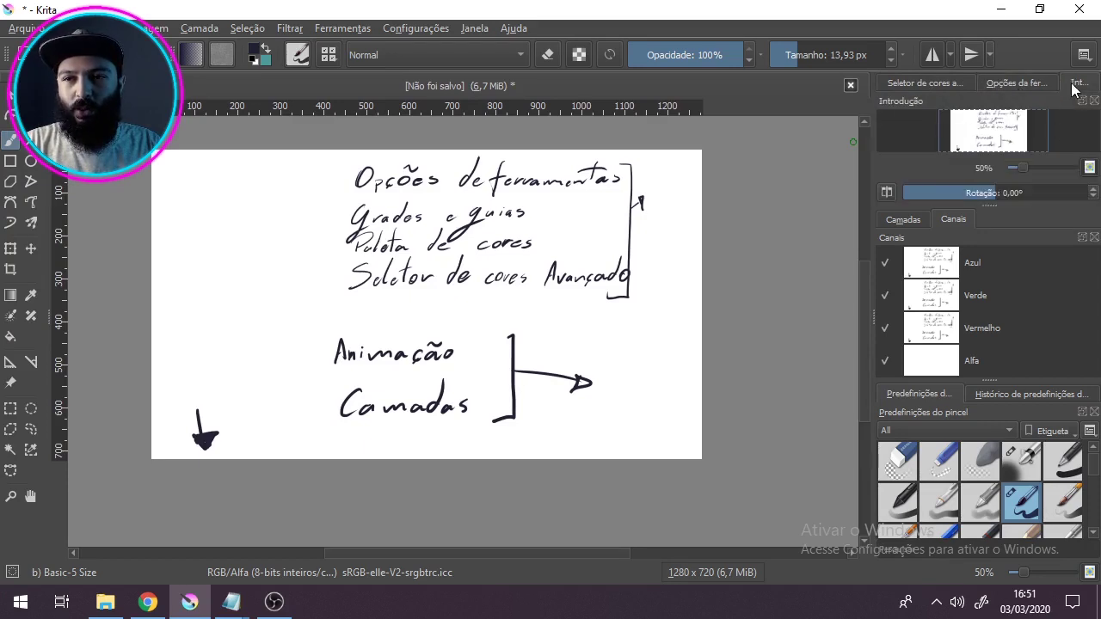
{"action": "left_click_drag", "start_coordinate": [1077, 82], "coordinate": [1081, 133]}
{"action": "left_click_drag", "start_coordinate": [1046, 101], "coordinate": [683, 174]}
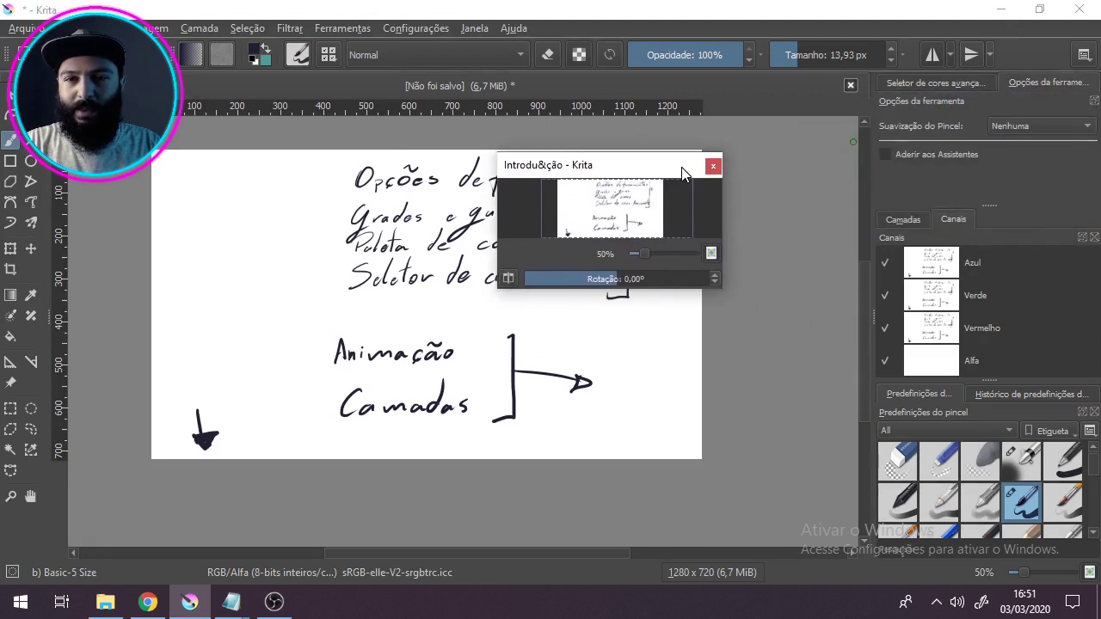
{"action": "left_click", "coordinate": [713, 165]}
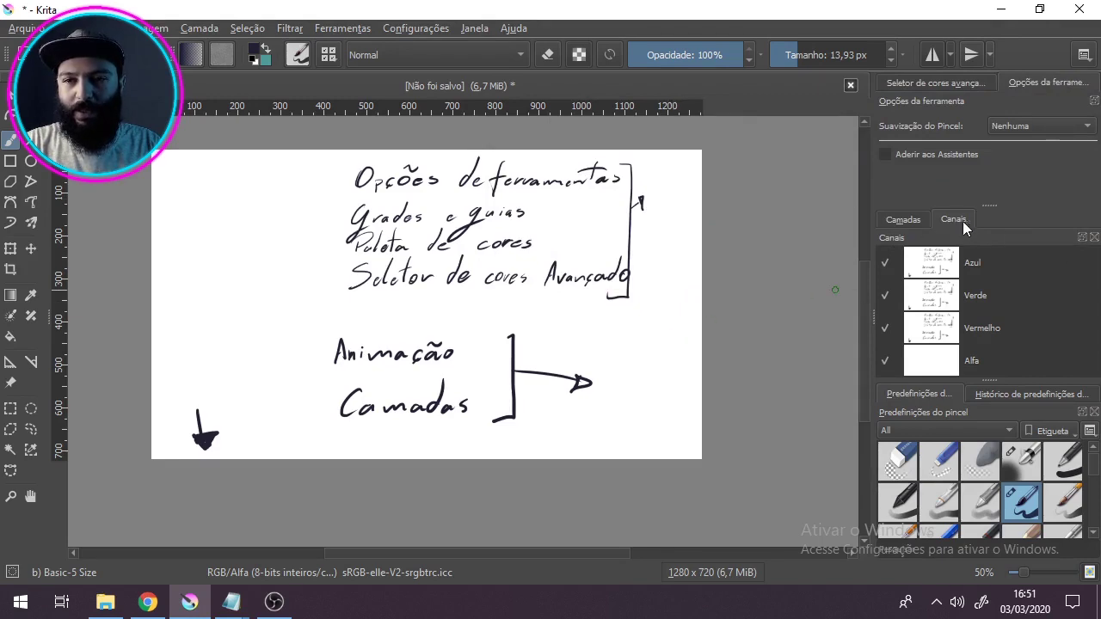
{"action": "left_click_drag", "start_coordinate": [1052, 239], "coordinate": [731, 236]}
{"action": "left_click", "coordinate": [769, 220]}
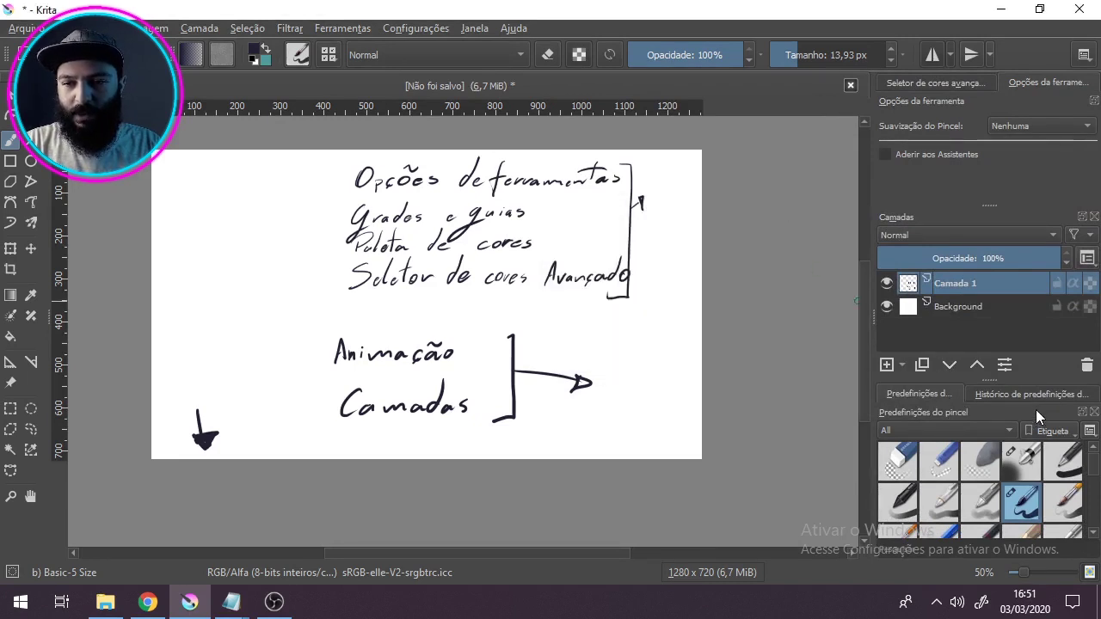
Detach the brush presets and brush preset history dockers from the sidebar and close both.
{"action": "left_click_drag", "start_coordinate": [1035, 409], "coordinate": [711, 321]}
{"action": "left_click", "coordinate": [760, 292]}
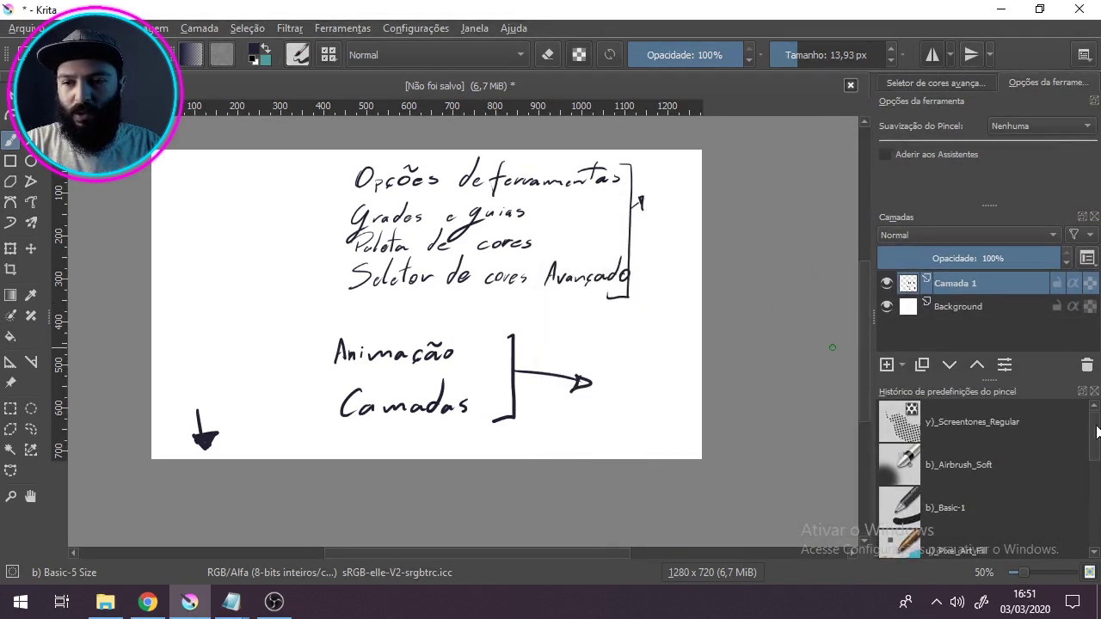
{"action": "mouse_move", "coordinate": [1053, 391]}
{"action": "left_mouse_down"}
{"action": "mouse_move", "coordinate": [717, 314]}
{"action": "mouse_move", "coordinate": [692, 288]}
{"action": "left_mouse_up"}
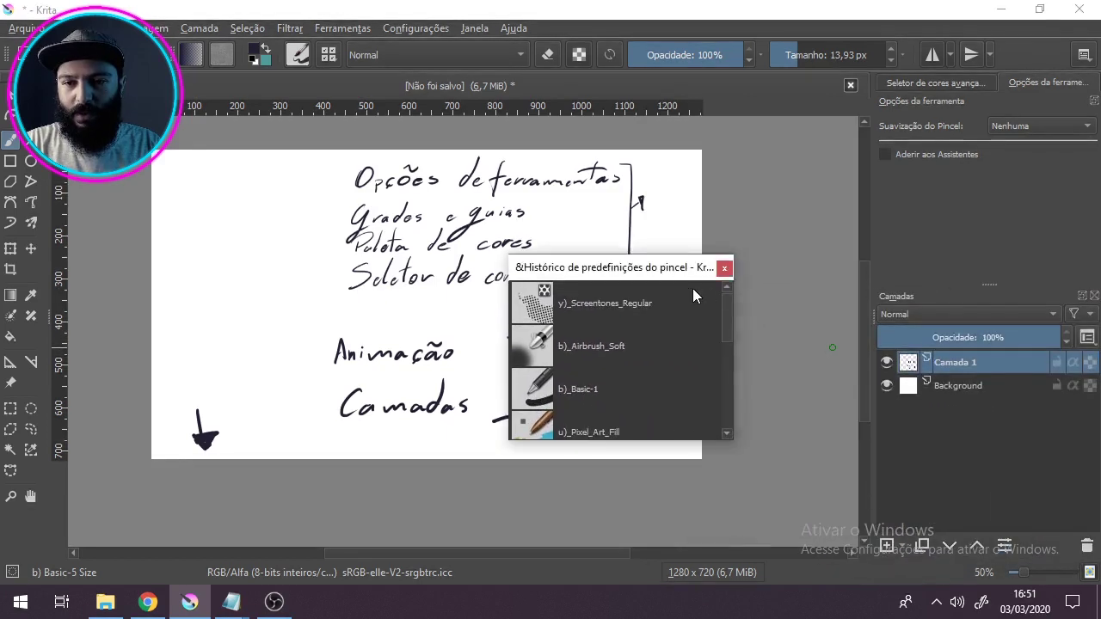
{"action": "left_click", "coordinate": [724, 270]}
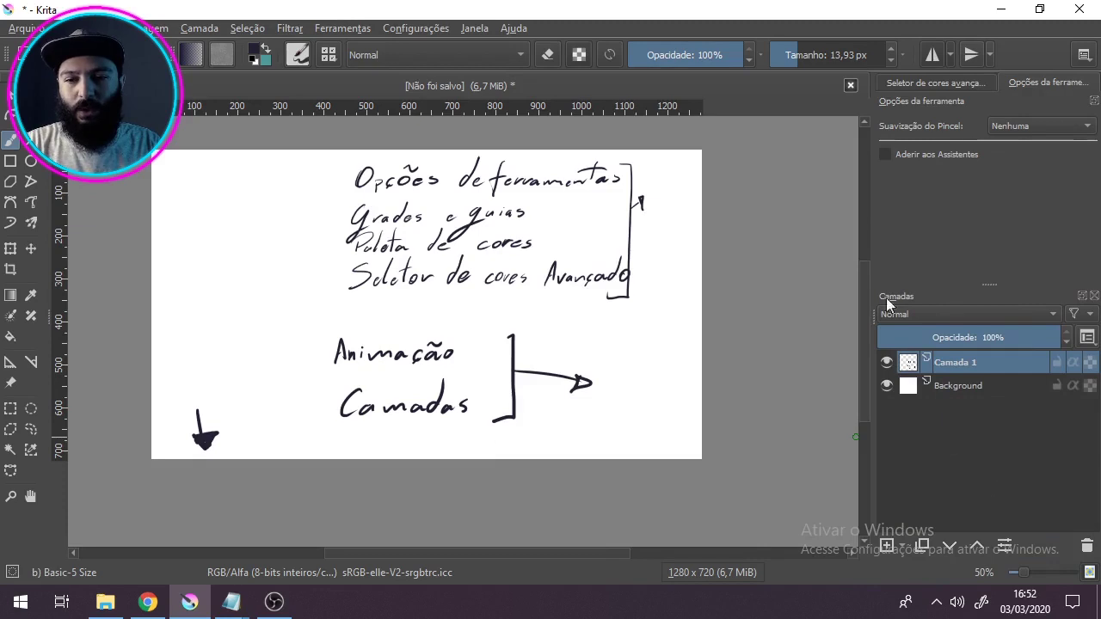
Widen the docker sidebar and tick off the advanced color selector and tool options entries in the handwritten list.
{"action": "left_click", "coordinate": [926, 82]}
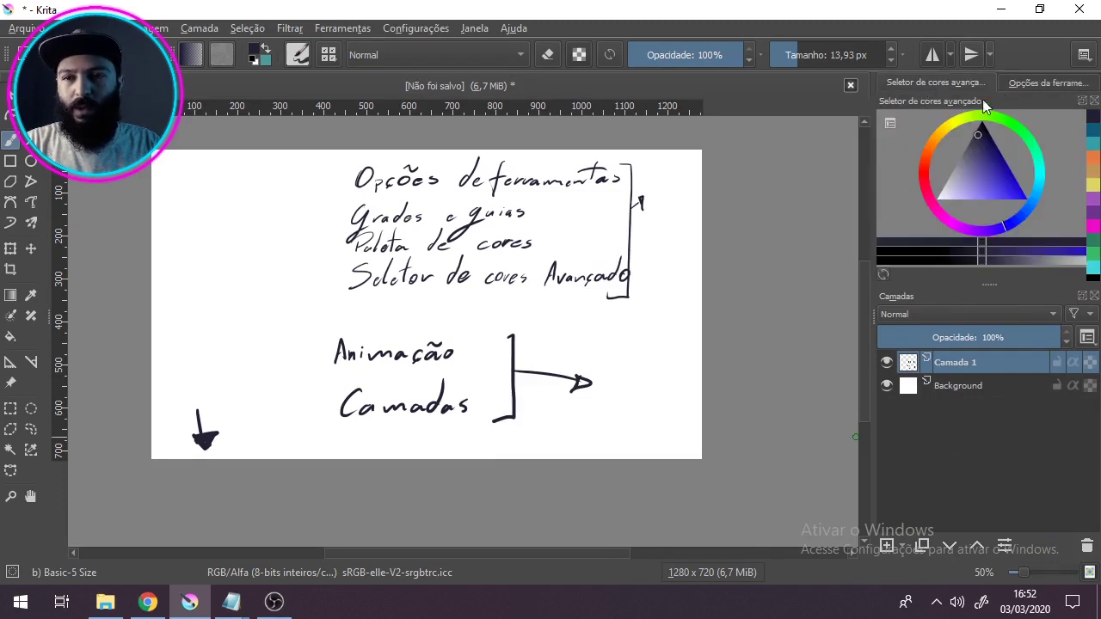
{"action": "left_click_drag", "start_coordinate": [868, 277], "coordinate": [808, 269]}
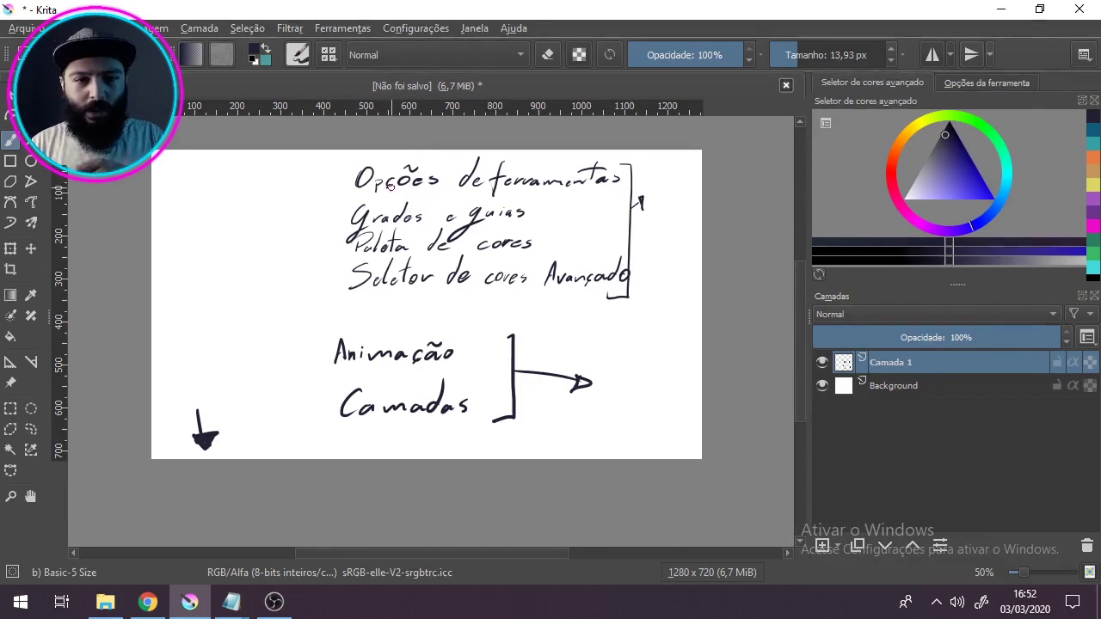
{"action": "mouse_move", "coordinate": [325, 278]}
{"action": "left_mouse_down"}
{"action": "mouse_move", "coordinate": [328, 287]}
{"action": "mouse_move", "coordinate": [354, 266]}
{"action": "left_mouse_up"}
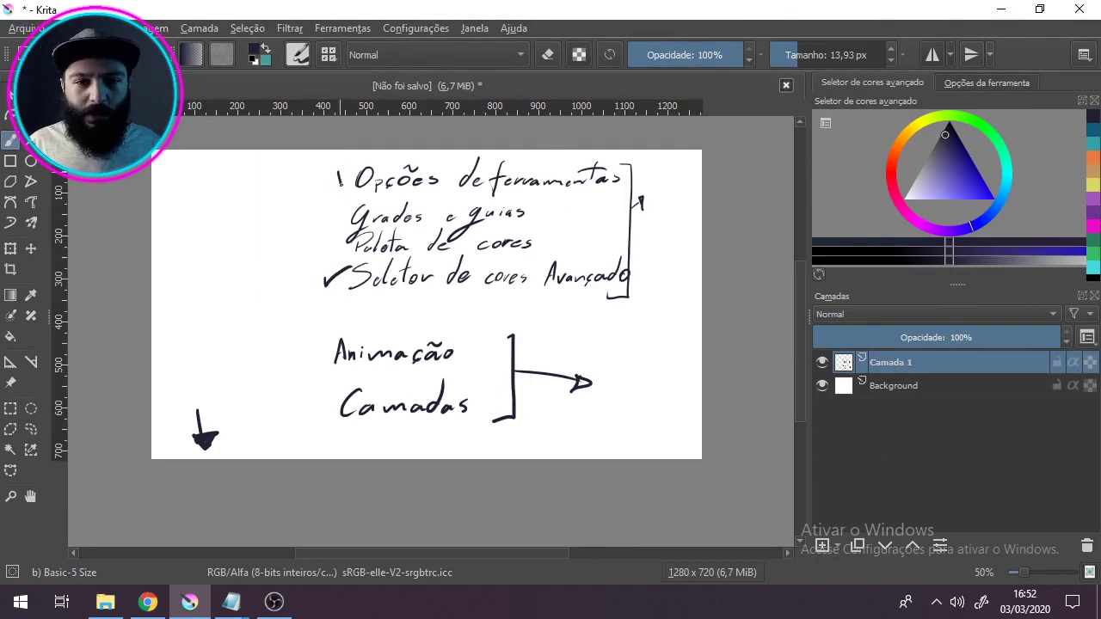
{"action": "left_click_drag", "start_coordinate": [342, 185], "coordinate": [361, 166]}
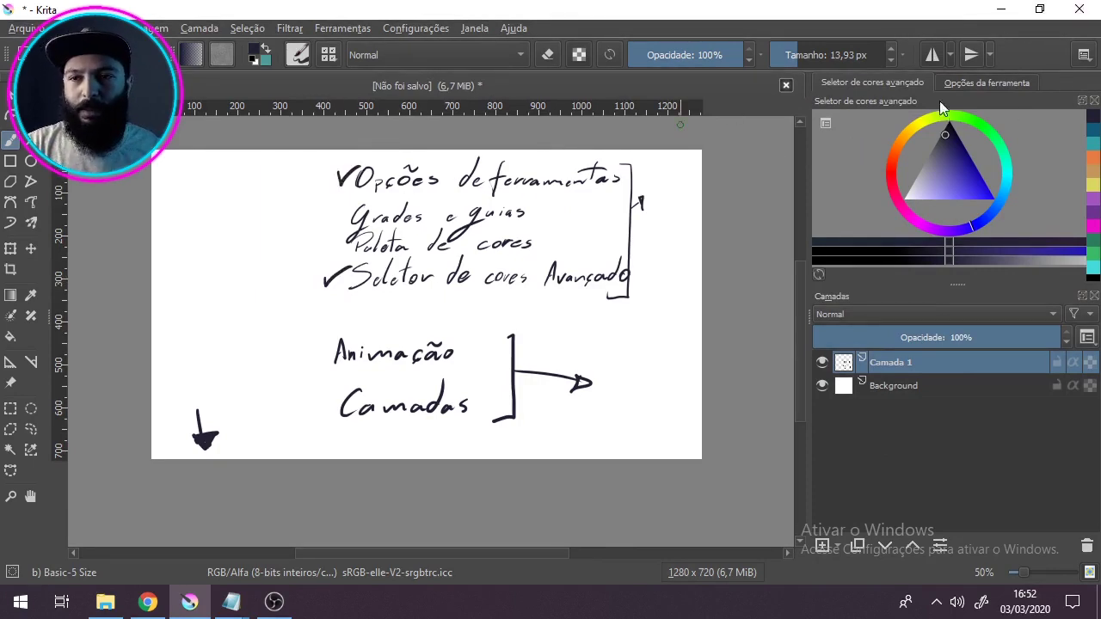
Place tool options ahead of the advanced color selector, look through several tools' options up to transform and fill, and return to the freehand brush.
{"action": "left_click_drag", "start_coordinate": [972, 83], "coordinate": [851, 68]}
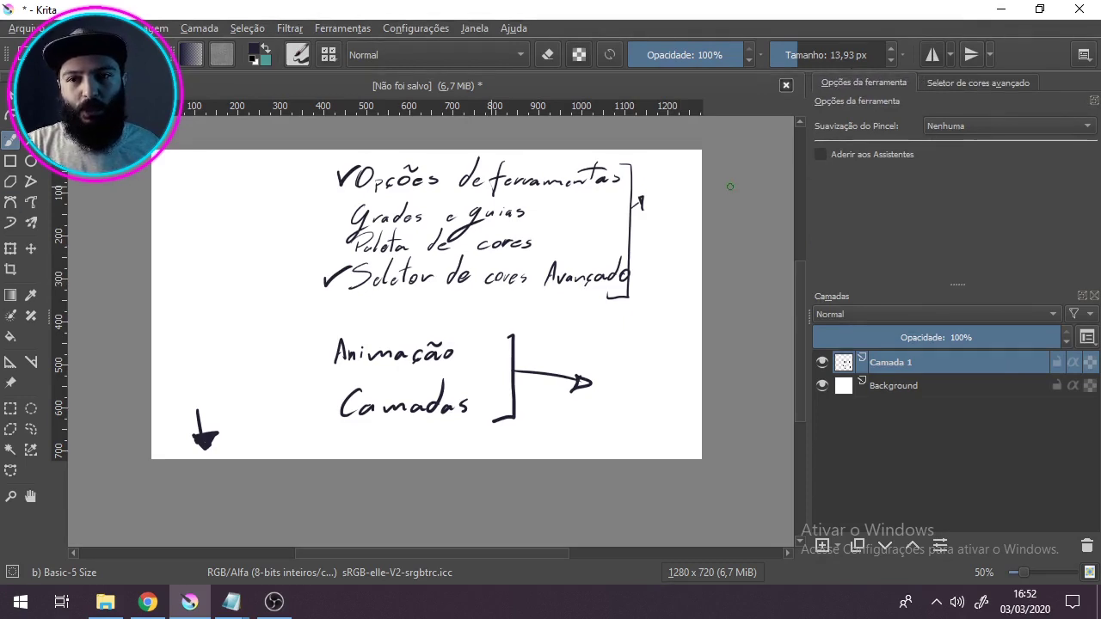
{"action": "left_click", "coordinate": [31, 141]}
{"action": "left_click", "coordinate": [31, 182]}
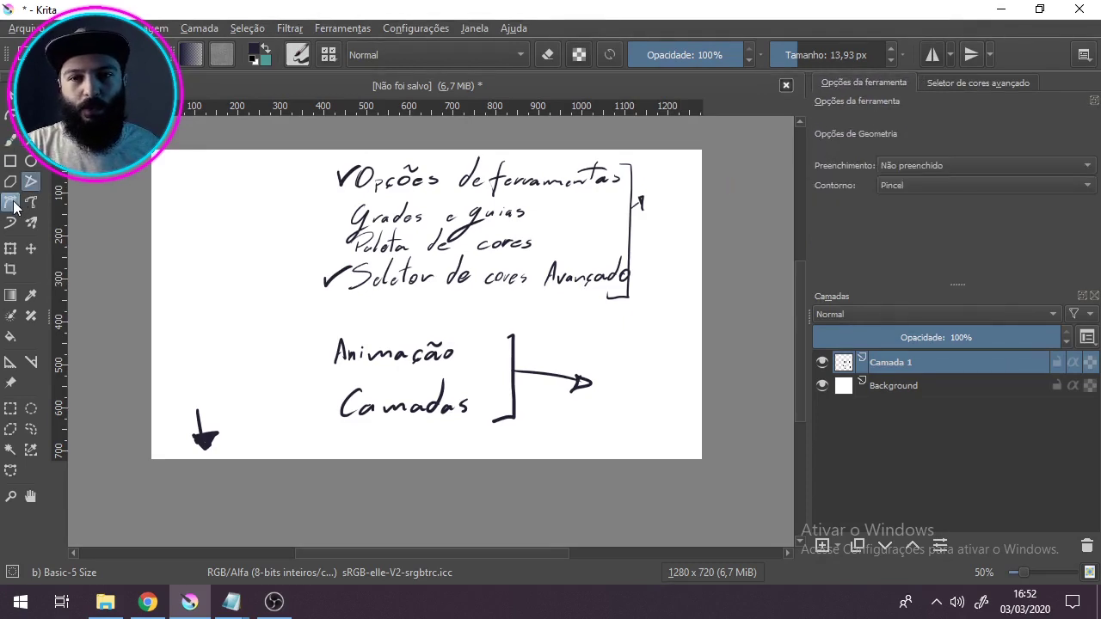
{"action": "left_click", "coordinate": [11, 203]}
{"action": "left_click", "coordinate": [13, 224]}
{"action": "left_click", "coordinate": [31, 224]}
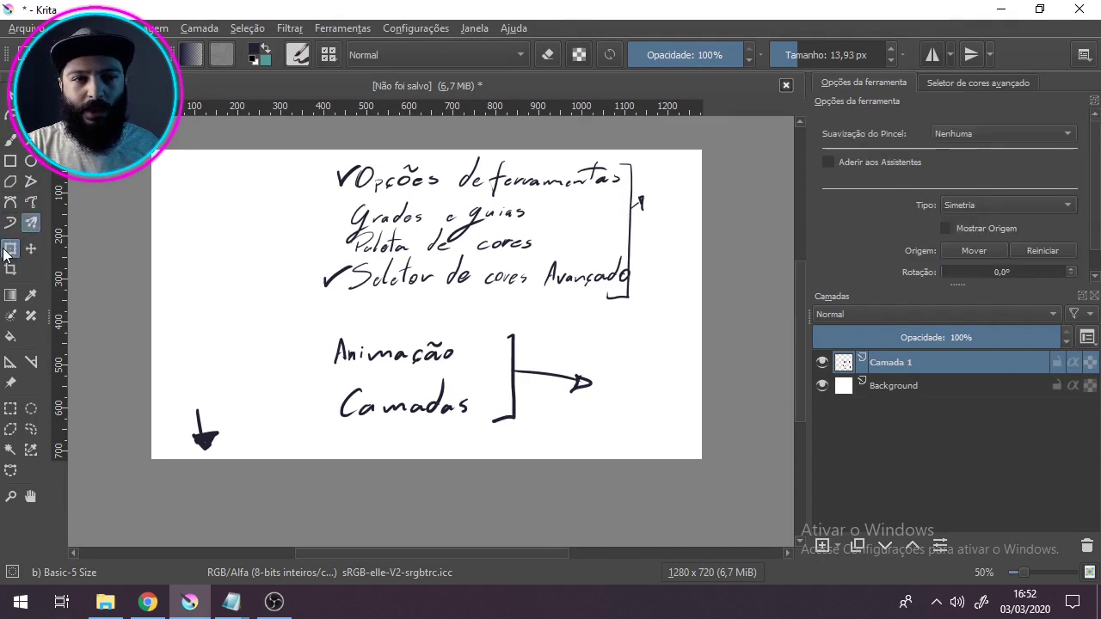
{"action": "left_click", "coordinate": [10, 249]}
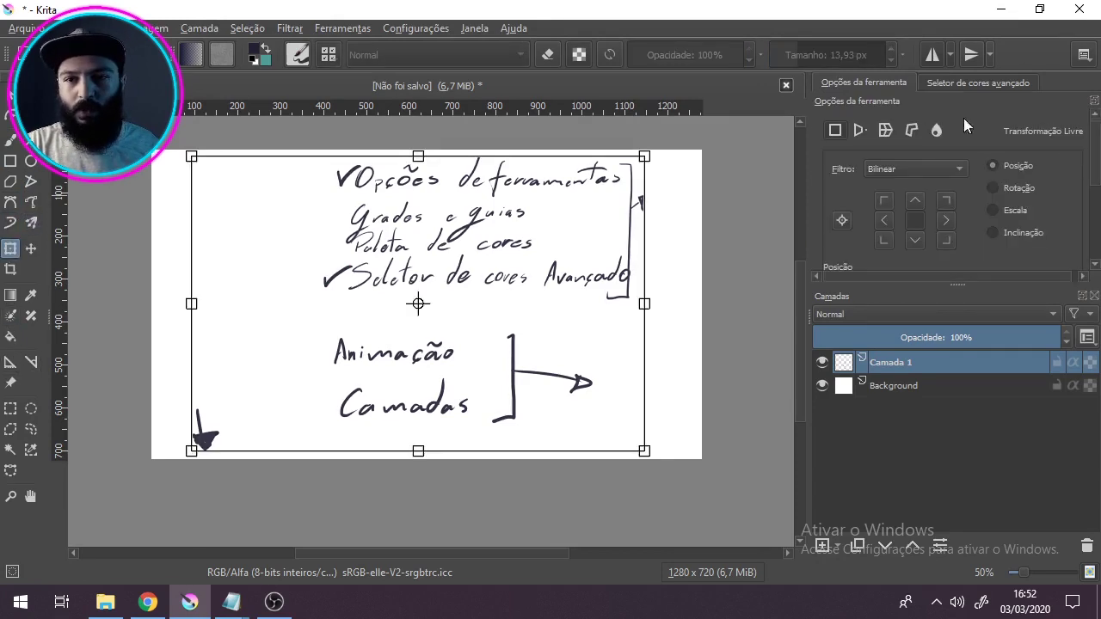
{"action": "left_click", "coordinate": [10, 338]}
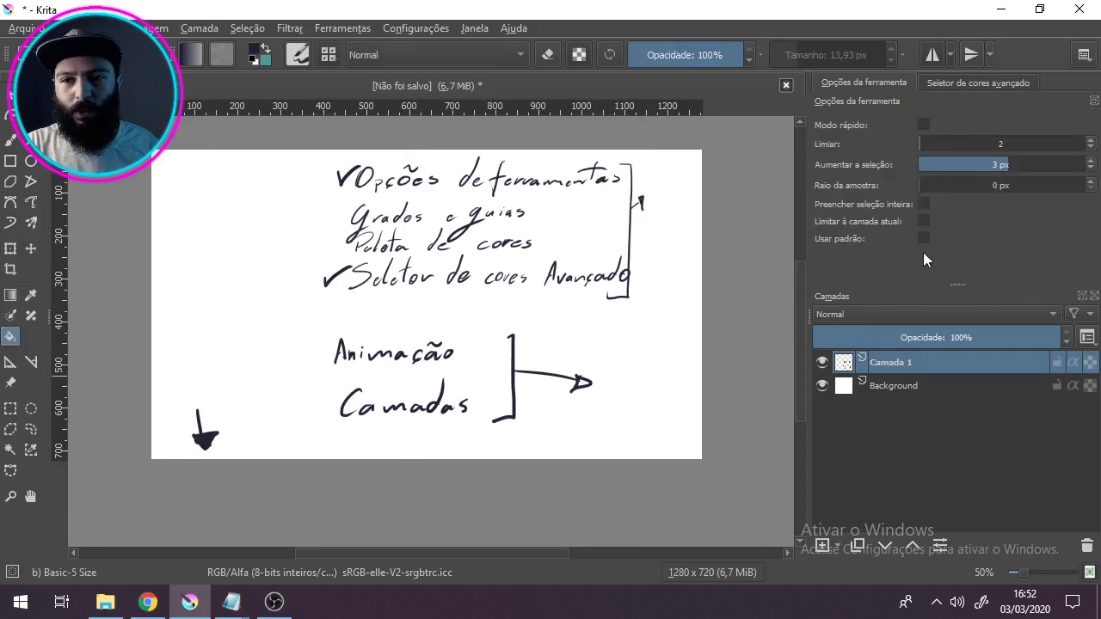
{"action": "left_click", "coordinate": [11, 140]}
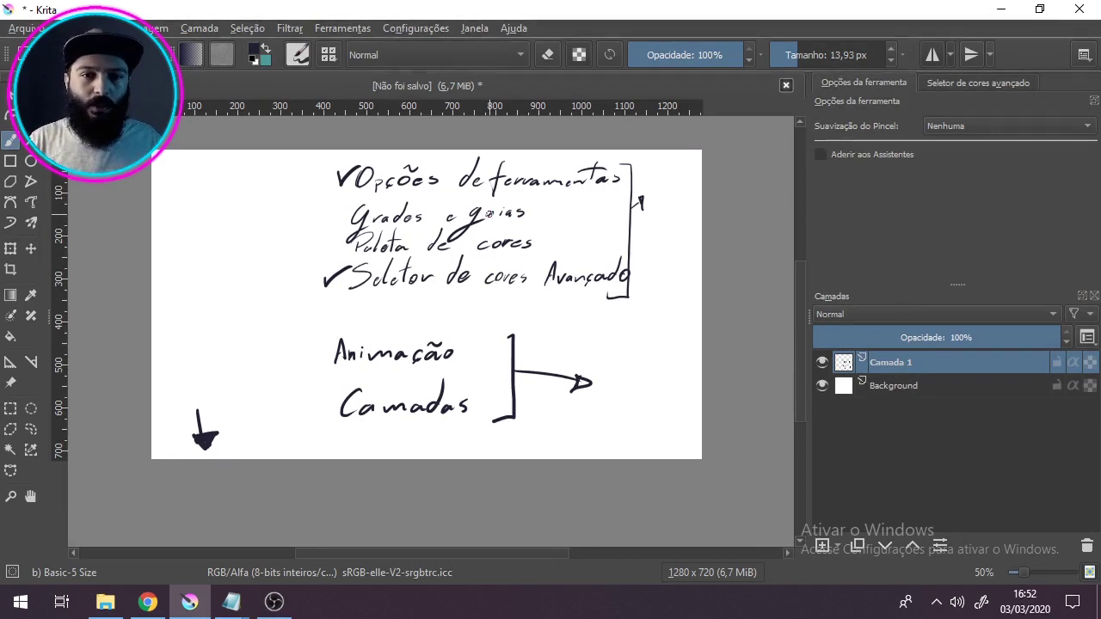
Show the Grade e guias (grid and guides) docker and group it with the tool options and advanced color selector dockers.
{"action": "left_click", "coordinate": [410, 32]}
{"action": "mouse_move", "coordinate": [483, 144]}
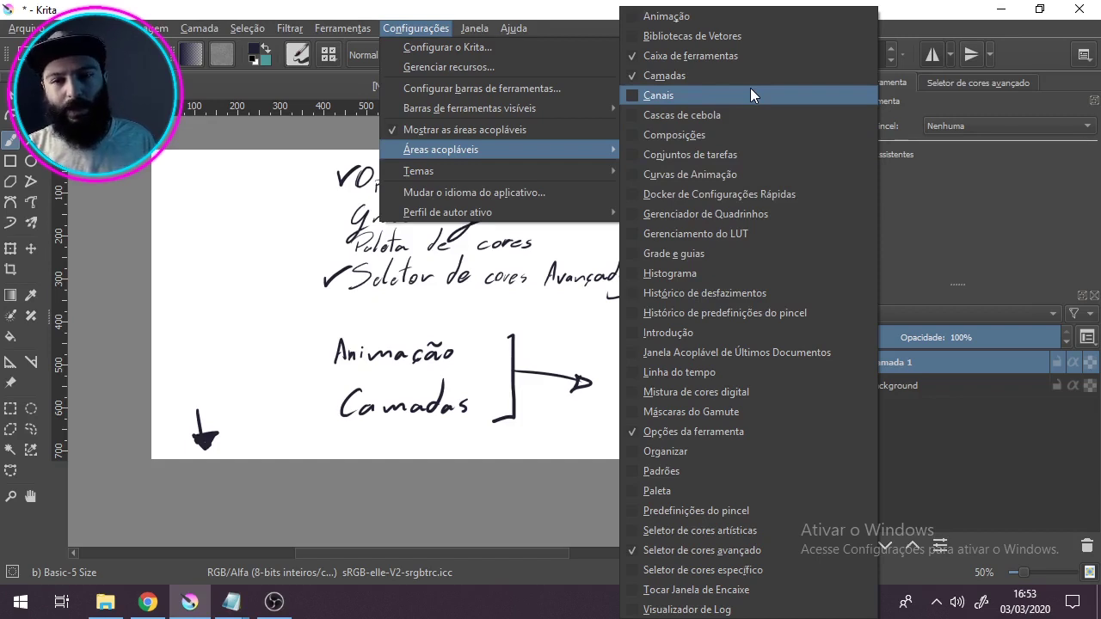
{"action": "left_click", "coordinate": [694, 256]}
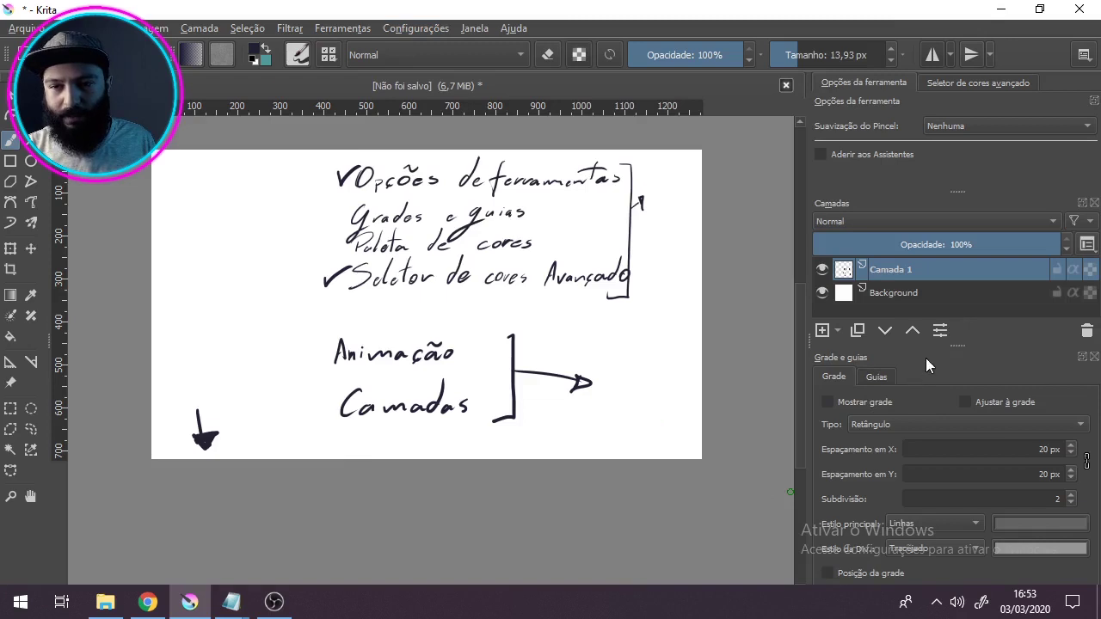
{"action": "left_click_drag", "start_coordinate": [925, 358], "coordinate": [973, 125]}
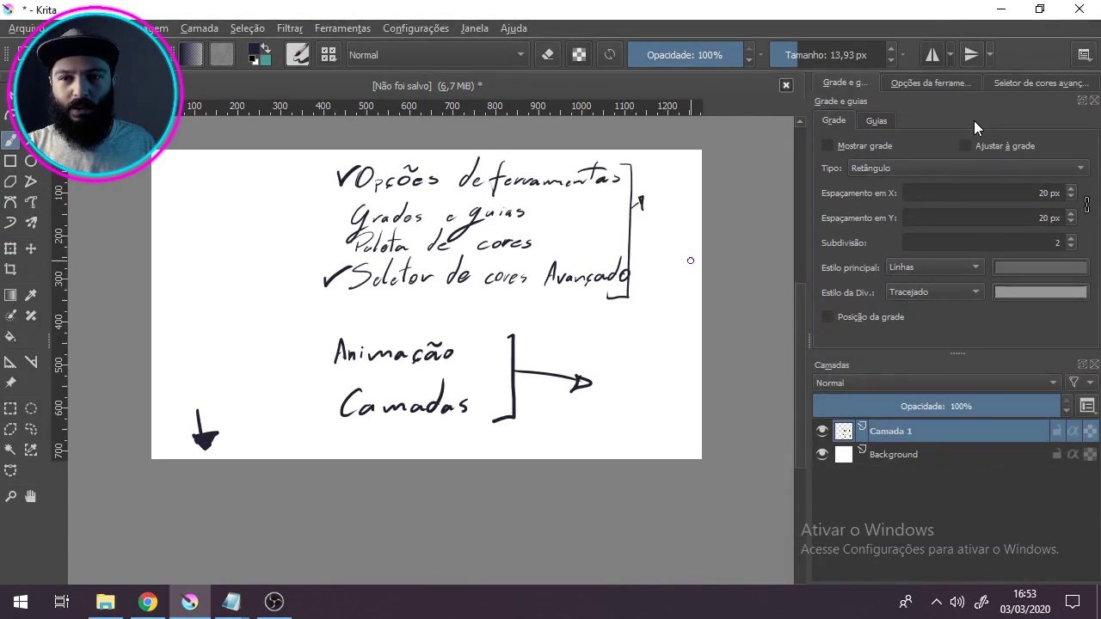
Reorder the Grade e guias docker between tool options and the advanced color selector, and tick off its entry in the handwritten list.
{"action": "left_click", "coordinate": [916, 84]}
{"action": "left_click", "coordinate": [863, 84]}
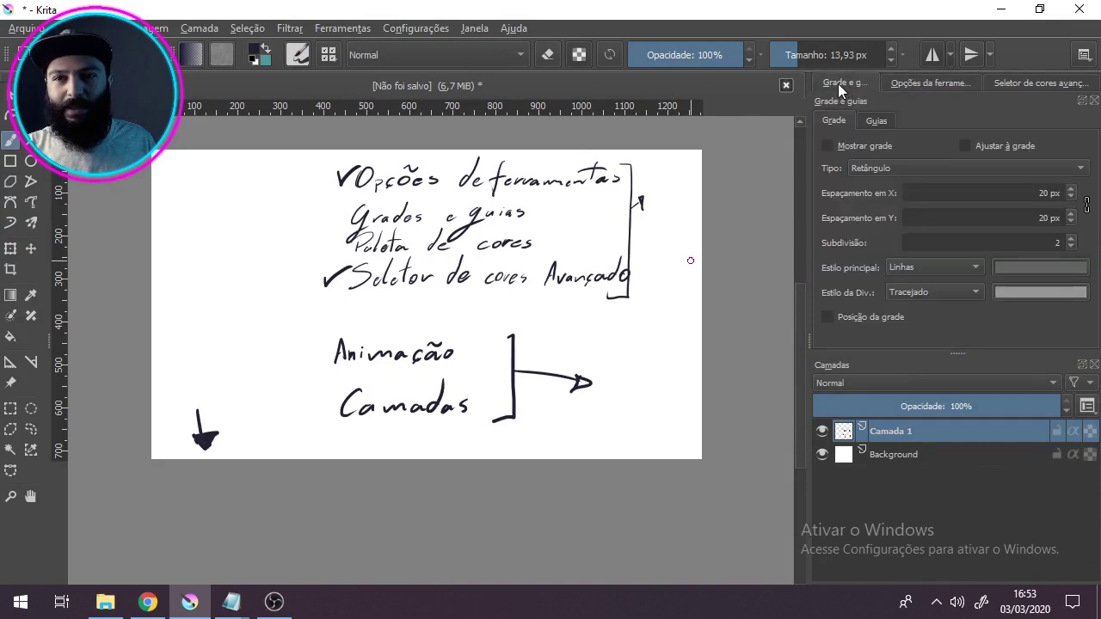
{"action": "left_click_drag", "start_coordinate": [837, 84], "coordinate": [930, 81]}
{"action": "left_click", "coordinate": [839, 83]}
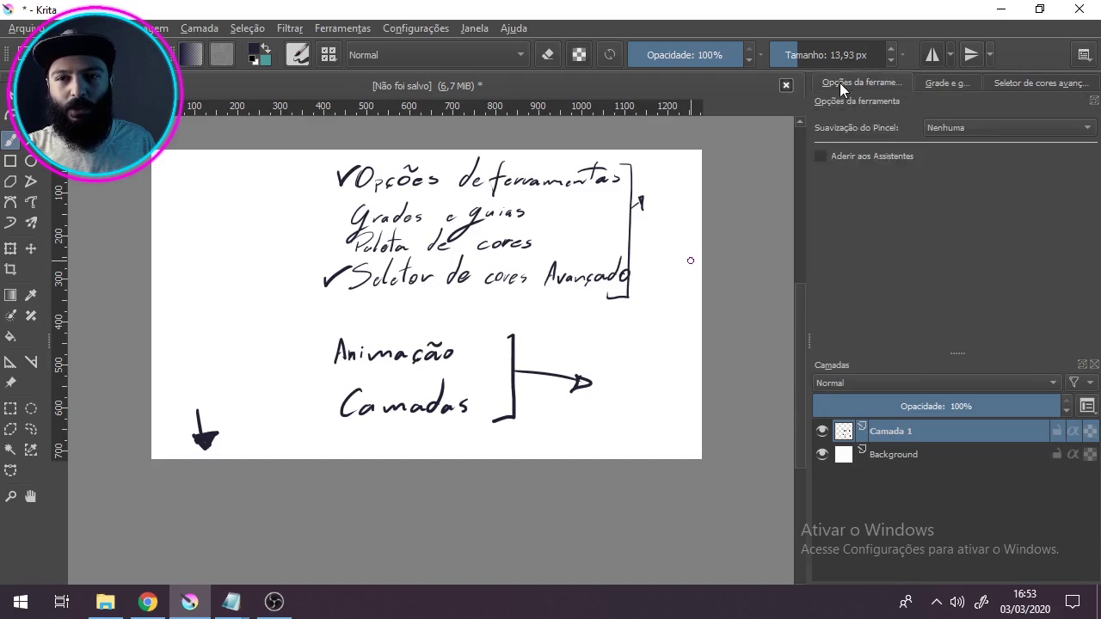
{"action": "left_click", "coordinate": [938, 85]}
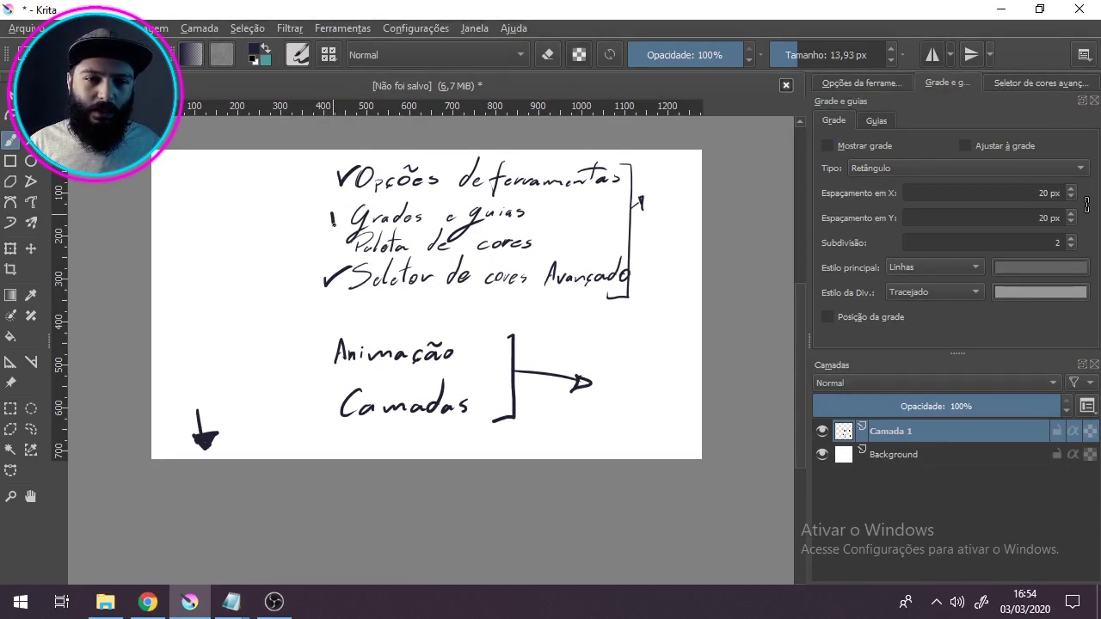
{"action": "left_click_drag", "start_coordinate": [334, 225], "coordinate": [362, 200]}
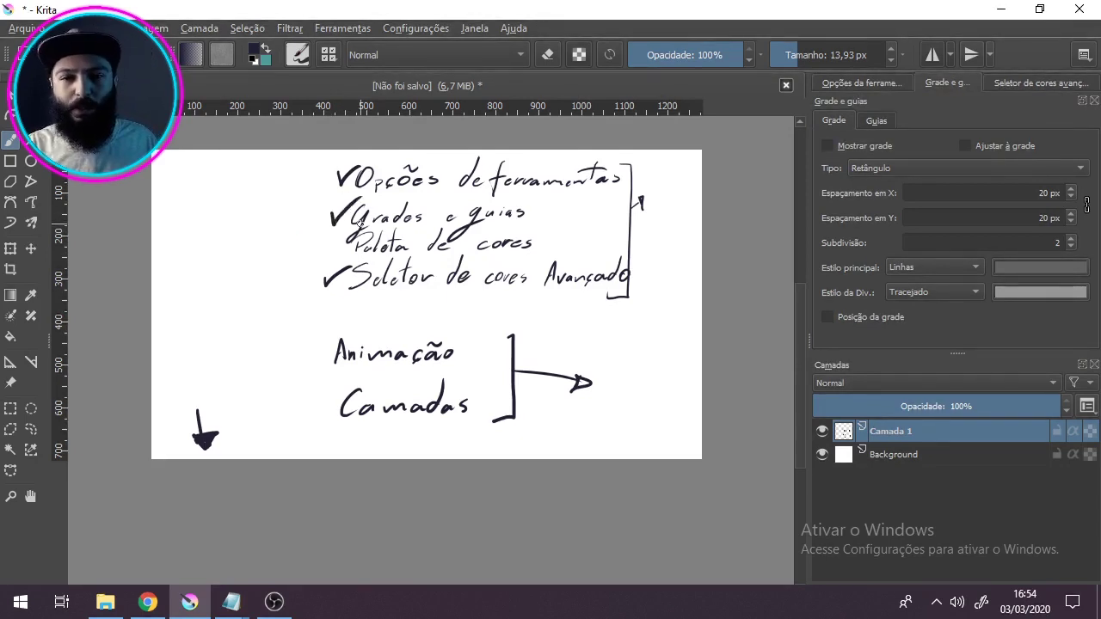
Show the Paleta (palette) docker and group it with the tool options, grid and color selector dockers.
{"action": "left_click", "coordinate": [416, 28]}
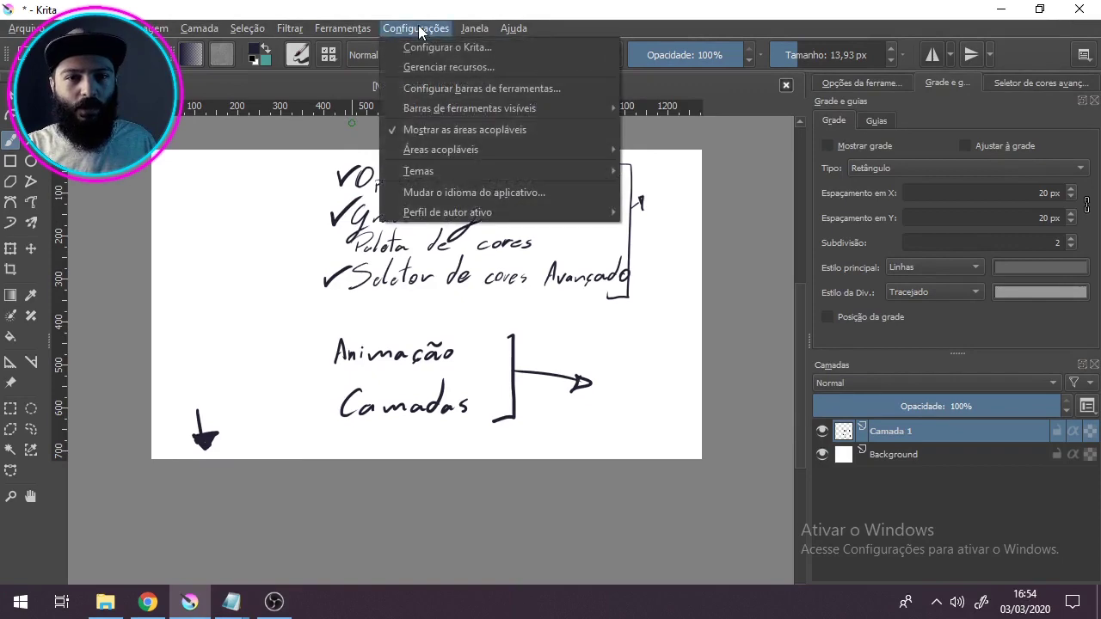
{"action": "mouse_move", "coordinate": [534, 148]}
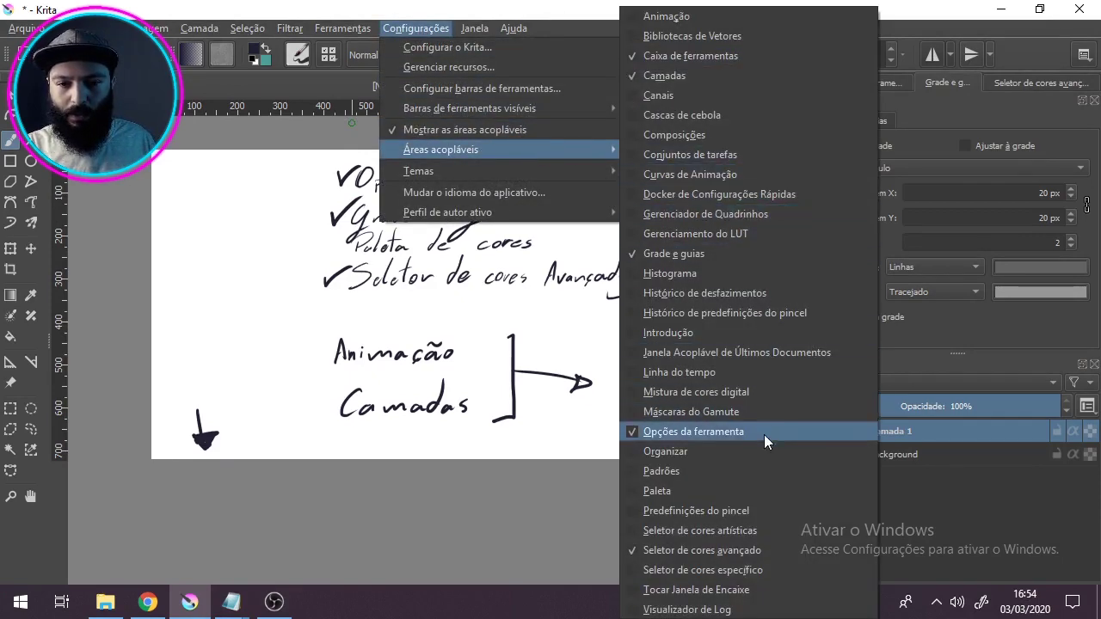
{"action": "left_click", "coordinate": [683, 491]}
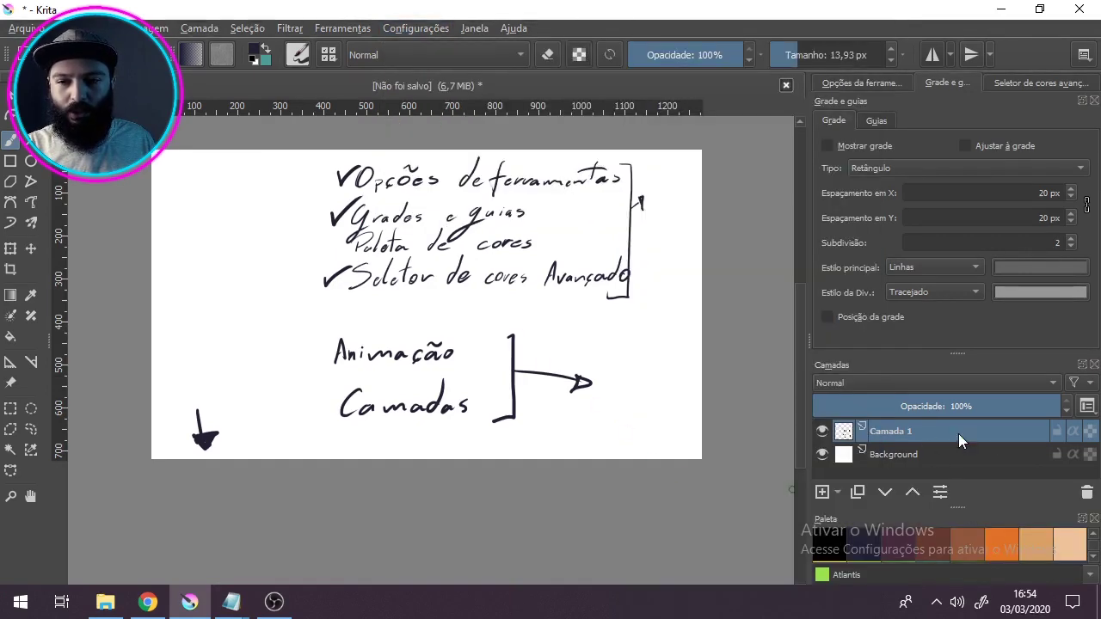
{"action": "left_click_drag", "start_coordinate": [996, 515], "coordinate": [534, 166]}
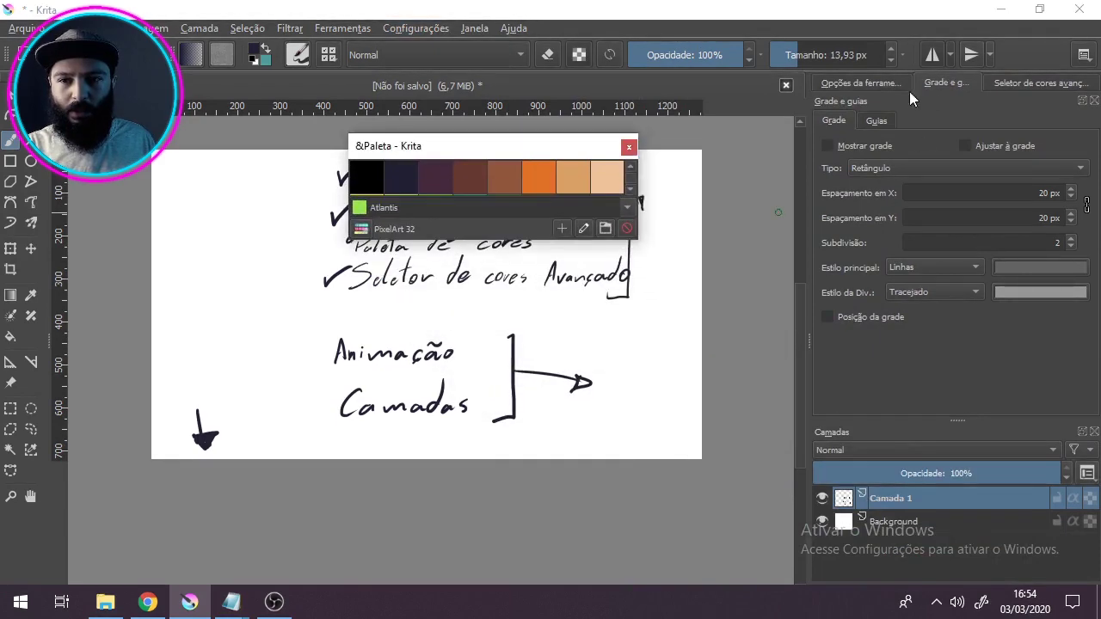
{"action": "left_click_drag", "start_coordinate": [458, 149], "coordinate": [949, 194]}
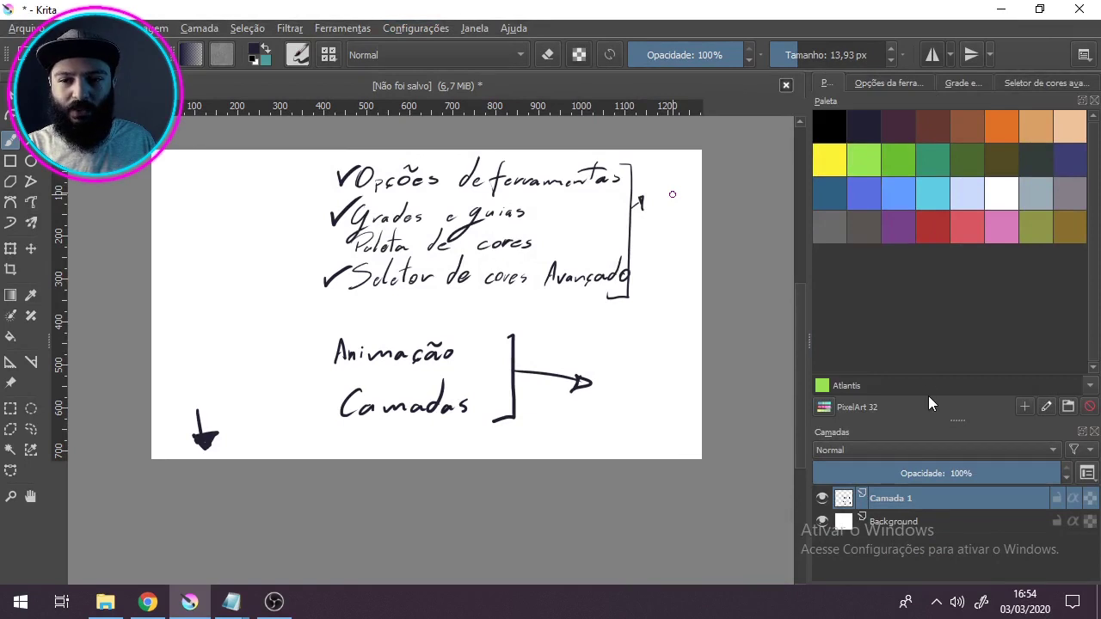
Browse the available palettes, preview NES and PixelArt 16, and return to the PixelArt 32 palette.
{"action": "left_click", "coordinate": [829, 409]}
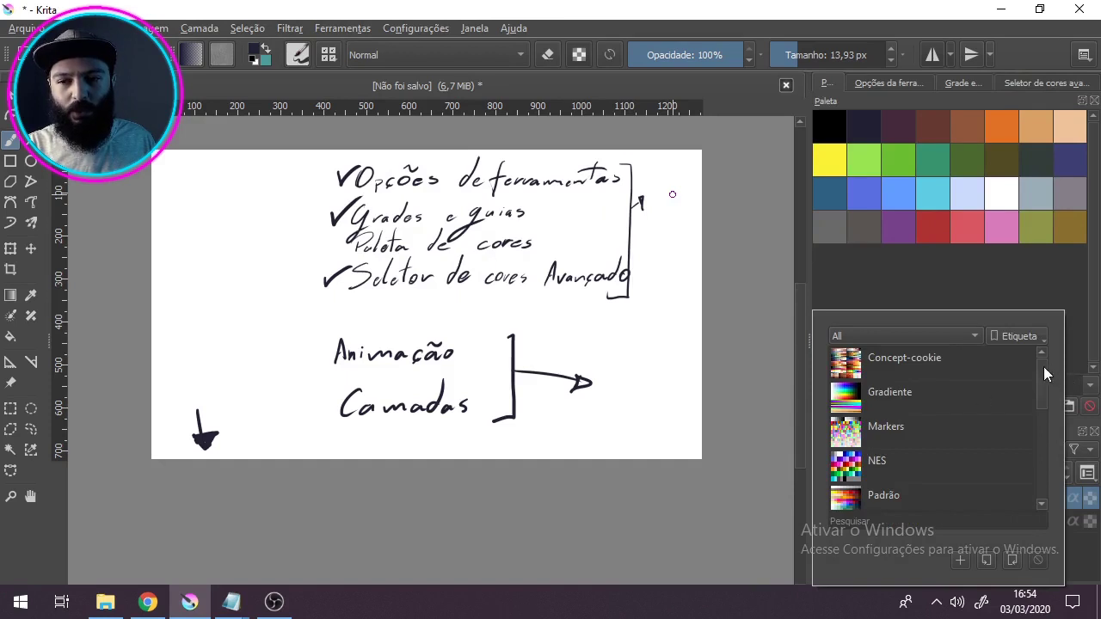
{"action": "left_click_drag", "start_coordinate": [1044, 370], "coordinate": [1030, 398]}
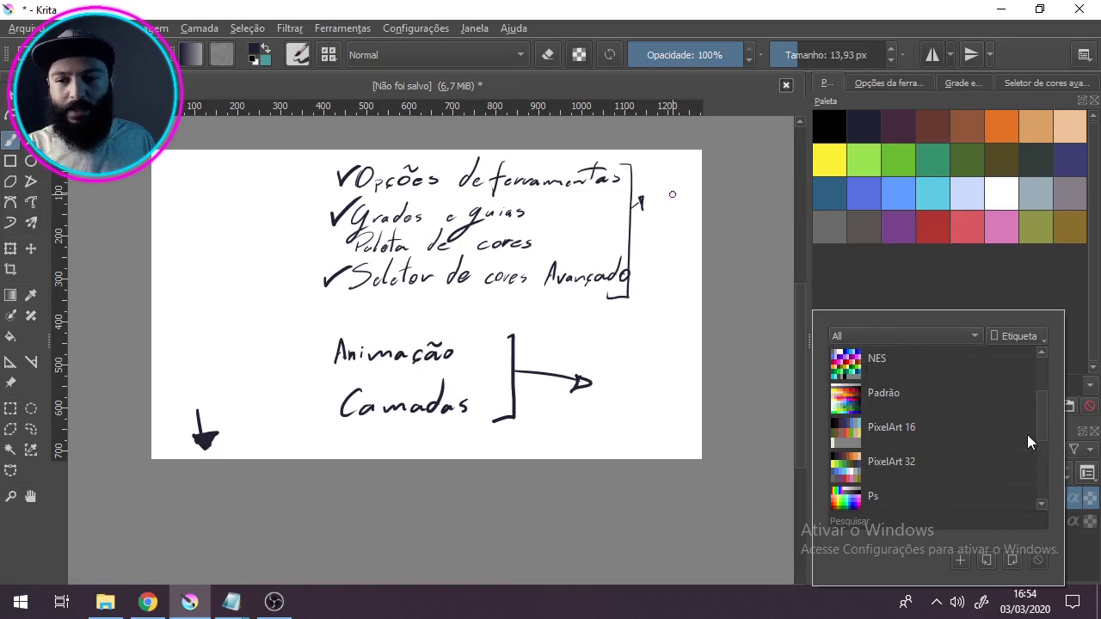
{"action": "left_click_drag", "start_coordinate": [1037, 422], "coordinate": [1040, 417]}
{"action": "left_click", "coordinate": [858, 371]}
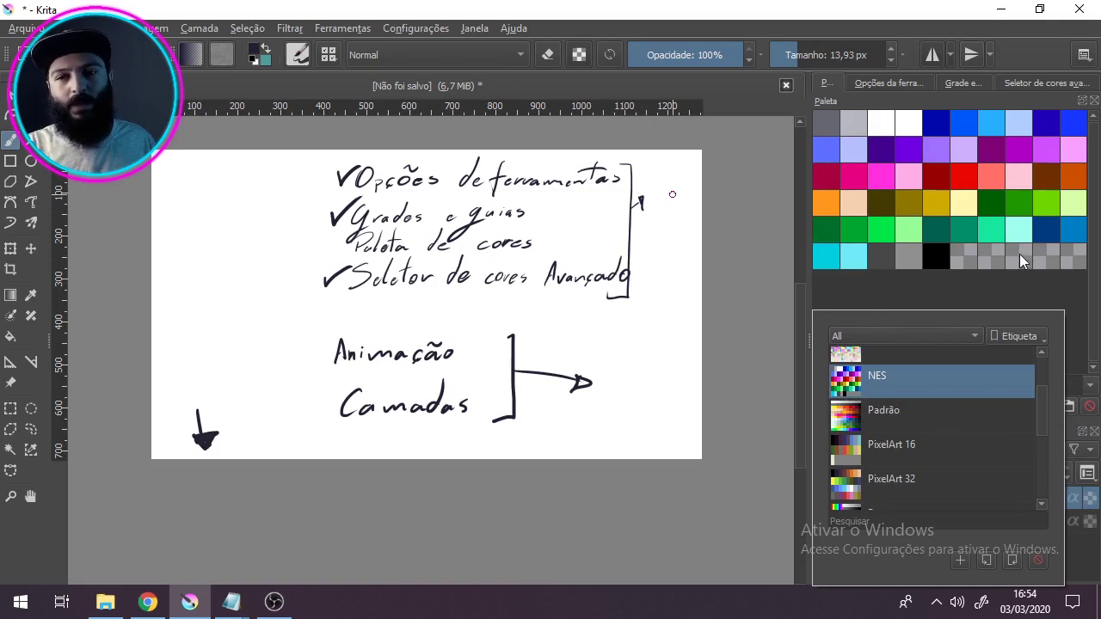
{"action": "left_click_drag", "start_coordinate": [1041, 407], "coordinate": [1049, 433]}
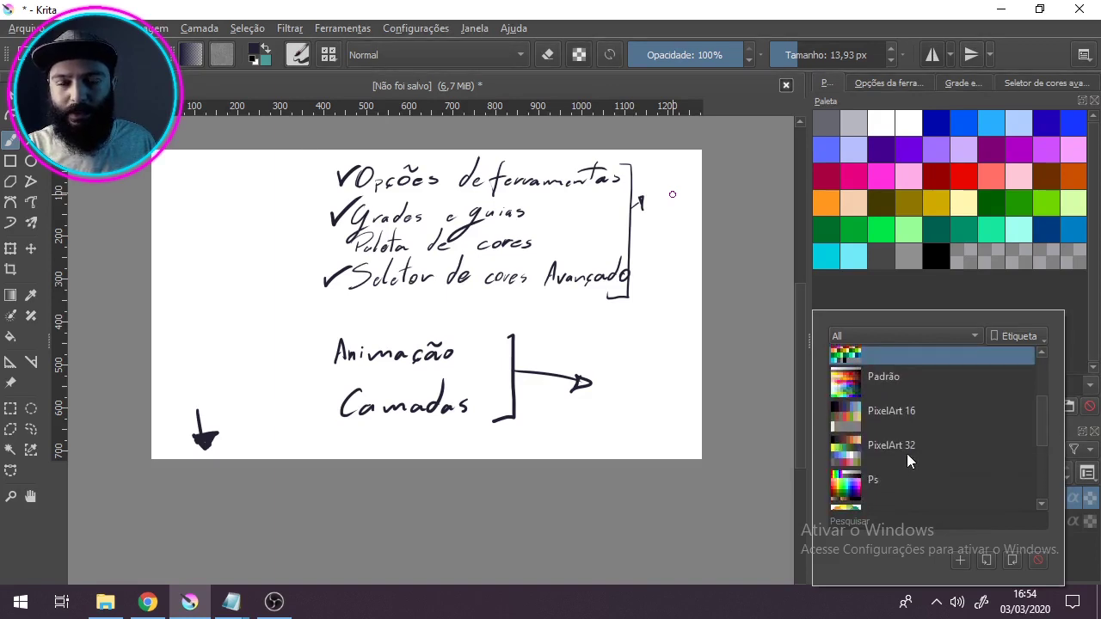
{"action": "left_click", "coordinate": [861, 439]}
{"action": "left_click", "coordinate": [860, 408]}
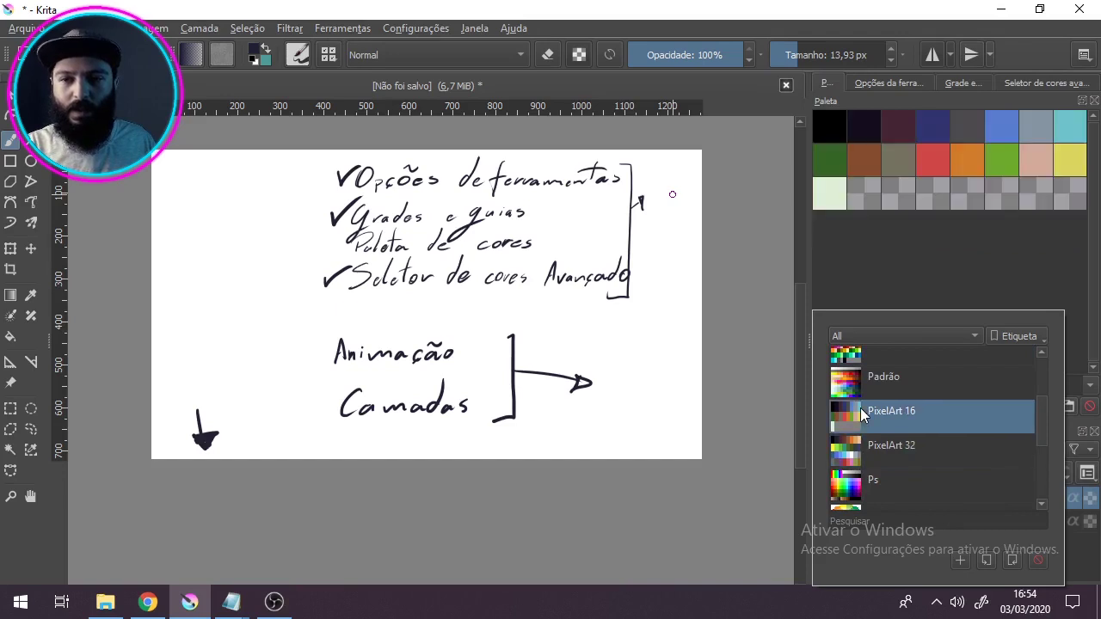
{"action": "left_click", "coordinate": [870, 451]}
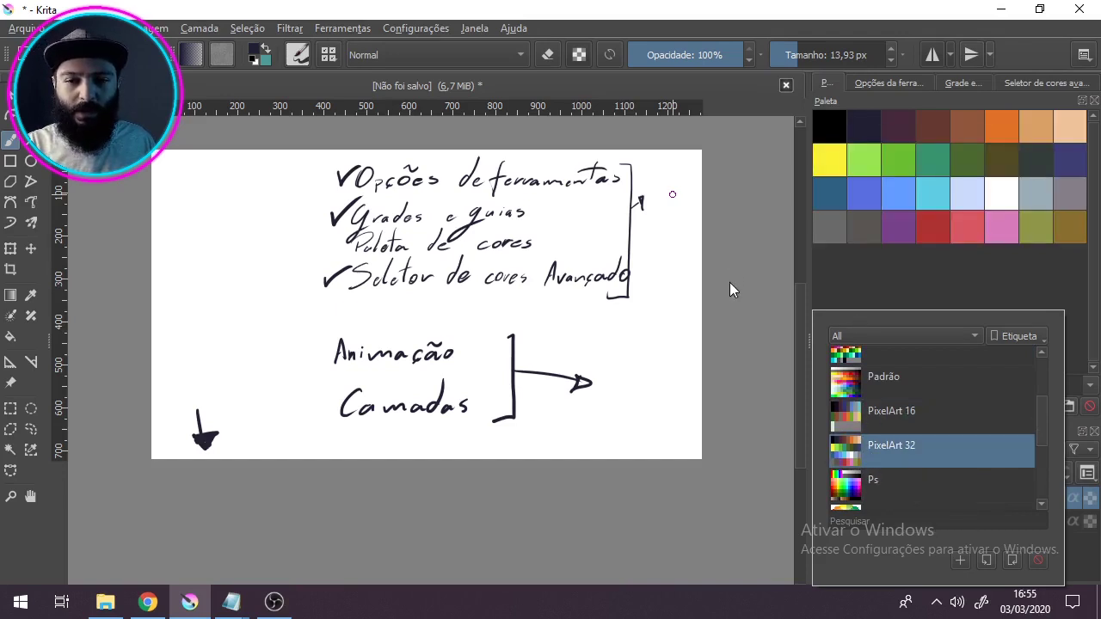
{"action": "left_click", "coordinate": [760, 308]}
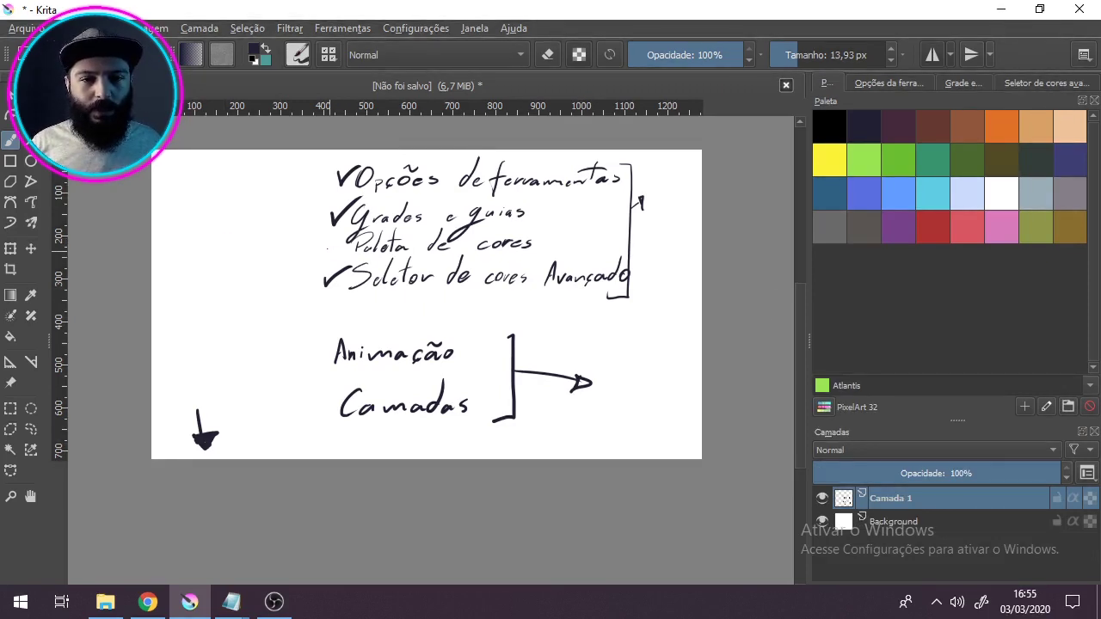
Tick off the palette and Camadas entries in the handwritten list and draw a dividing line beneath the first four entries.
{"action": "left_click_drag", "start_coordinate": [327, 249], "coordinate": [351, 236]}
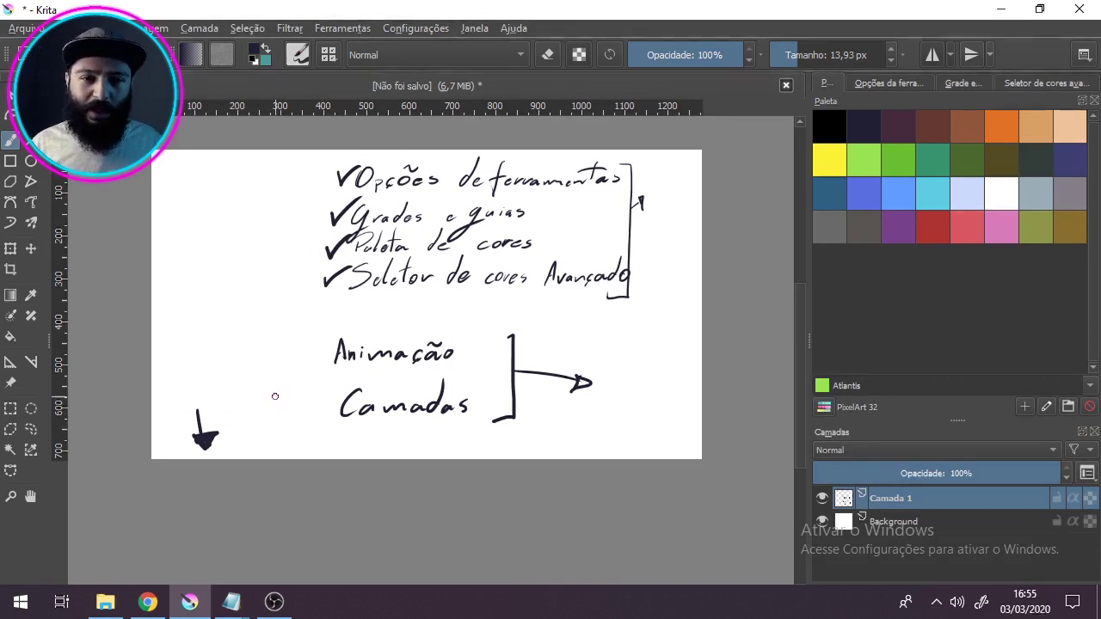
{"action": "left_click_drag", "start_coordinate": [319, 302], "coordinate": [642, 307]}
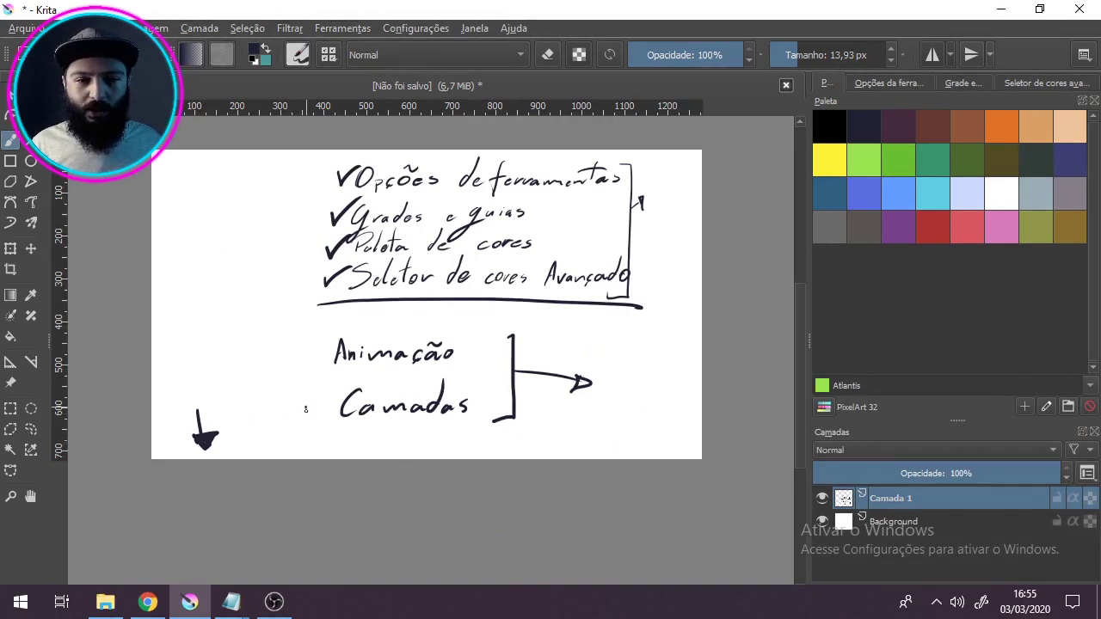
{"action": "left_click_drag", "start_coordinate": [305, 409], "coordinate": [331, 398]}
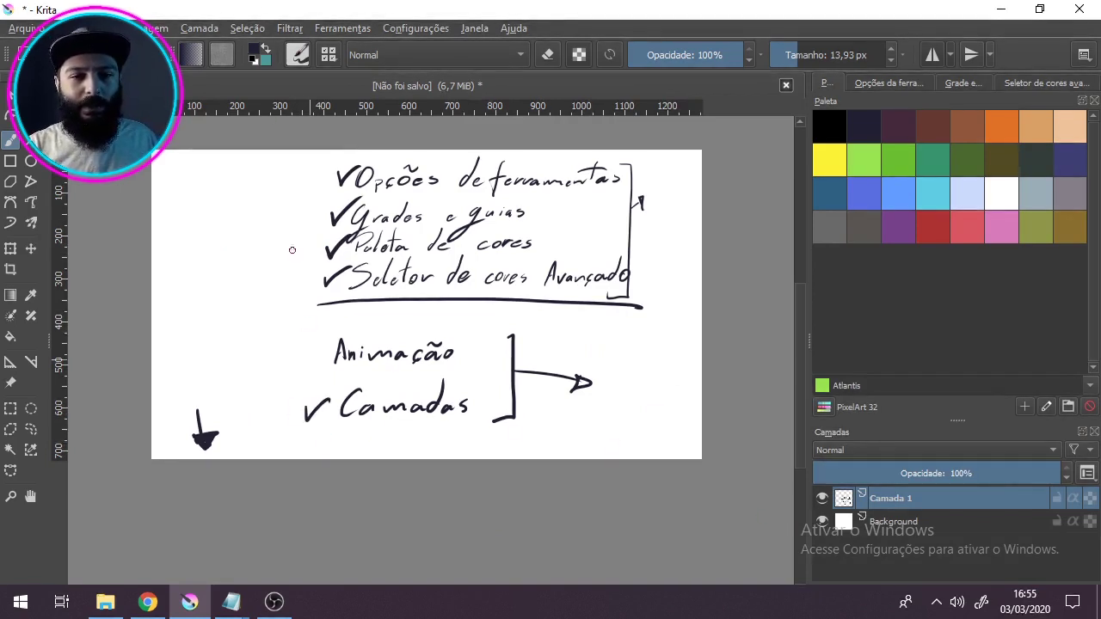
Show the Animação (animation) docker.
{"action": "left_click", "coordinate": [411, 28]}
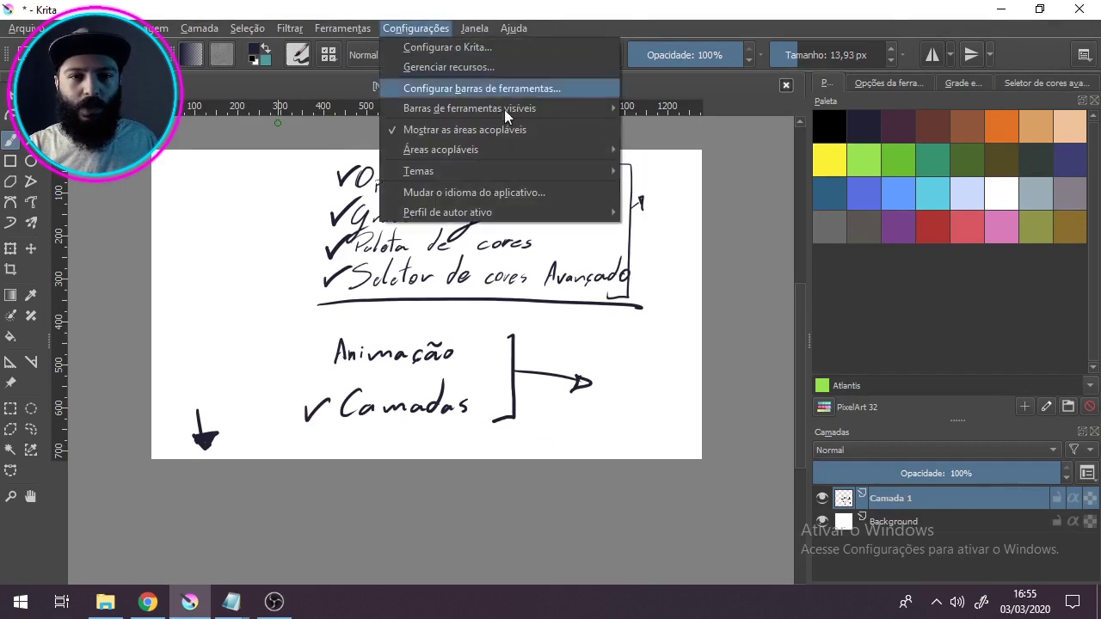
{"action": "mouse_move", "coordinate": [577, 157]}
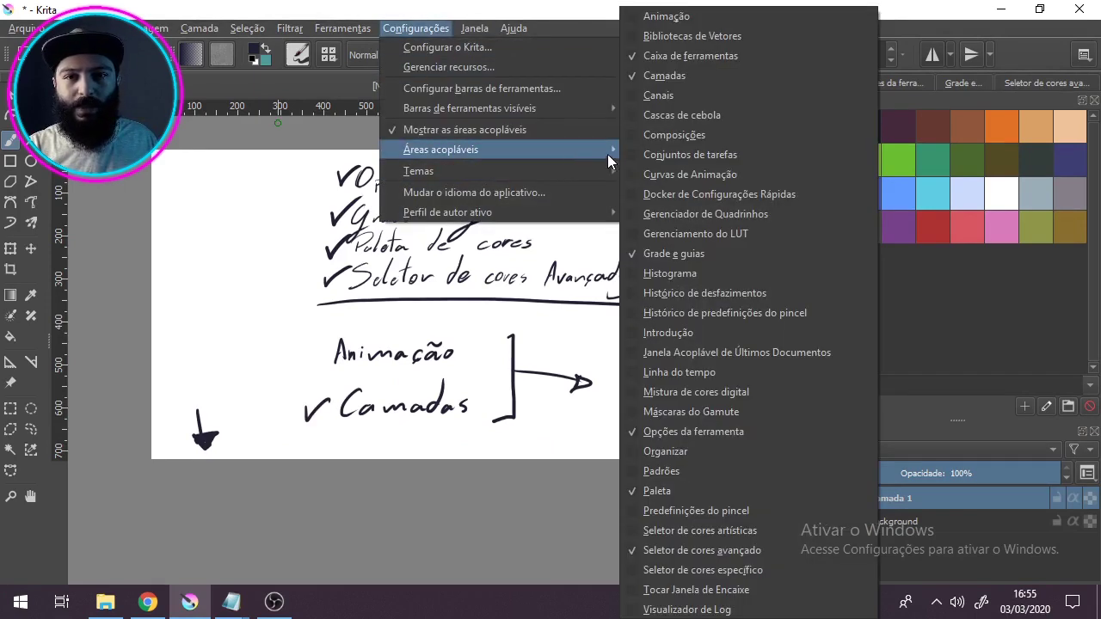
{"action": "left_click", "coordinate": [666, 16]}
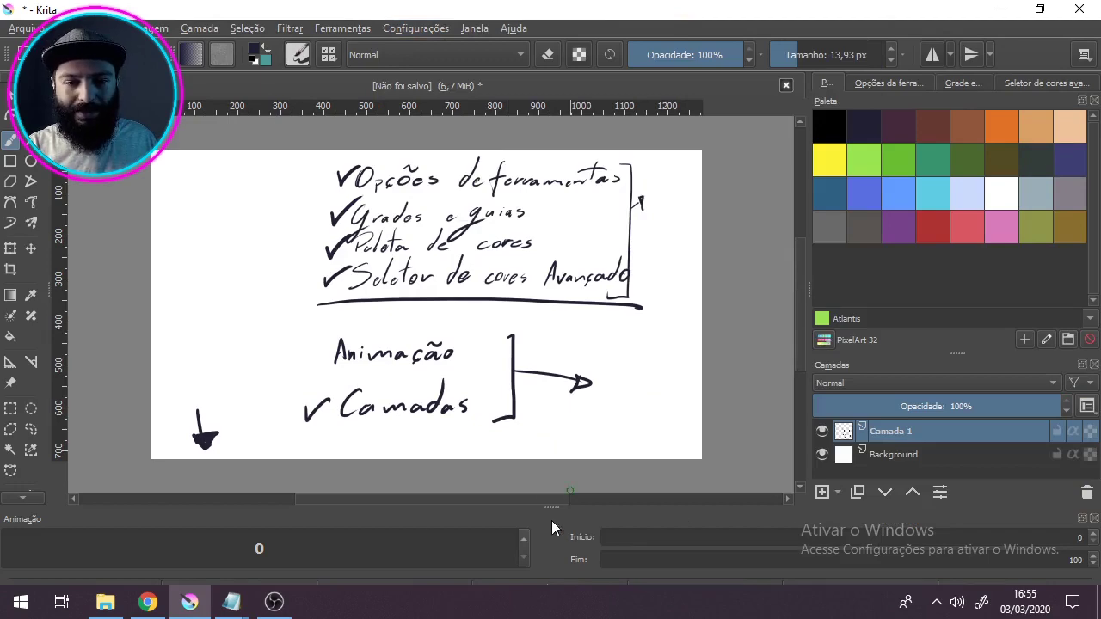
Group the Animação docker with the Camadas docker, enlarge the group, and leave Animação active after checking Camadas.
{"action": "left_click_drag", "start_coordinate": [551, 520], "coordinate": [515, 337]}
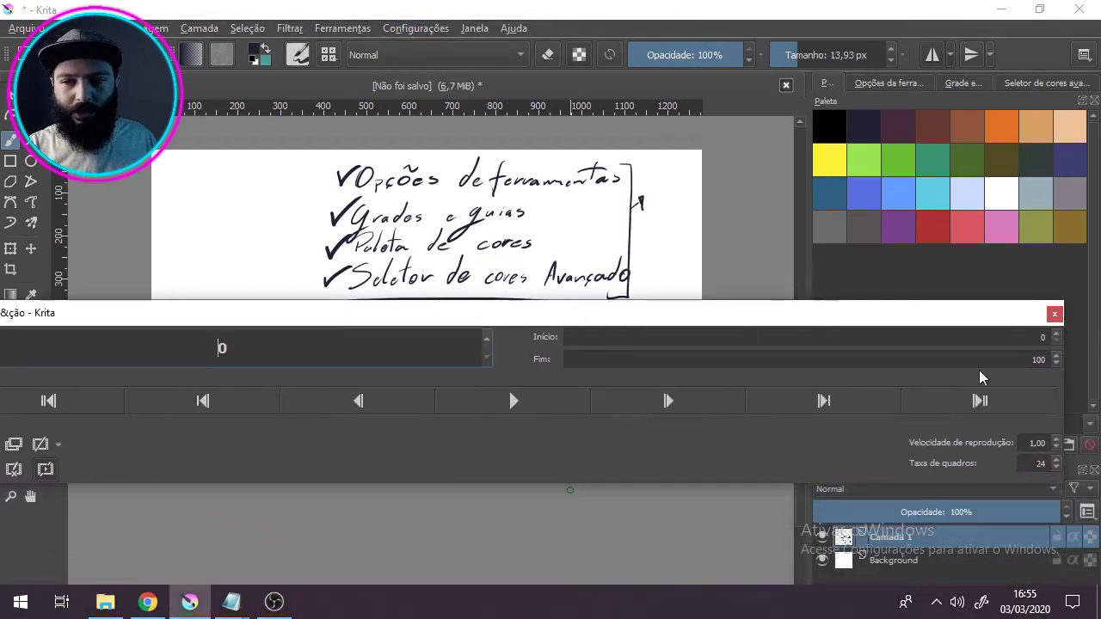
{"action": "left_click_drag", "start_coordinate": [1063, 374], "coordinate": [319, 370]}
{"action": "left_click_drag", "start_coordinate": [187, 323], "coordinate": [1004, 526]}
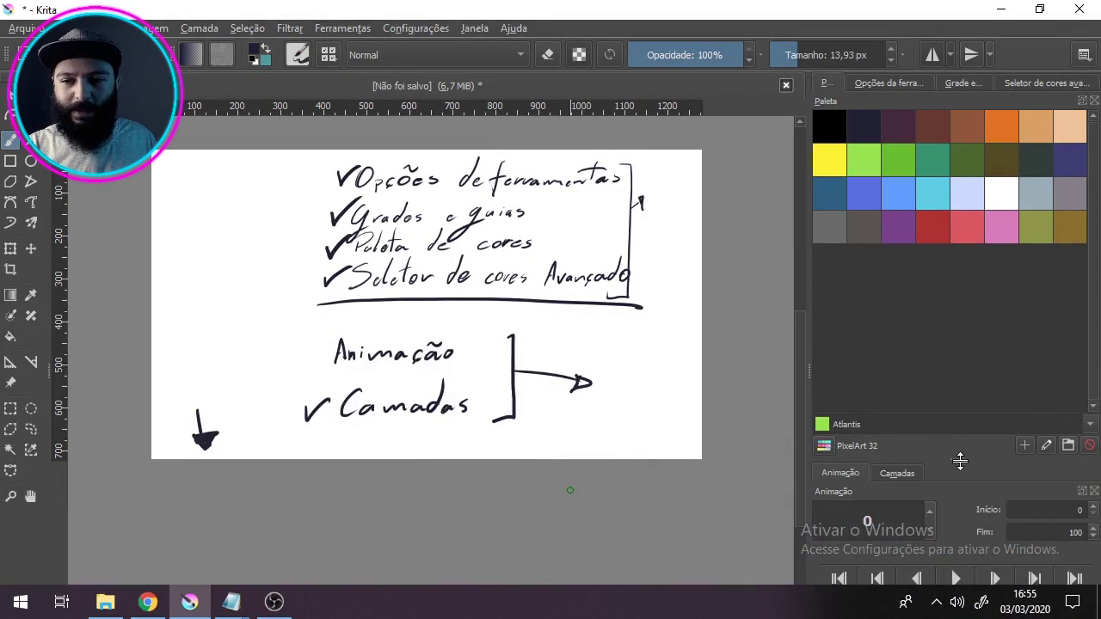
{"action": "left_click_drag", "start_coordinate": [960, 462], "coordinate": [954, 354]}
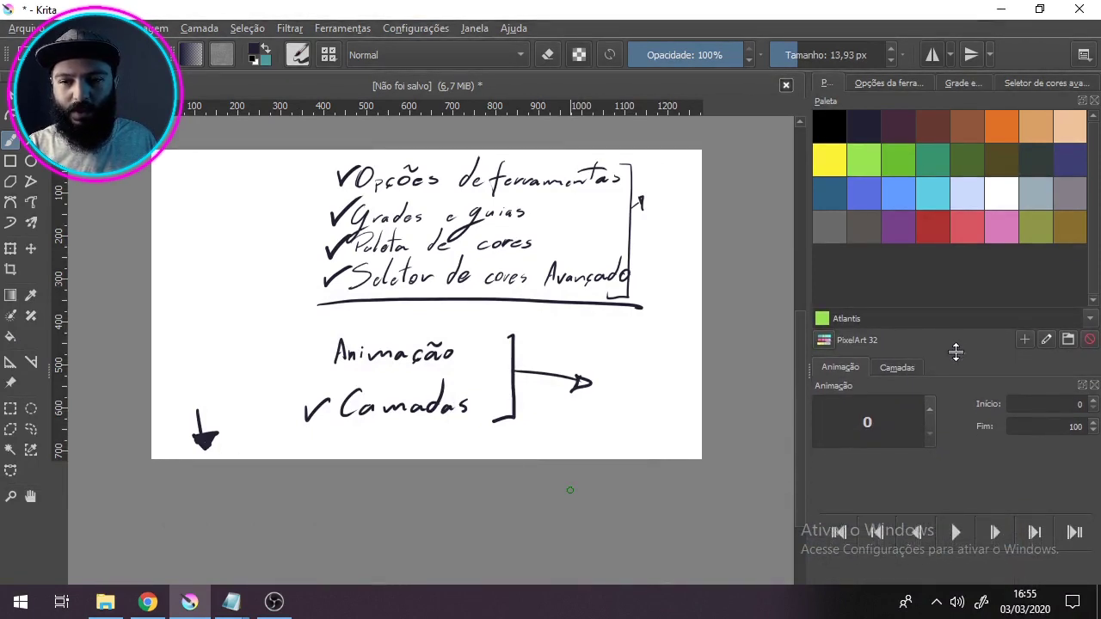
{"action": "left_click", "coordinate": [886, 368]}
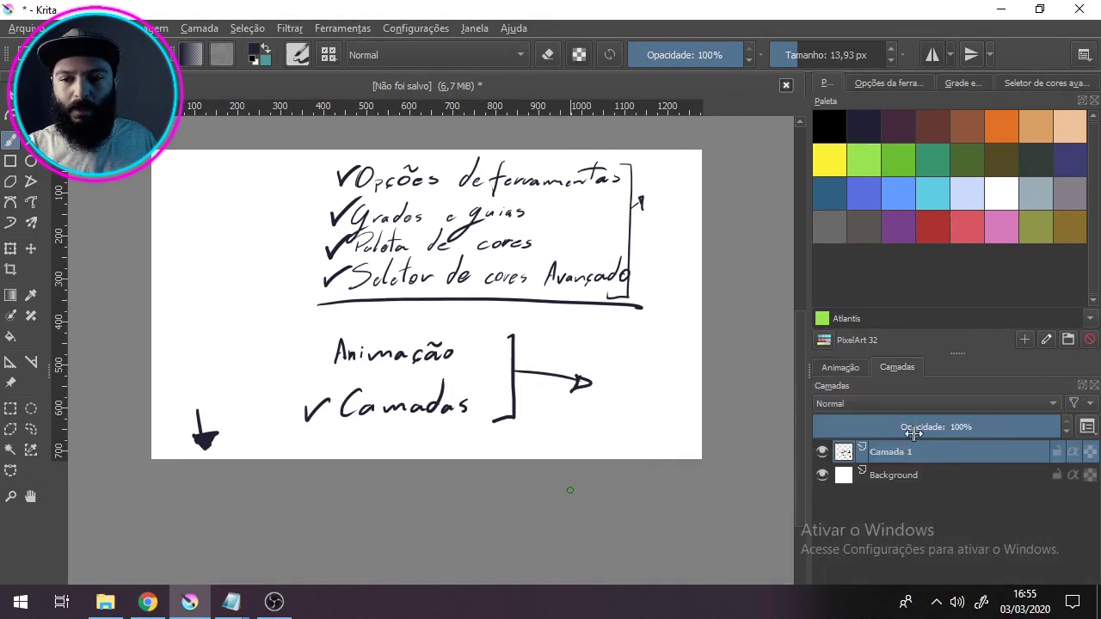
{"action": "left_click", "coordinate": [899, 368]}
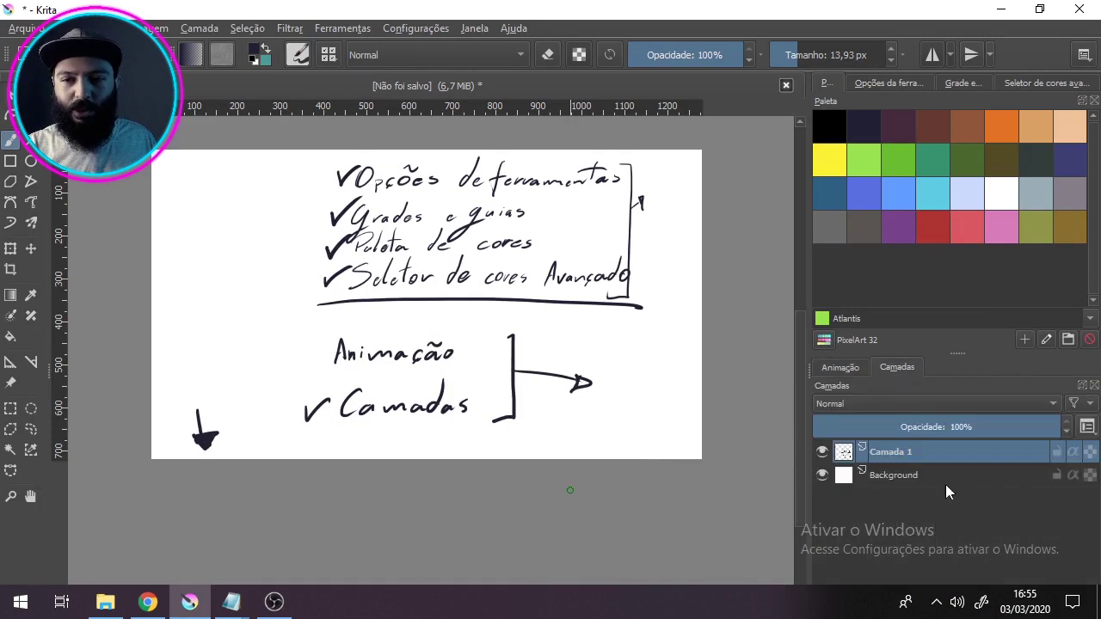
{"action": "left_click", "coordinate": [836, 368]}
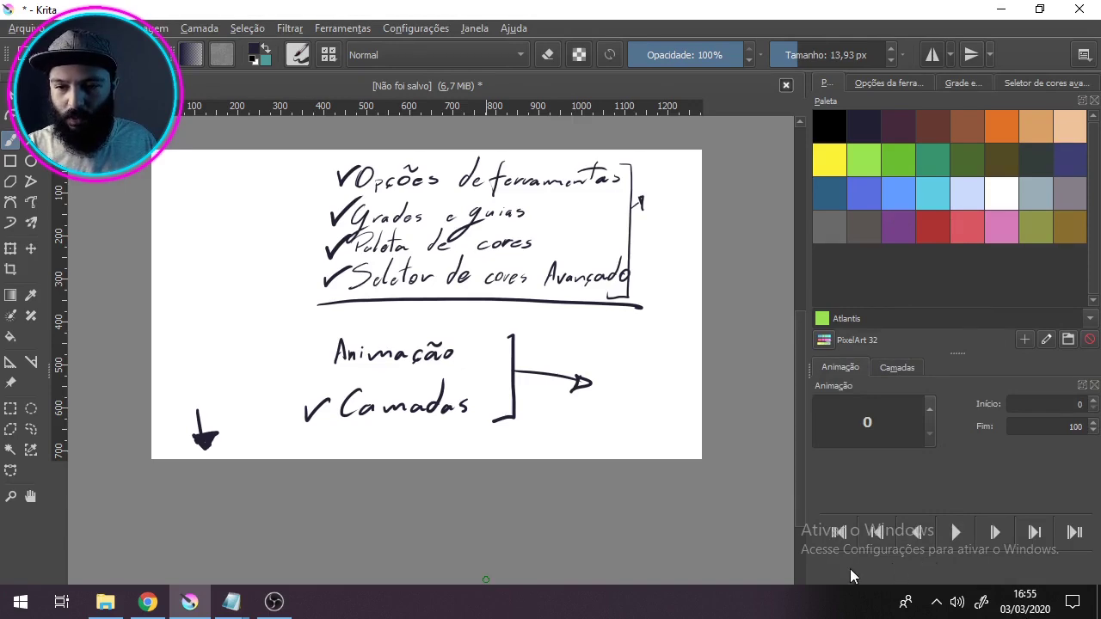
Refresh the docker layout by restoring and re-maximizing the window, and tick off Animação in the handwritten list.
{"action": "left_click", "coordinate": [1039, 9]}
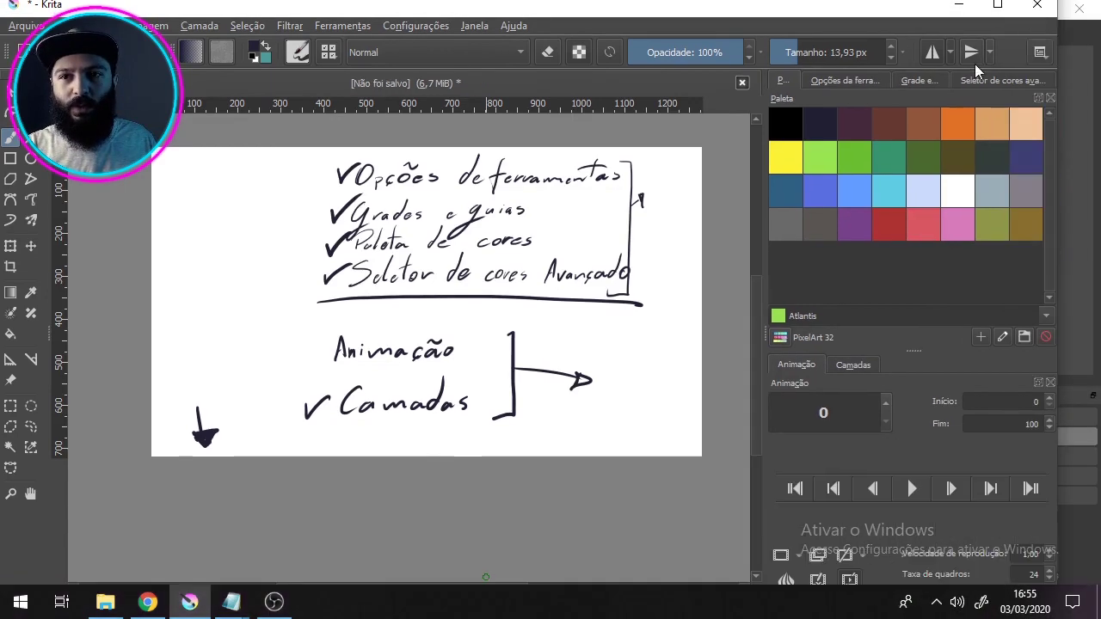
{"action": "left_click", "coordinate": [998, 6]}
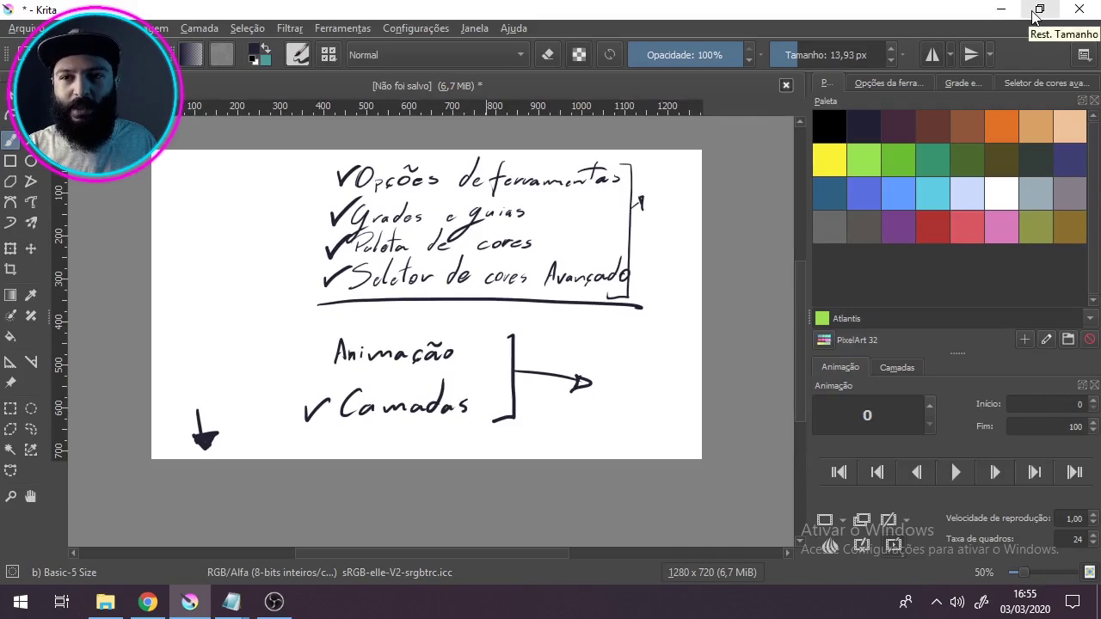
{"action": "left_click", "coordinate": [1031, 12]}
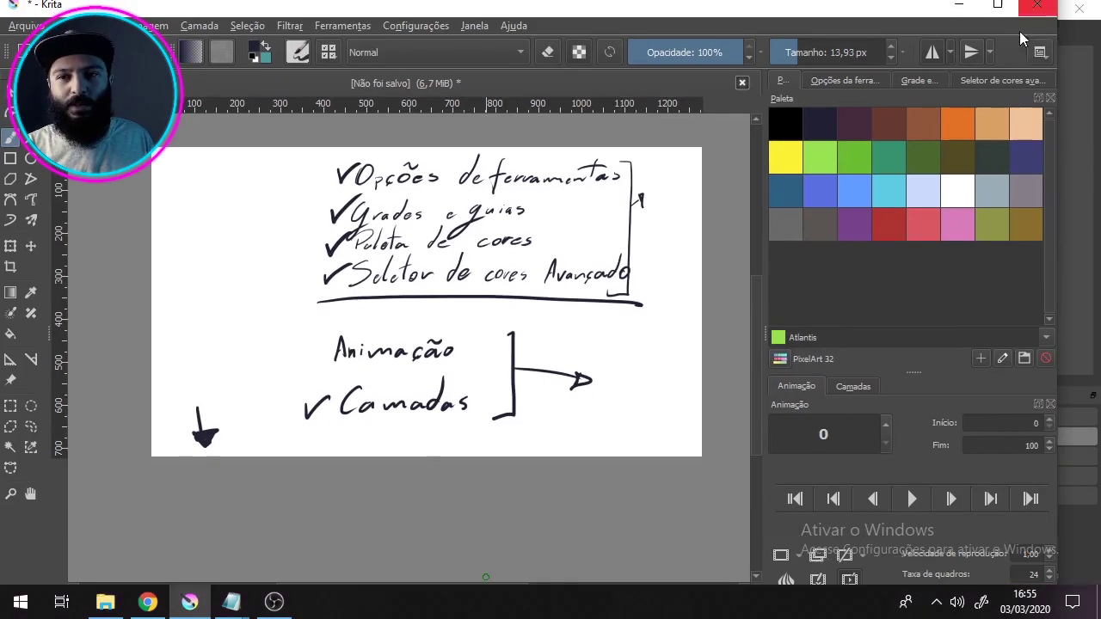
{"action": "left_click", "coordinate": [1005, 7]}
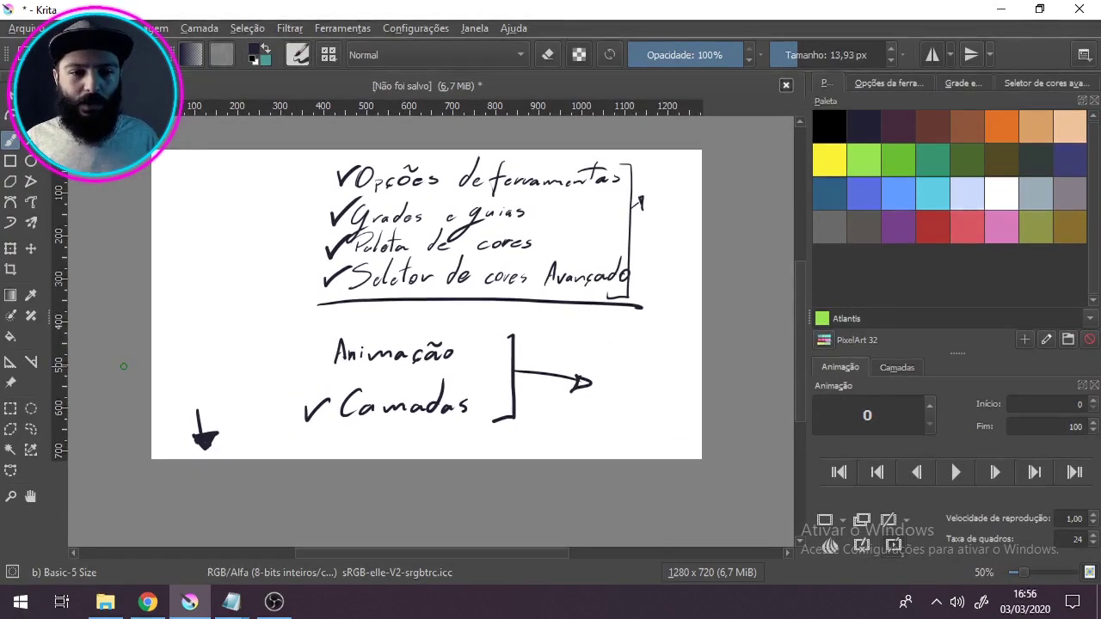
{"action": "left_click_drag", "start_coordinate": [301, 353], "coordinate": [326, 346]}
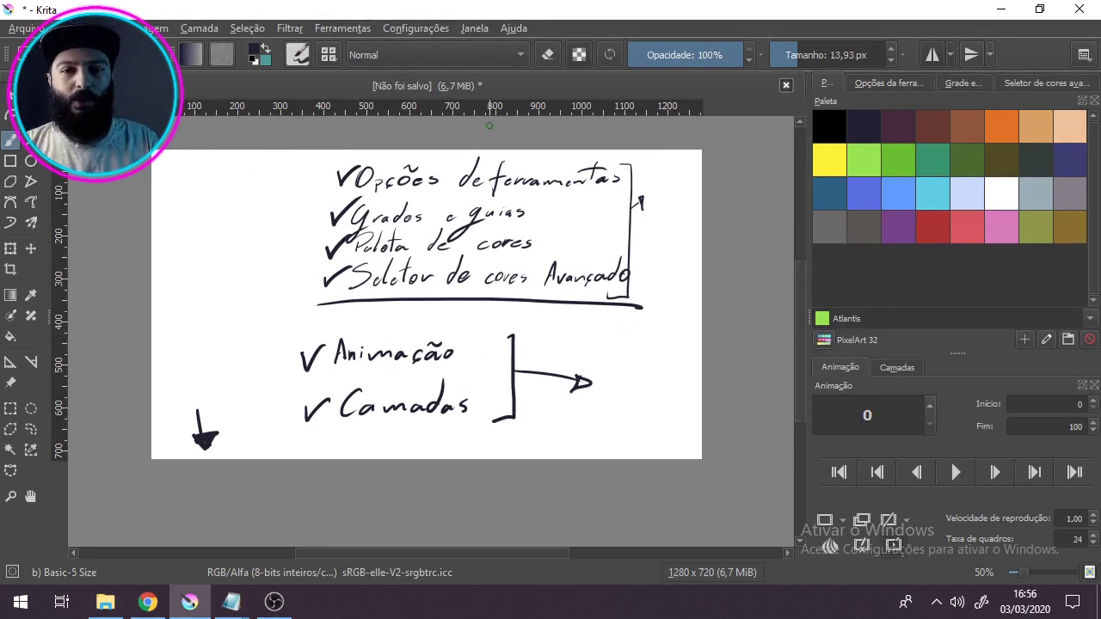
Show the Linha do tempo (timeline) docker and refresh the layout by restoring and re-maximizing the window.
{"action": "left_click", "coordinate": [408, 31]}
{"action": "mouse_move", "coordinate": [523, 147]}
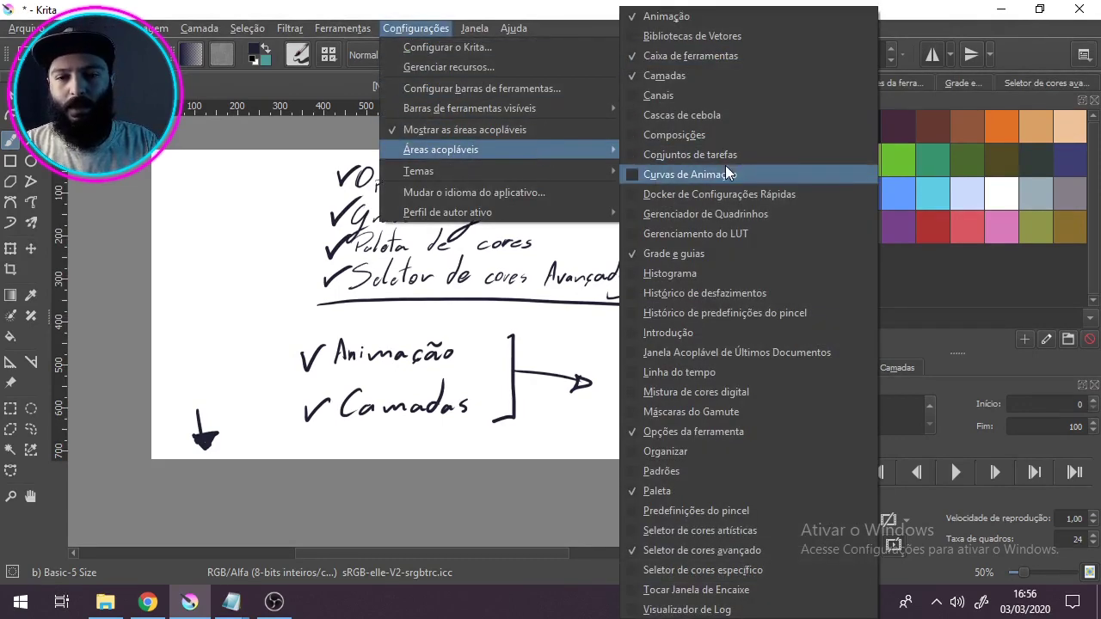
{"action": "left_click", "coordinate": [692, 373]}
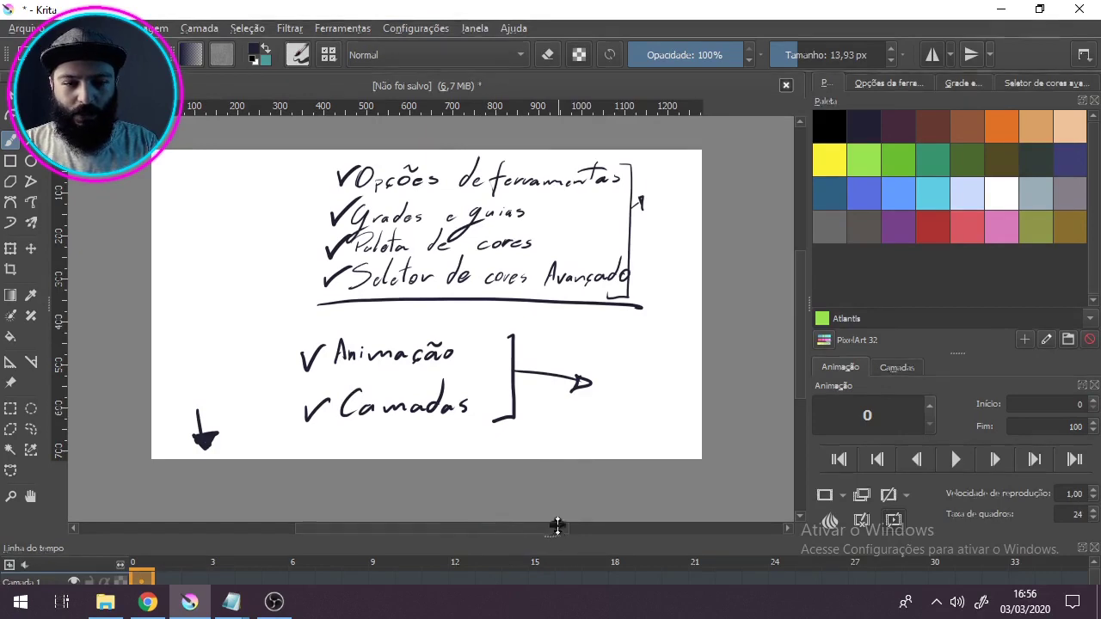
{"action": "left_click", "coordinate": [1046, 11]}
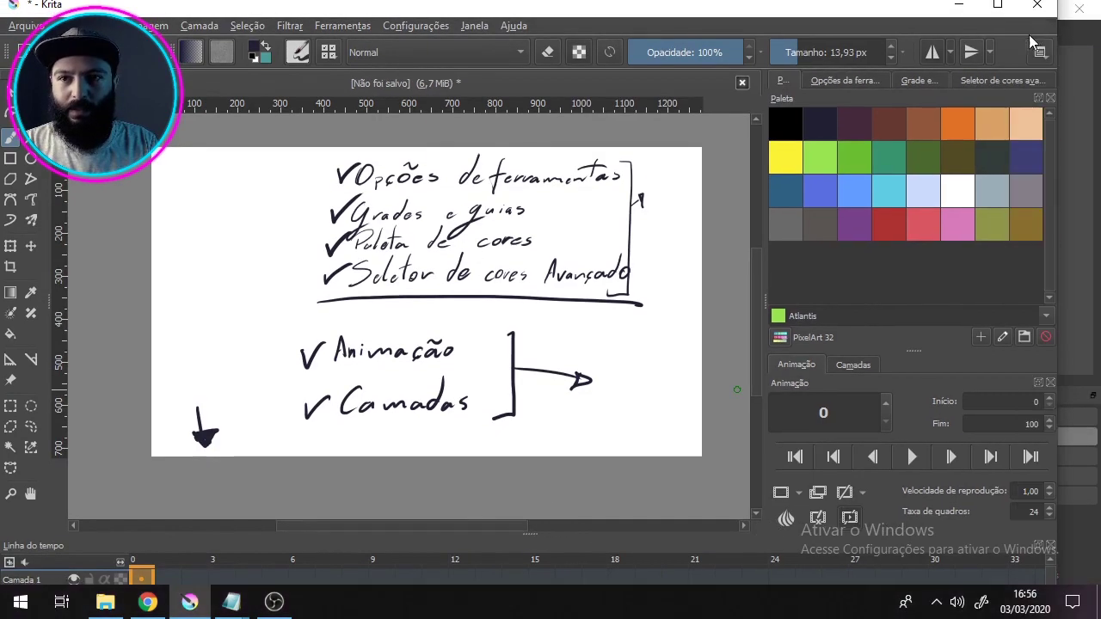
{"action": "left_click", "coordinate": [997, 10]}
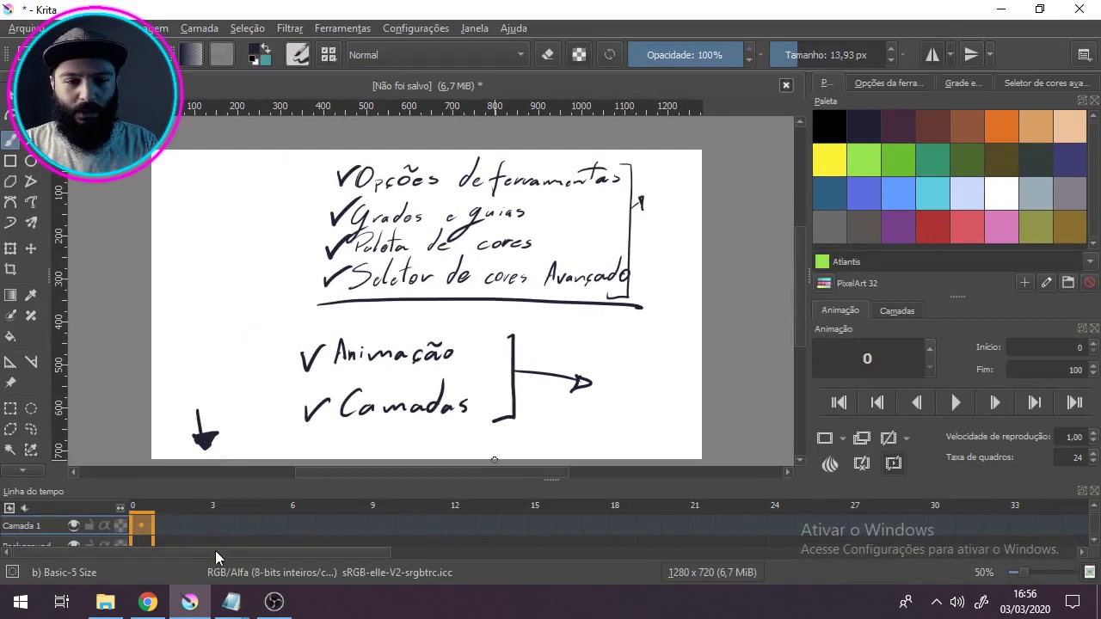
Scroll through the timeline's frames and try to make the docked timeline taller.
{"action": "left_click_drag", "start_coordinate": [215, 550], "coordinate": [258, 553]}
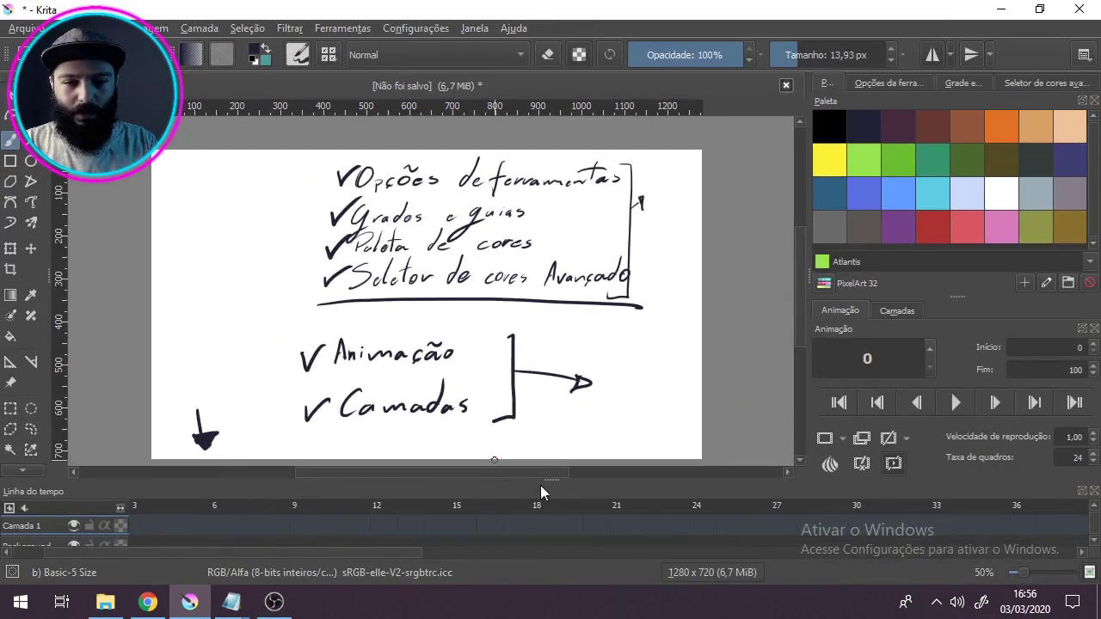
{"action": "left_click_drag", "start_coordinate": [548, 482], "coordinate": [579, 336]}
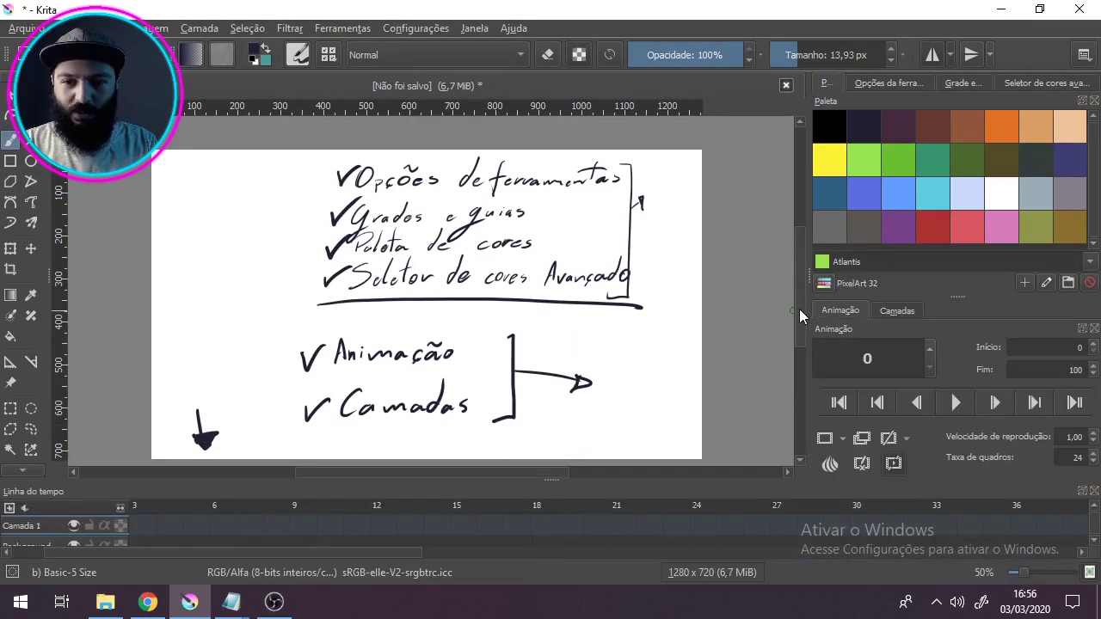
{"action": "mouse_move", "coordinate": [800, 310]}
{"action": "left_mouse_down"}
{"action": "mouse_move", "coordinate": [797, 349]}
{"action": "mouse_move", "coordinate": [794, 305]}
{"action": "mouse_move", "coordinate": [796, 316]}
{"action": "left_mouse_up"}
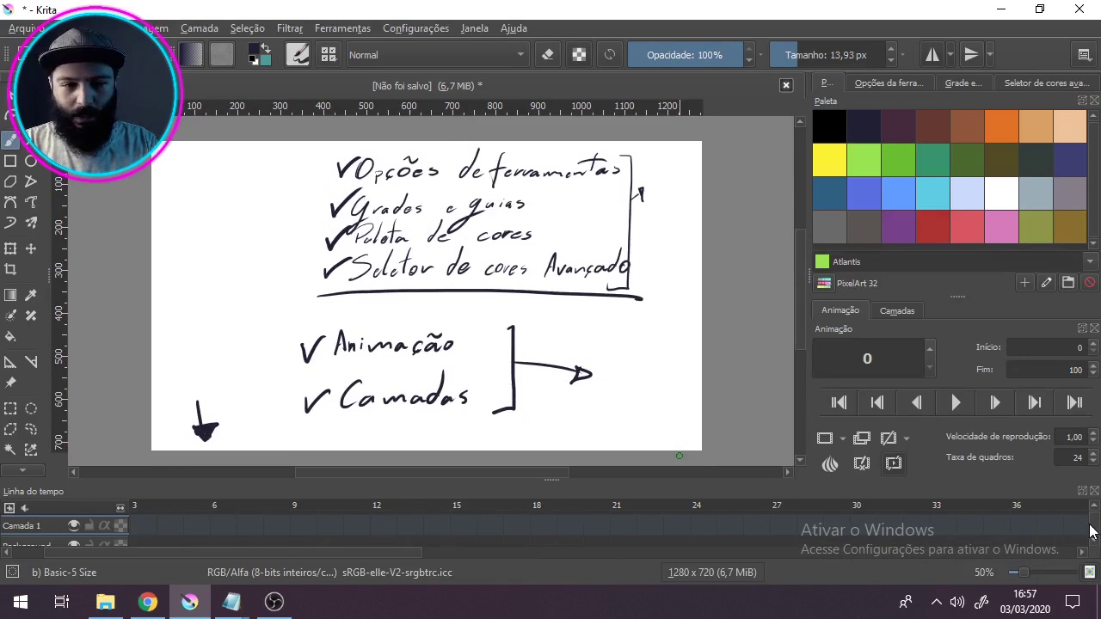
{"action": "left_click_drag", "start_coordinate": [89, 549], "coordinate": [229, 559]}
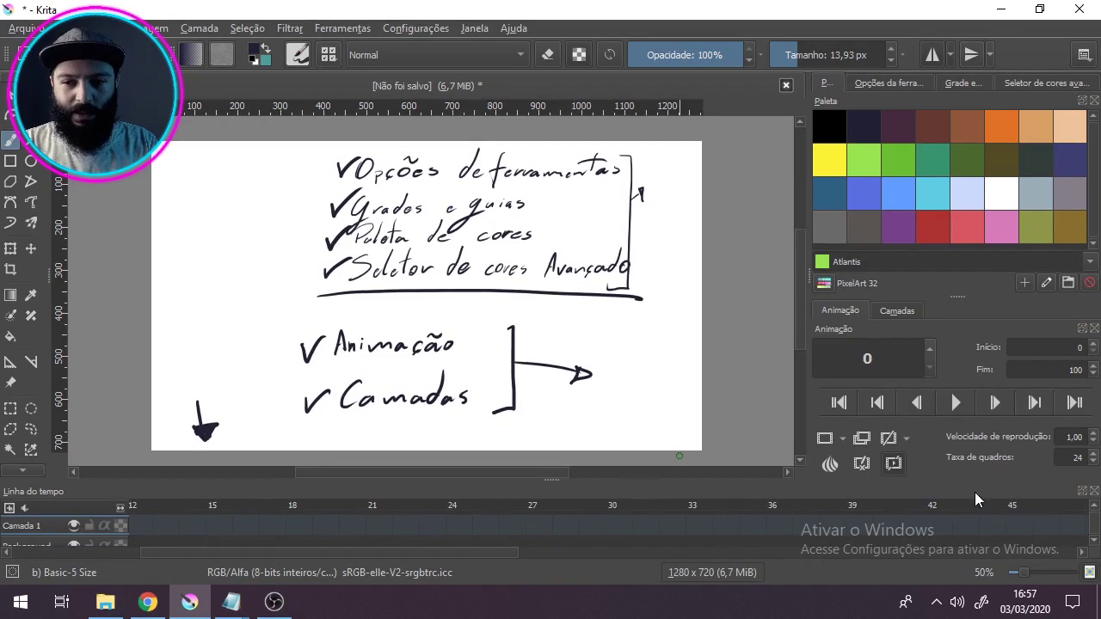
Undock the Linha do tempo docker into a floating window, narrow it, make it slightly taller, and place it over the canvas.
{"action": "left_click_drag", "start_coordinate": [974, 491], "coordinate": [666, 288]}
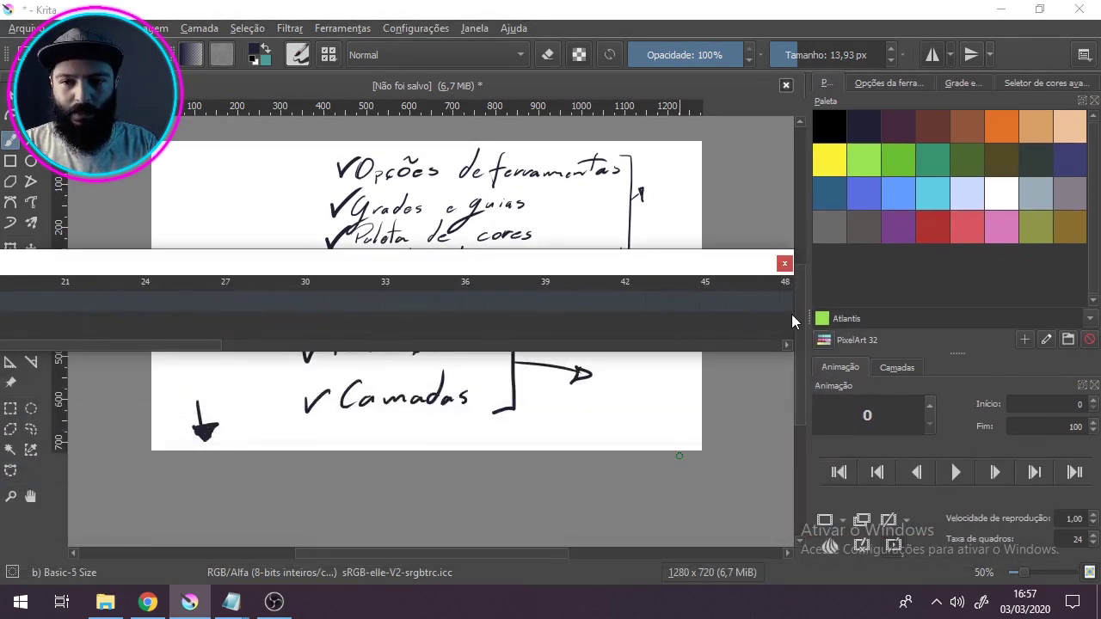
{"action": "left_click_drag", "start_coordinate": [793, 321], "coordinate": [338, 321]}
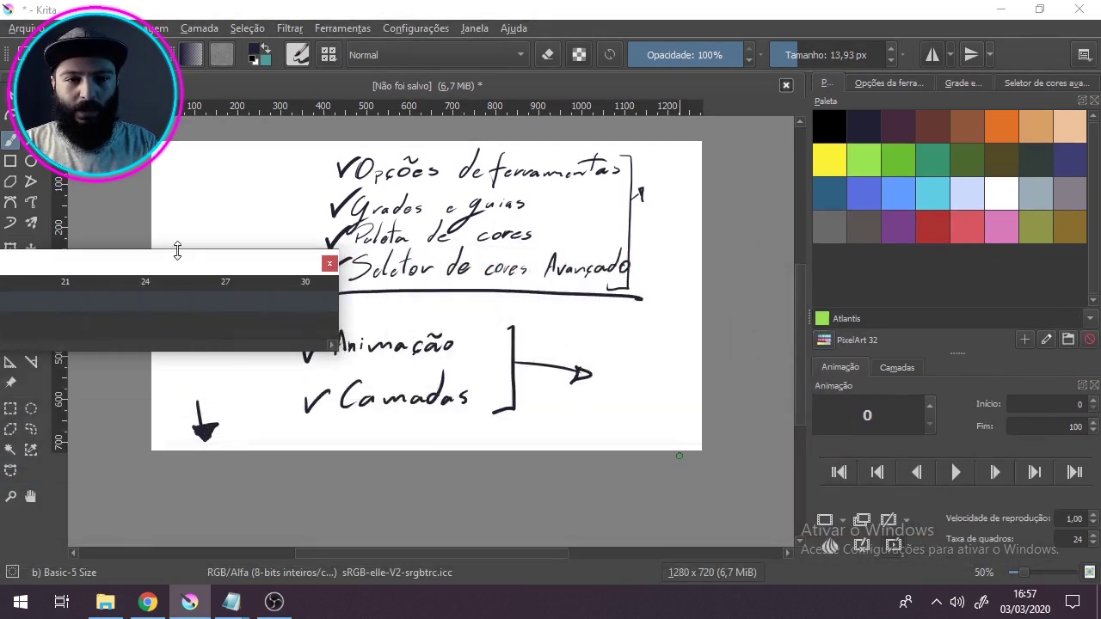
{"action": "left_click_drag", "start_coordinate": [180, 269], "coordinate": [547, 187]}
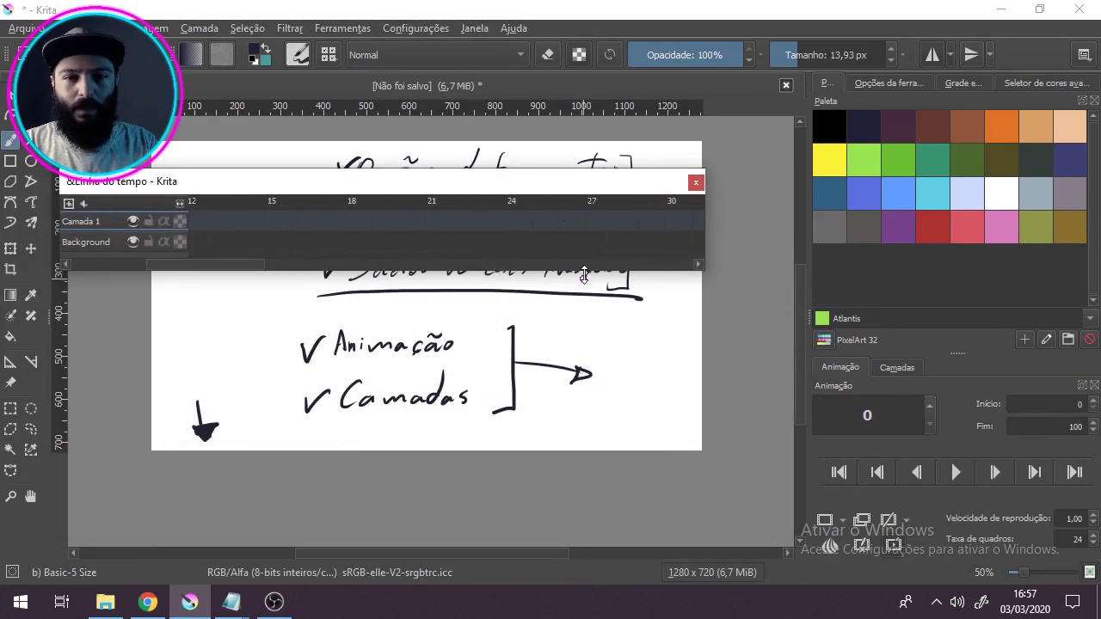
{"action": "left_click_drag", "start_coordinate": [584, 274], "coordinate": [589, 326]}
{"action": "left_click_drag", "start_coordinate": [554, 180], "coordinate": [648, 274]}
{"action": "left_click", "coordinate": [1040, 10]}
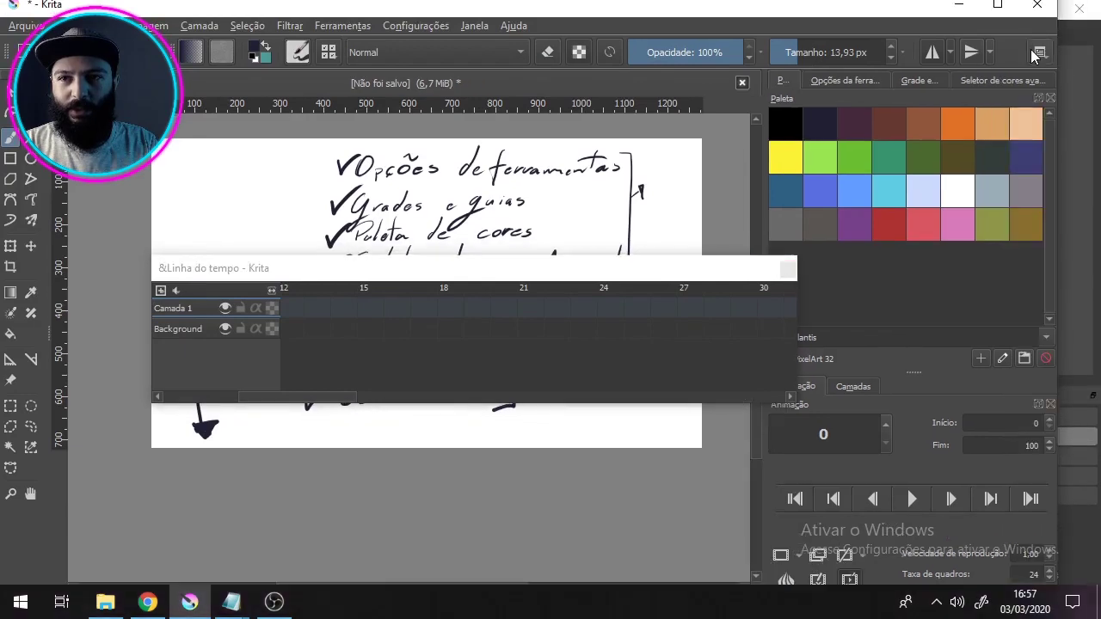
{"action": "left_click", "coordinate": [997, 6]}
Reposition the floating timeline and try it at a wide and a much narrower width.
{"action": "left_click_drag", "start_coordinate": [631, 276], "coordinate": [526, 462]}
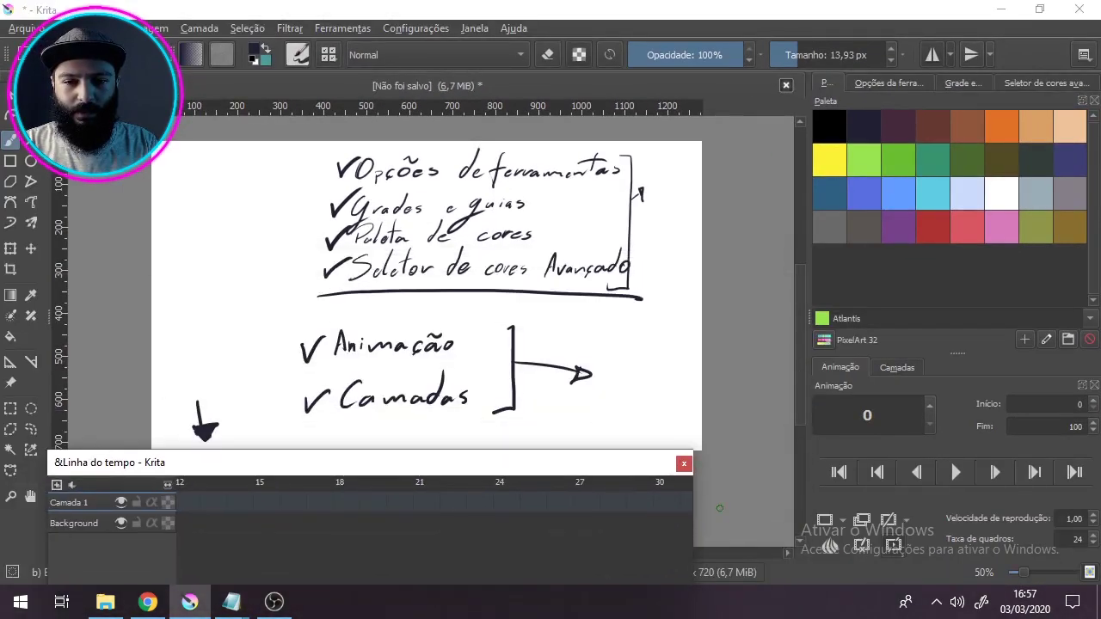
{"action": "left_click_drag", "start_coordinate": [695, 507], "coordinate": [1044, 495]}
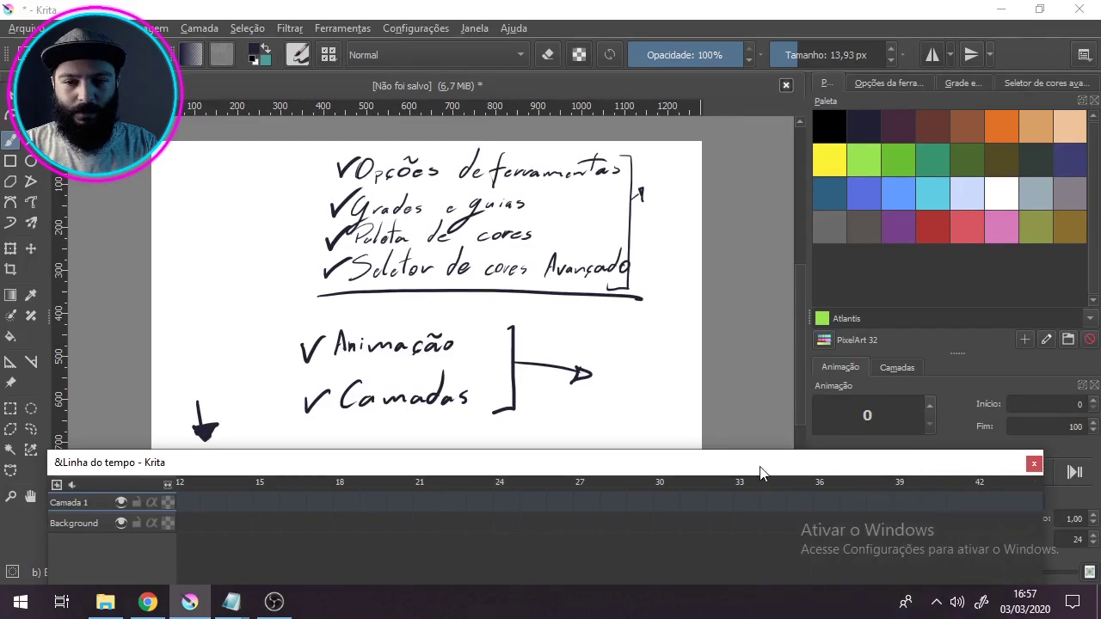
{"action": "left_click_drag", "start_coordinate": [760, 471], "coordinate": [792, 260]}
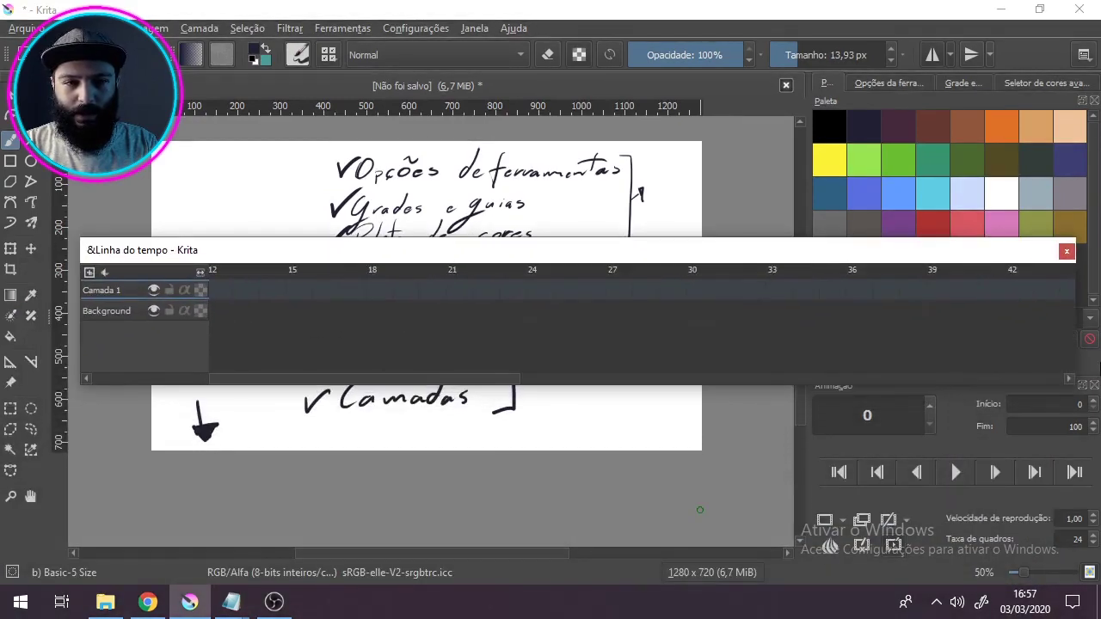
{"action": "left_click_drag", "start_coordinate": [1075, 353], "coordinate": [683, 364]}
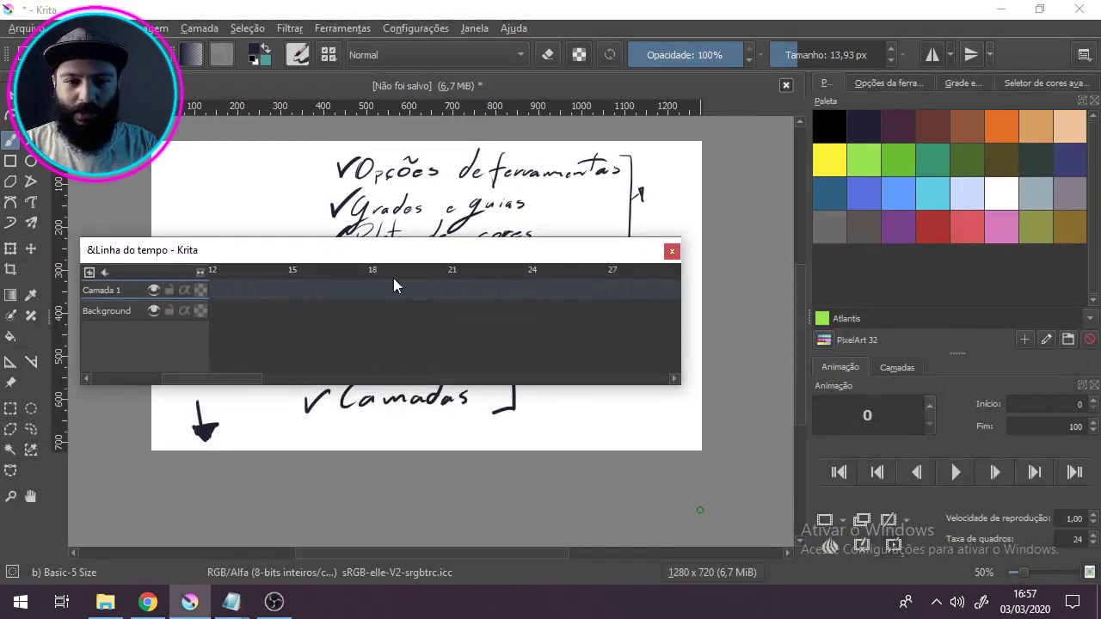
{"action": "mouse_move", "coordinate": [396, 256]}
{"action": "left_mouse_down"}
{"action": "mouse_move", "coordinate": [639, 340]}
{"action": "mouse_move", "coordinate": [995, 508]}
{"action": "mouse_move", "coordinate": [941, 162]}
{"action": "mouse_move", "coordinate": [941, 504]}
{"action": "mouse_move", "coordinate": [916, 602]}
{"action": "mouse_move", "coordinate": [363, 562]}
{"action": "mouse_move", "coordinate": [12, 307]}
{"action": "mouse_move", "coordinate": [12, 289]}
{"action": "mouse_move", "coordinate": [600, 381]}
{"action": "mouse_move", "coordinate": [590, 74]}
{"action": "mouse_move", "coordinate": [605, 43]}
{"action": "mouse_move", "coordinate": [490, 336]}
{"action": "mouse_move", "coordinate": [408, 139]}
{"action": "mouse_move", "coordinate": [402, 148]}
{"action": "mouse_move", "coordinate": [422, 274]}
{"action": "mouse_move", "coordinate": [416, 422]}
{"action": "mouse_move", "coordinate": [404, 416]}
{"action": "left_mouse_up"}
{"action": "left_click_drag", "start_coordinate": [690, 498], "coordinate": [414, 482]}
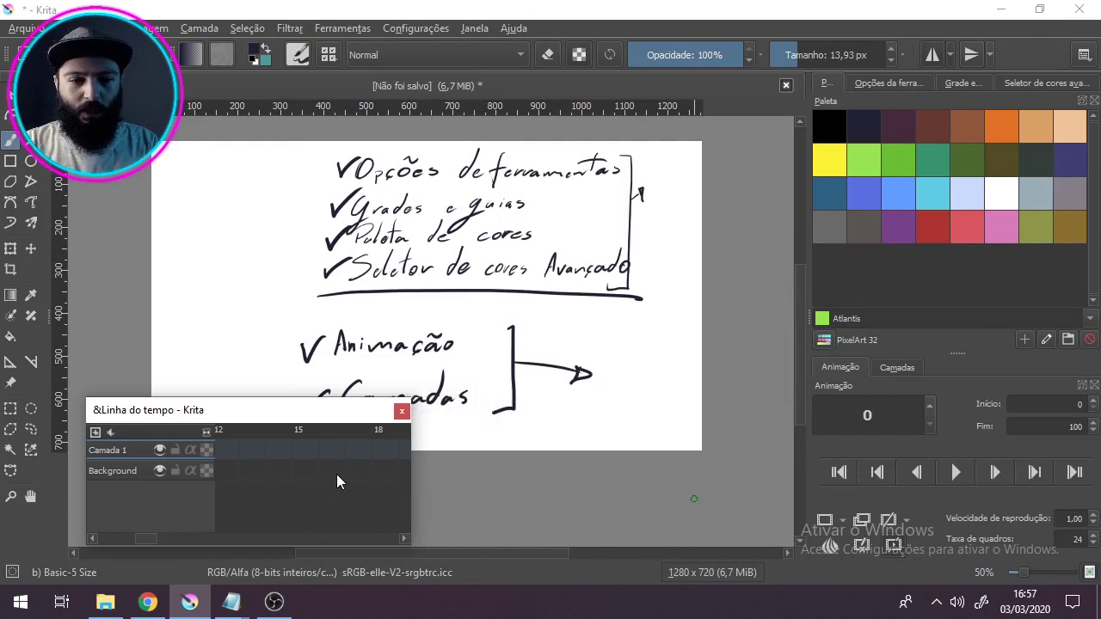
Move the floating timeline to the canvas's upper-left area, narrow it slightly, and scroll it back to frame 0.
{"action": "mouse_move", "coordinate": [299, 420]}
{"action": "left_mouse_down"}
{"action": "mouse_move", "coordinate": [344, 434]}
{"action": "mouse_move", "coordinate": [296, 161]}
{"action": "left_mouse_up"}
{"action": "left_click_drag", "start_coordinate": [408, 234], "coordinate": [370, 229]}
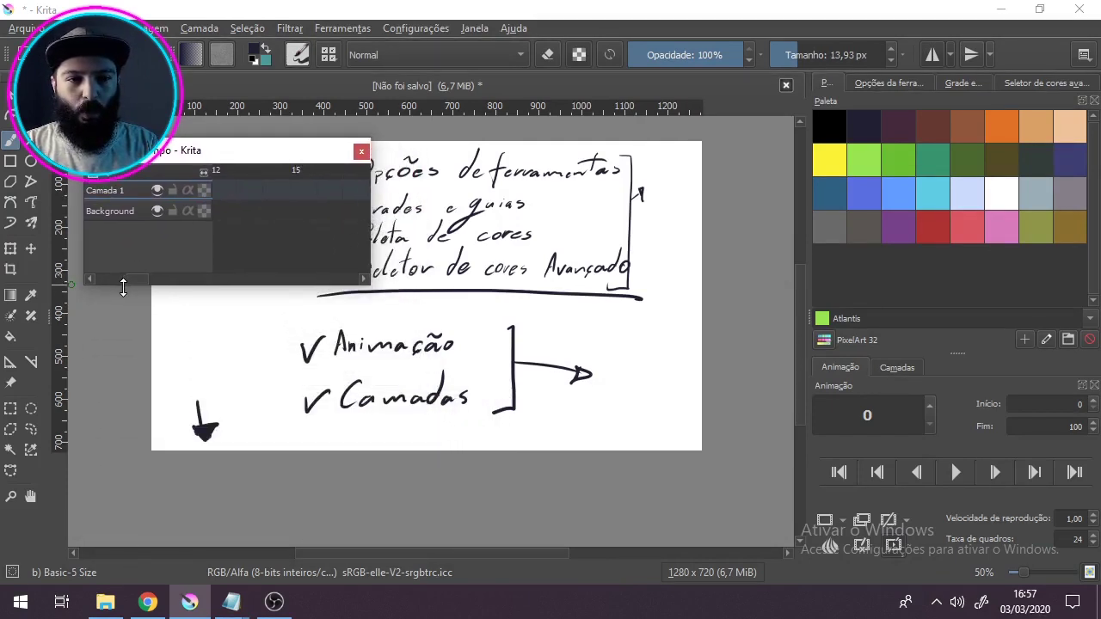
{"action": "left_click_drag", "start_coordinate": [136, 278], "coordinate": [91, 279]}
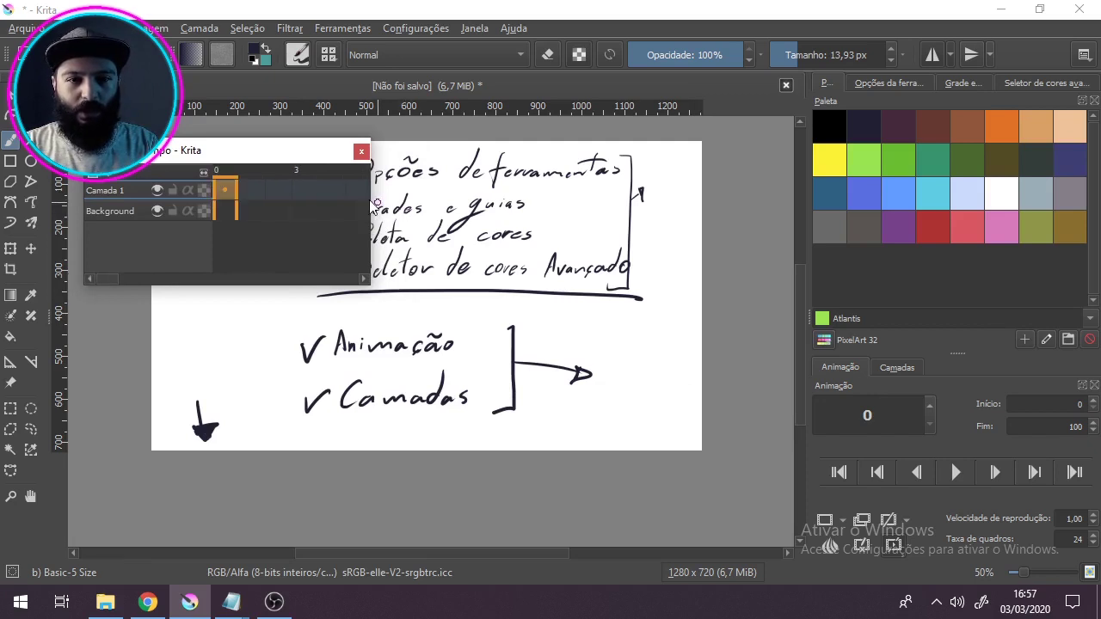
{"action": "left_click_drag", "start_coordinate": [372, 205], "coordinate": [366, 207]}
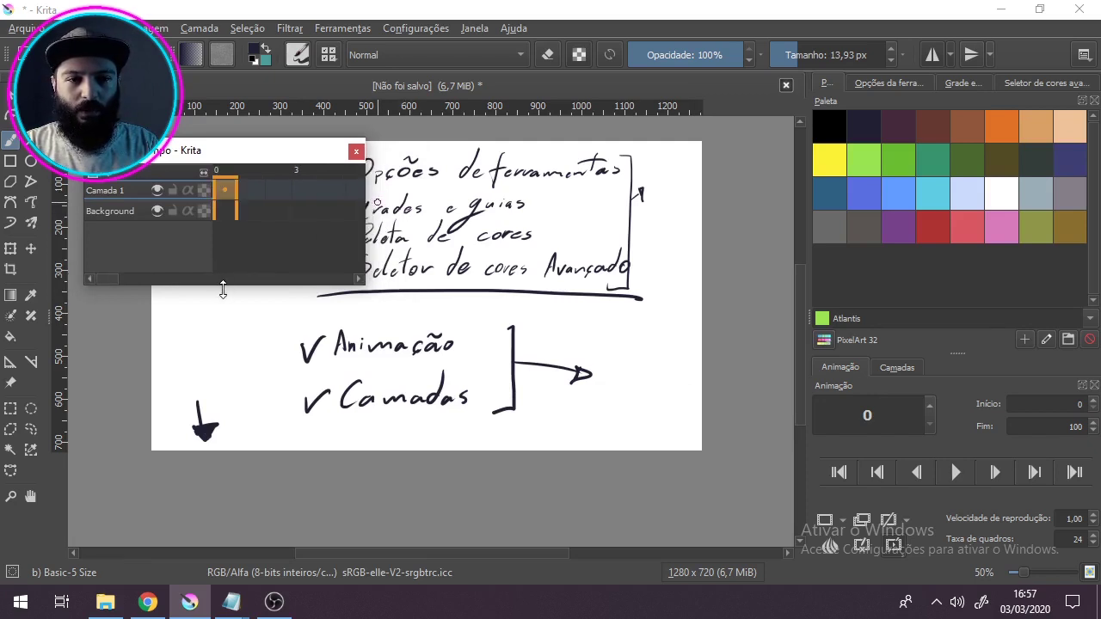
Enlarge the floating timeline window in height and width until it covers most of the canvas.
{"action": "left_click_drag", "start_coordinate": [223, 290], "coordinate": [290, 521]}
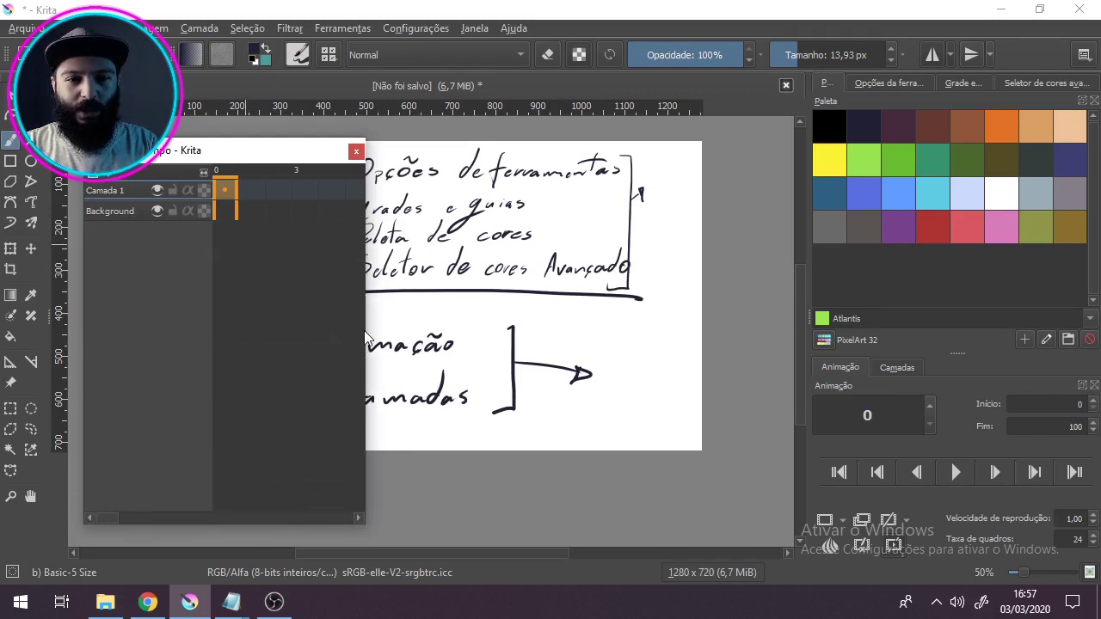
{"action": "left_click_drag", "start_coordinate": [366, 336], "coordinate": [334, 328]}
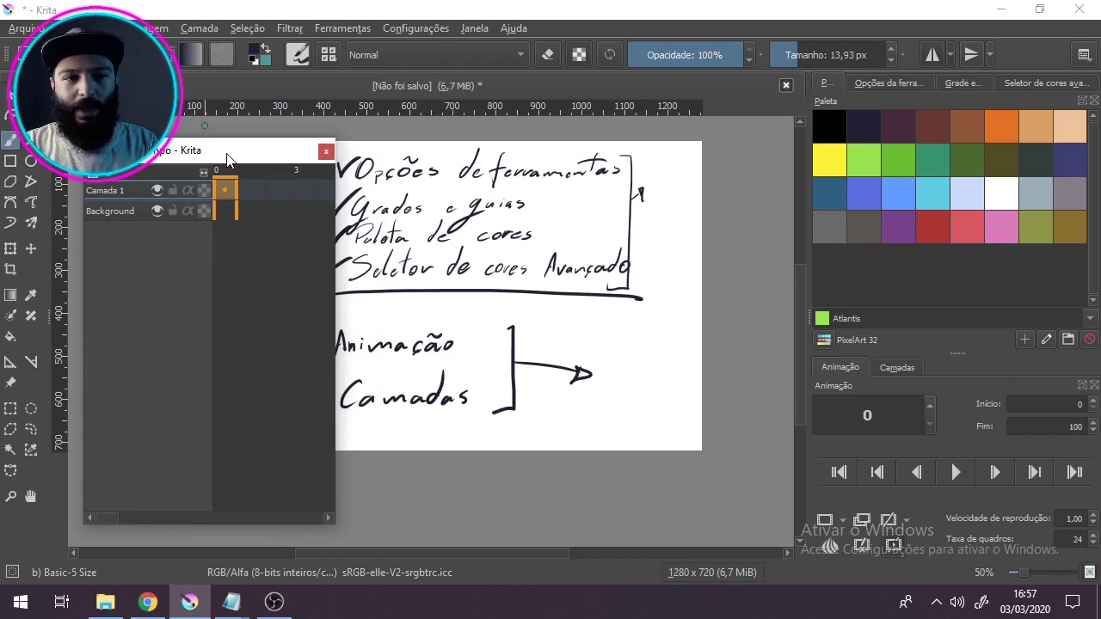
{"action": "mouse_move", "coordinate": [228, 157]}
{"action": "left_mouse_down"}
{"action": "mouse_move", "coordinate": [177, 129]}
{"action": "mouse_move", "coordinate": [222, 159]}
{"action": "mouse_move", "coordinate": [228, 149]}
{"action": "left_mouse_up"}
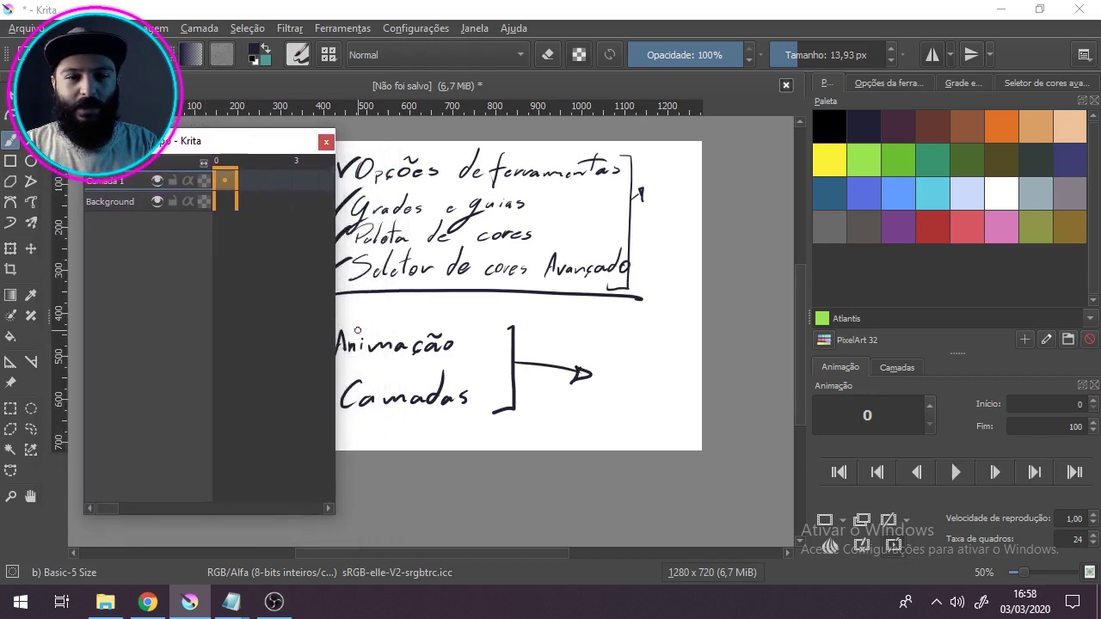
{"action": "left_click_drag", "start_coordinate": [338, 320], "coordinate": [741, 333]}
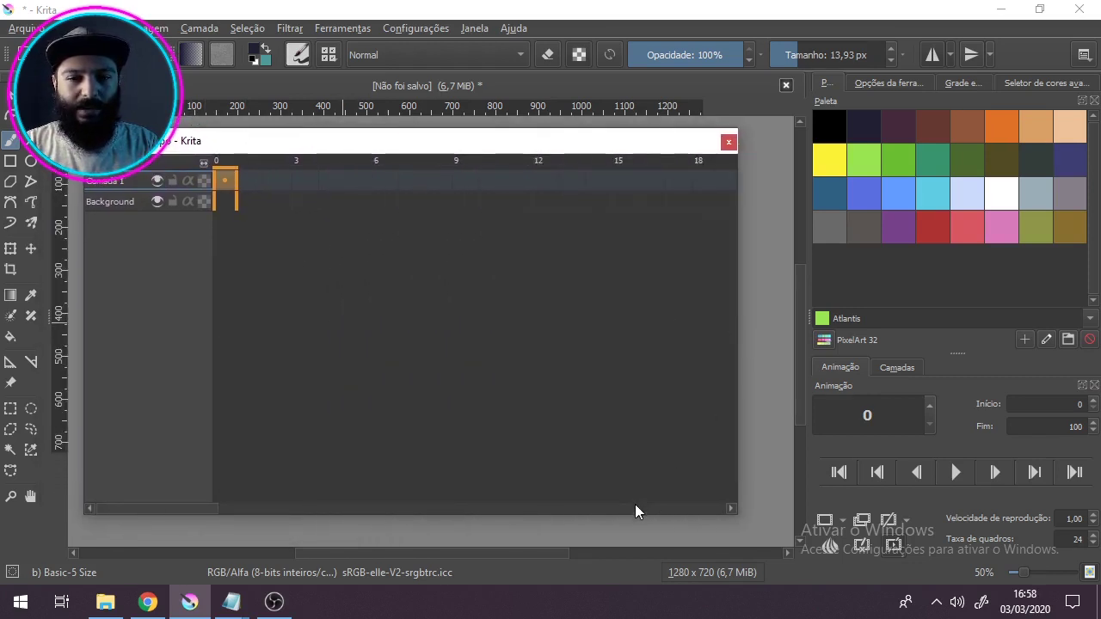
Shorten and reposition the floating Linha do tempo window over the lower part of the canvas, and close it.
{"action": "left_click_drag", "start_coordinate": [635, 516], "coordinate": [635, 284]}
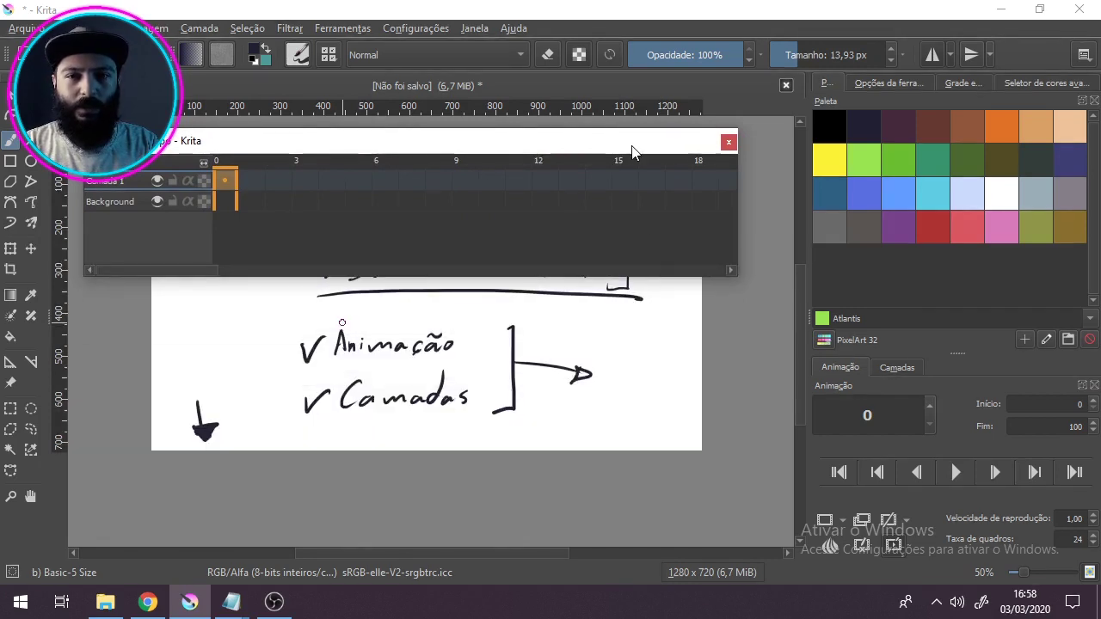
{"action": "left_click_drag", "start_coordinate": [633, 147], "coordinate": [634, 213]}
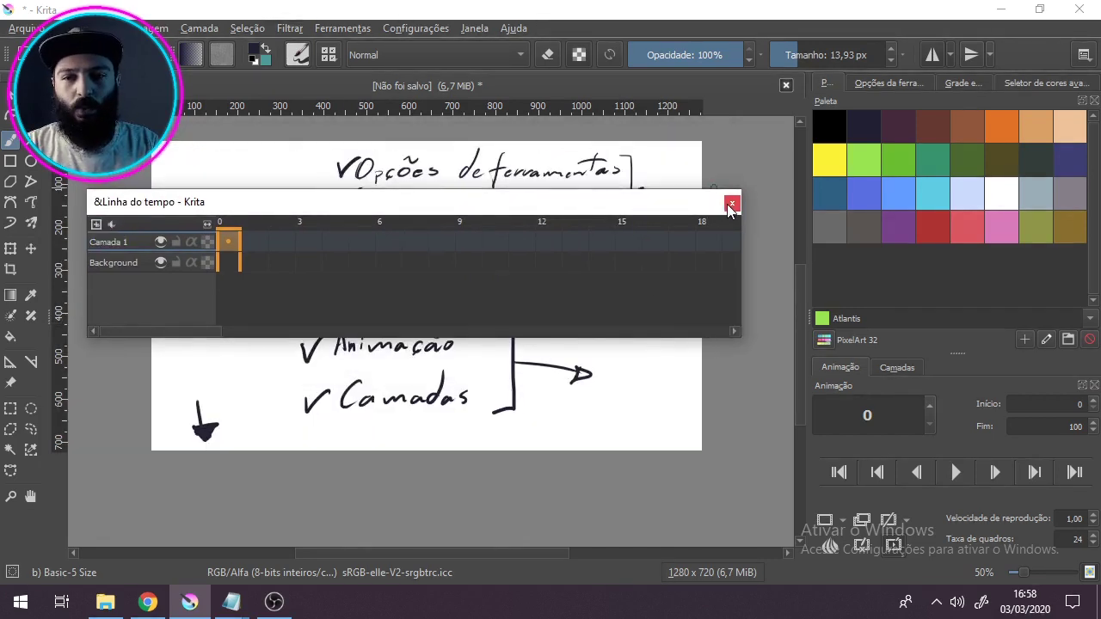
{"action": "left_click_drag", "start_coordinate": [714, 205], "coordinate": [696, 362]}
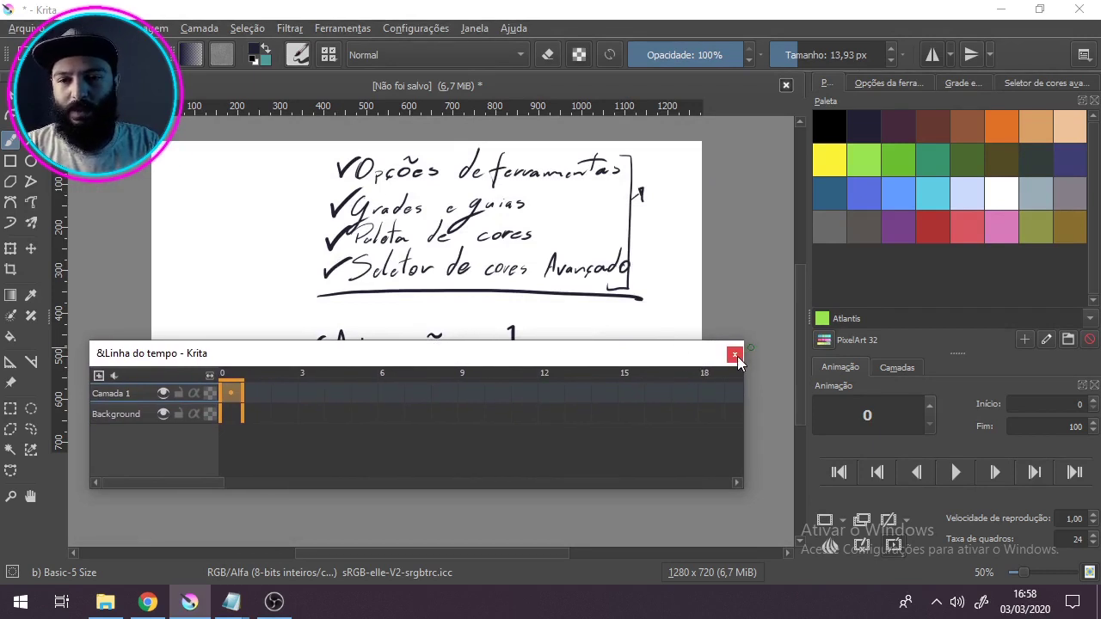
{"action": "left_click", "coordinate": [735, 355]}
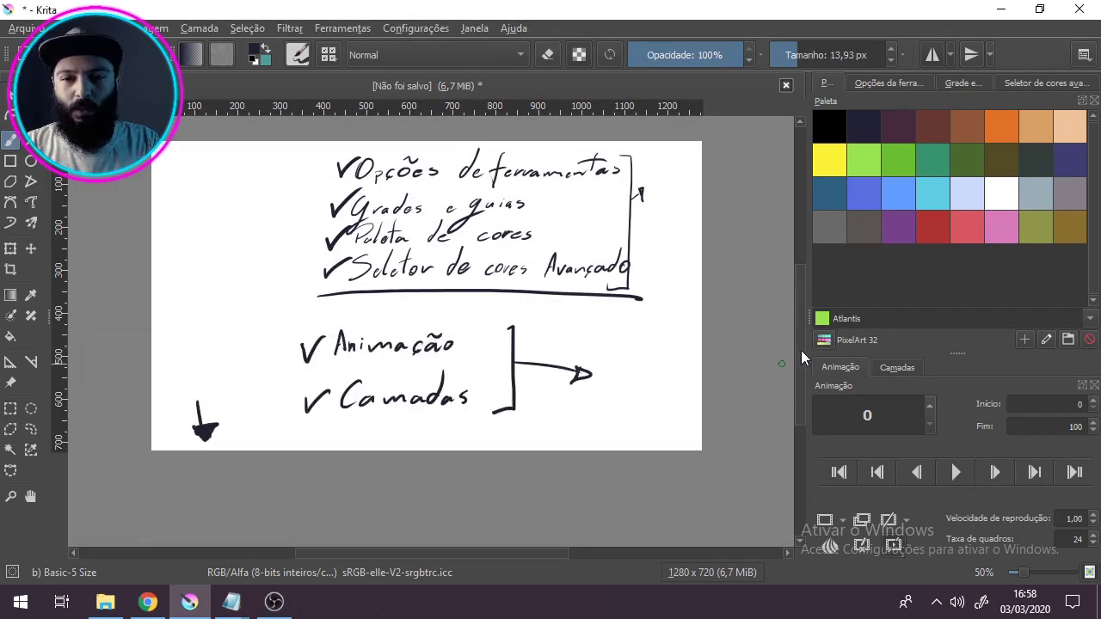
Hide Camada 1 with the handwritten list and add a new paint layer above it.
{"action": "left_click_drag", "start_coordinate": [801, 350], "coordinate": [801, 340]}
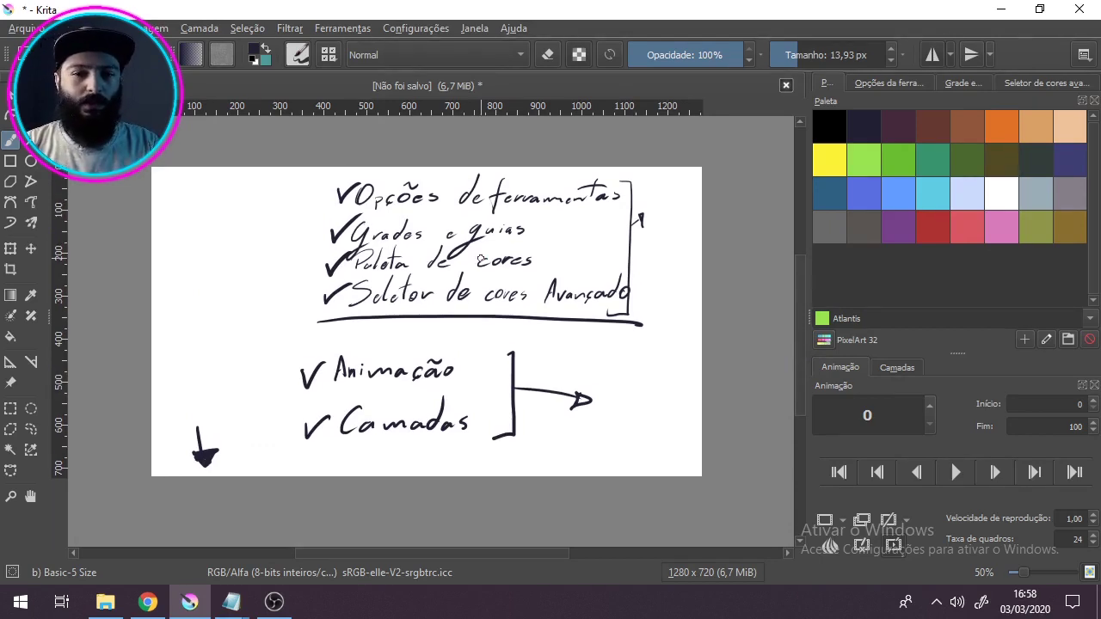
{"action": "left_click", "coordinate": [898, 367]}
{"action": "left_click", "coordinate": [822, 452]}
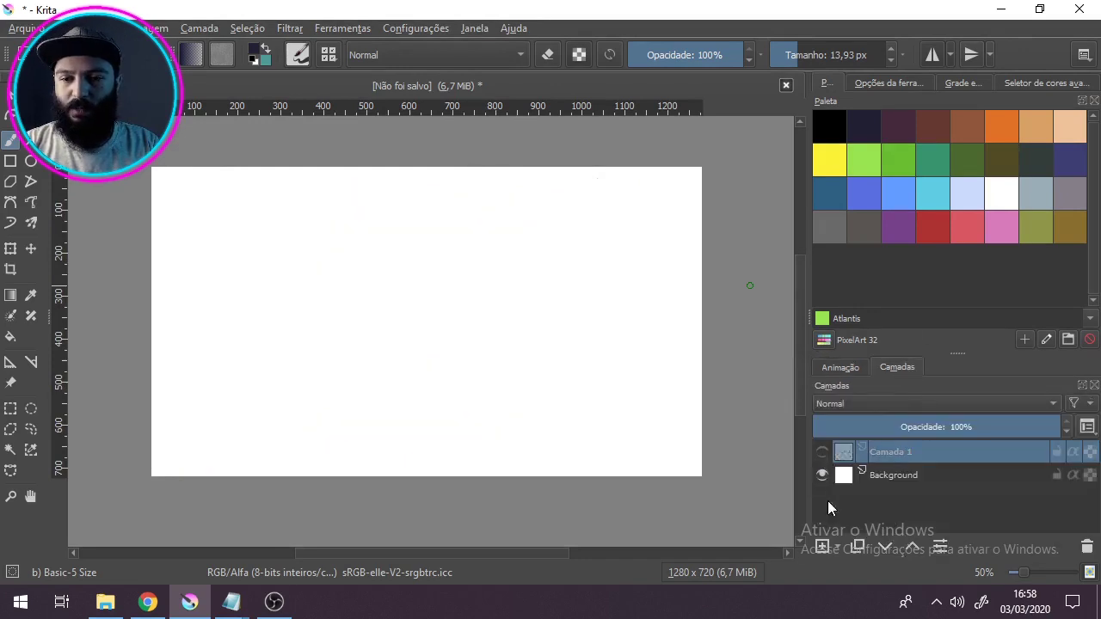
{"action": "left_click", "coordinate": [821, 552]}
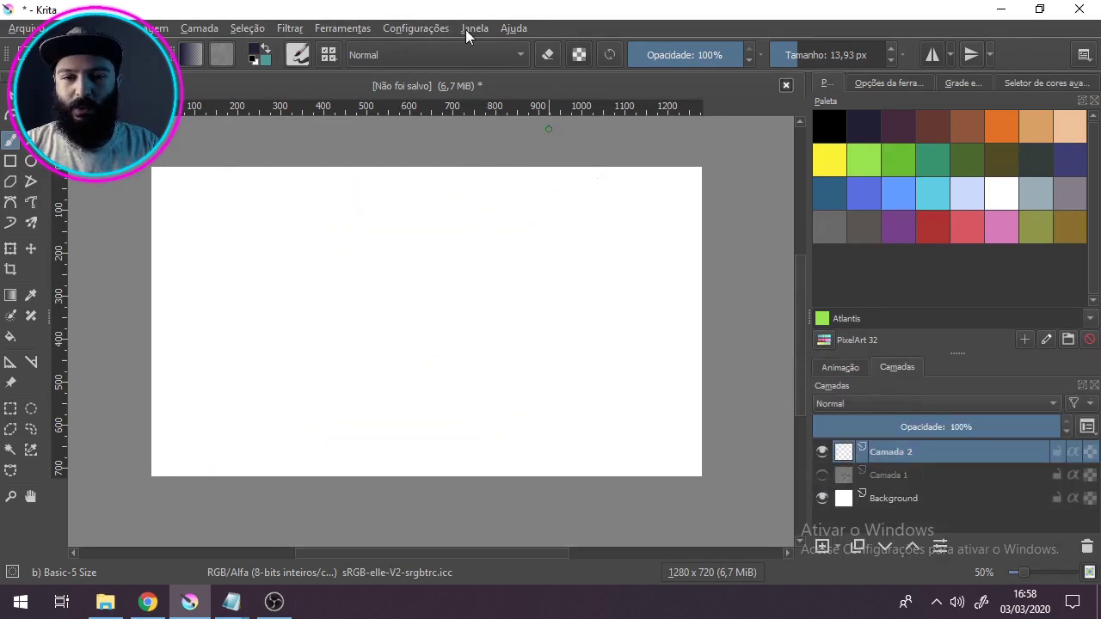
Choose the Pixel Art brush preset and sketch freehand curved outlines on Camada 2 at 1 px.
{"action": "left_click", "coordinate": [333, 55]}
{"action": "scroll", "coordinate": [436, 273], "scroll_direction": "down", "scroll_amount": 3}
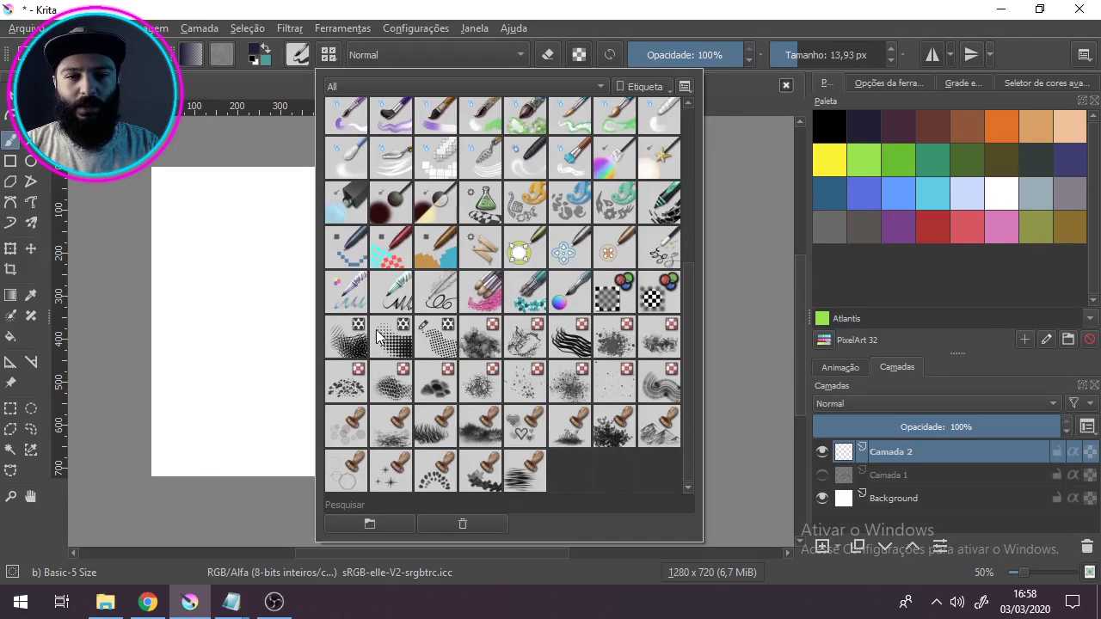
{"action": "left_click", "coordinate": [350, 250]}
{"action": "scroll", "coordinate": [348, 300], "scroll_direction": "up", "scroll_amount": 4}
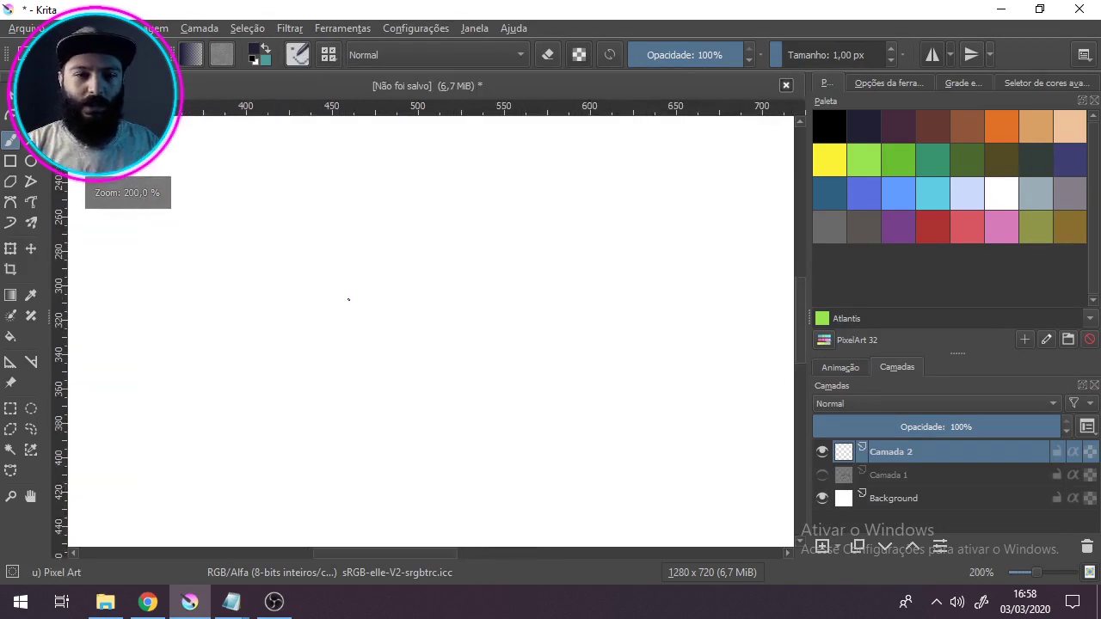
{"action": "scroll", "coordinate": [348, 299], "scroll_direction": "up", "scroll_amount": 2}
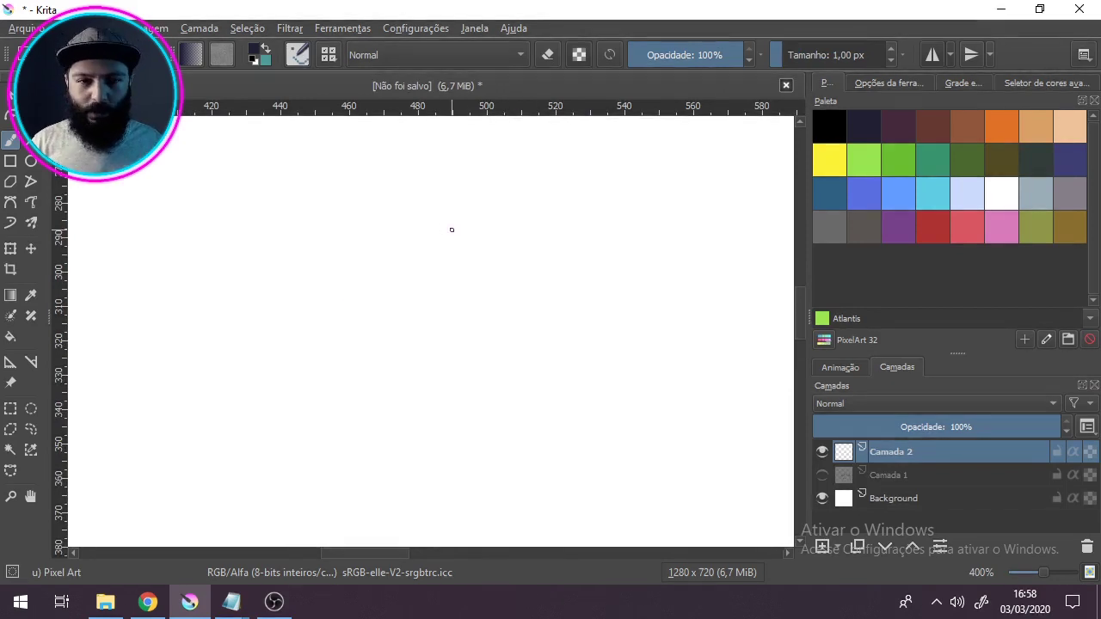
{"action": "mouse_move", "coordinate": [452, 230]}
{"action": "left_mouse_down"}
{"action": "mouse_move", "coordinate": [295, 247]}
{"action": "mouse_move", "coordinate": [381, 248]}
{"action": "mouse_move", "coordinate": [181, 306]}
{"action": "mouse_move", "coordinate": [187, 352]}
{"action": "mouse_move", "coordinate": [175, 321]}
{"action": "left_mouse_up"}
Choose the Pixel Art Dithering preset and paint a large checkered patch beside the outlines.
{"action": "left_click", "coordinate": [328, 55]}
{"action": "left_click", "coordinate": [410, 257]}
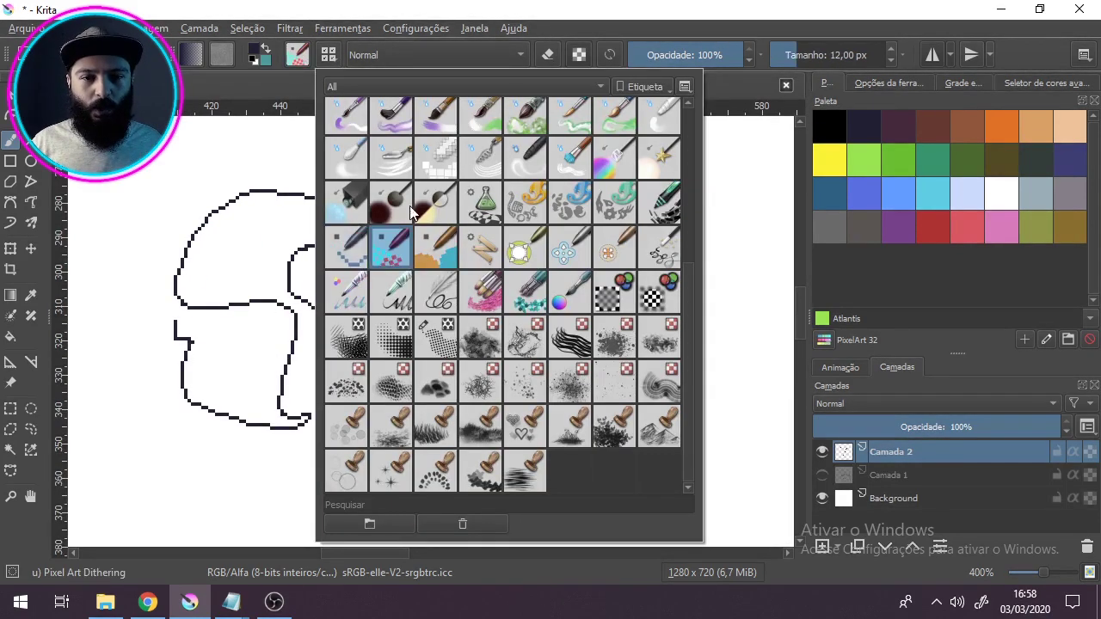
{"action": "mouse_move", "coordinate": [512, 252]}
{"action": "left_mouse_down"}
{"action": "mouse_move", "coordinate": [528, 230]}
{"action": "mouse_move", "coordinate": [528, 264]}
{"action": "mouse_move", "coordinate": [470, 362]}
{"action": "mouse_move", "coordinate": [524, 220]}
{"action": "mouse_move", "coordinate": [459, 209]}
{"action": "mouse_move", "coordinate": [536, 213]}
{"action": "mouse_move", "coordinate": [470, 213]}
{"action": "mouse_move", "coordinate": [469, 241]}
{"action": "mouse_move", "coordinate": [478, 236]}
{"action": "mouse_move", "coordinate": [438, 323]}
{"action": "mouse_move", "coordinate": [423, 242]}
{"action": "mouse_move", "coordinate": [432, 169]}
{"action": "mouse_move", "coordinate": [422, 182]}
{"action": "mouse_move", "coordinate": [582, 219]}
{"action": "mouse_move", "coordinate": [533, 249]}
{"action": "mouse_move", "coordinate": [545, 184]}
{"action": "mouse_move", "coordinate": [557, 342]}
{"action": "mouse_move", "coordinate": [475, 434]}
{"action": "mouse_move", "coordinate": [444, 344]}
{"action": "mouse_move", "coordinate": [417, 381]}
{"action": "mouse_move", "coordinate": [374, 365]}
{"action": "mouse_move", "coordinate": [386, 361]}
{"action": "mouse_move", "coordinate": [441, 417]}
{"action": "left_mouse_up"}
Choose the Pixel Art Fill preset and paint solid colour inside the upper outline, with a few dabs beside it.
{"action": "left_click", "coordinate": [327, 55]}
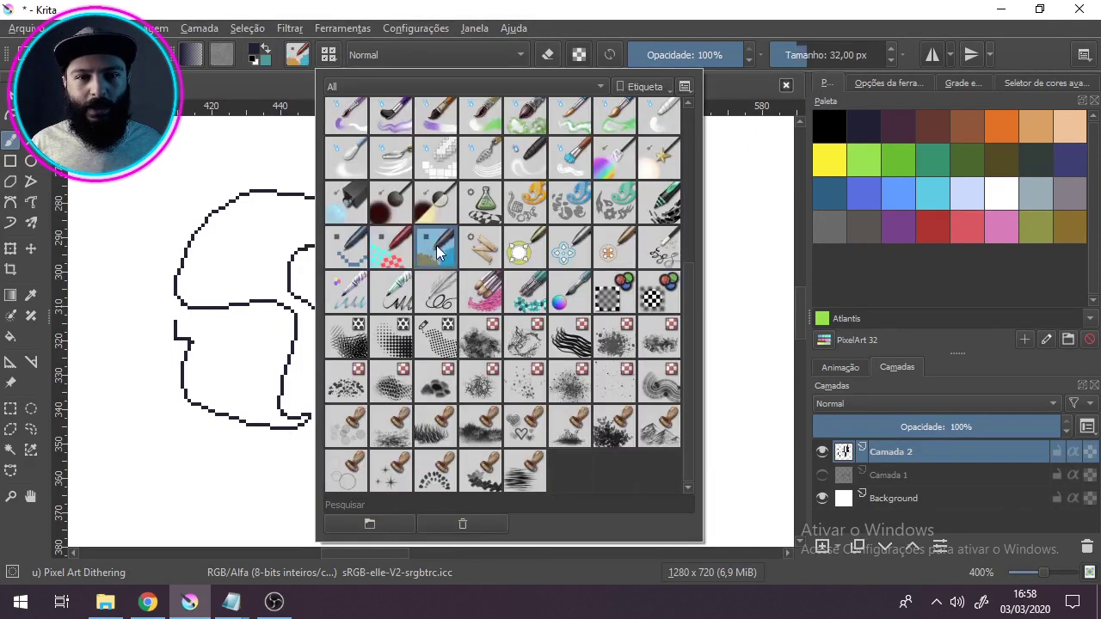
{"action": "left_click", "coordinate": [438, 239]}
{"action": "mouse_move", "coordinate": [258, 256]}
{"action": "left_mouse_down"}
{"action": "mouse_move", "coordinate": [227, 254]}
{"action": "mouse_move", "coordinate": [243, 222]}
{"action": "mouse_move", "coordinate": [345, 224]}
{"action": "mouse_move", "coordinate": [361, 239]}
{"action": "mouse_move", "coordinate": [289, 238]}
{"action": "mouse_move", "coordinate": [212, 268]}
{"action": "mouse_move", "coordinate": [227, 279]}
{"action": "mouse_move", "coordinate": [353, 258]}
{"action": "mouse_move", "coordinate": [384, 305]}
{"action": "mouse_move", "coordinate": [372, 282]}
{"action": "mouse_move", "coordinate": [355, 311]}
{"action": "mouse_move", "coordinate": [392, 250]}
{"action": "mouse_move", "coordinate": [379, 202]}
{"action": "left_mouse_up"}
{"action": "left_click", "coordinate": [356, 189]}
{"action": "left_click", "coordinate": [384, 207]}
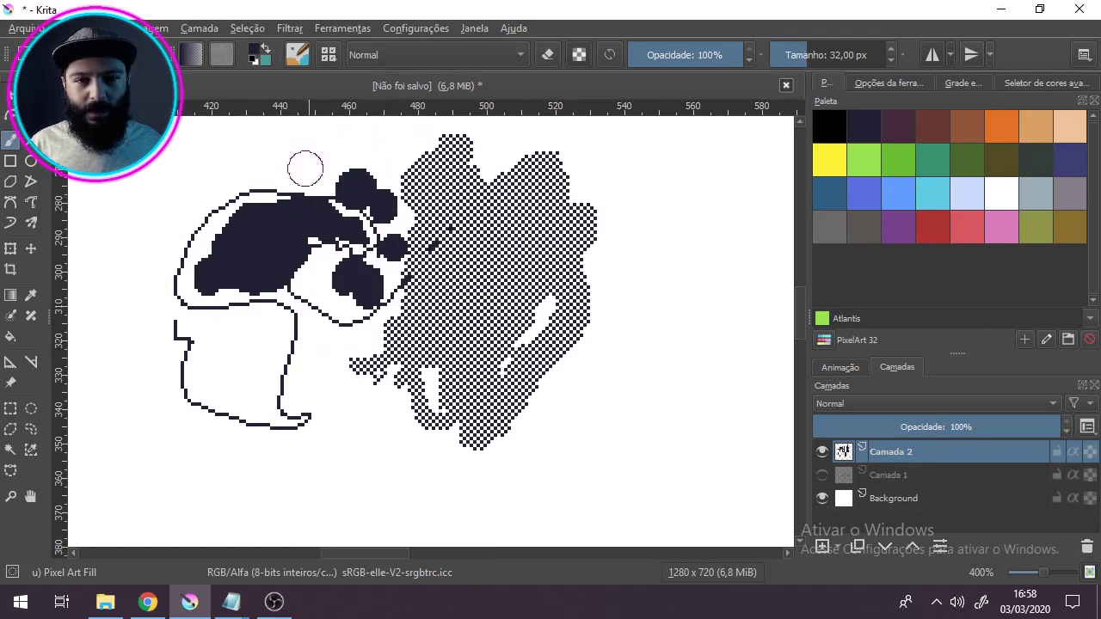
Stamp scattered round Pixel Art Fill dabs of varied sizes around the outlines and over the dithered patch.
{"action": "left_click", "coordinate": [303, 172]}
{"action": "left_click", "coordinate": [232, 165]}
{"action": "left_click", "coordinate": [190, 193]}
{"action": "left_click", "coordinate": [176, 234]}
{"action": "left_click", "coordinate": [174, 279]}
{"action": "left_click", "coordinate": [161, 325]}
{"action": "left_click", "coordinate": [185, 351]}
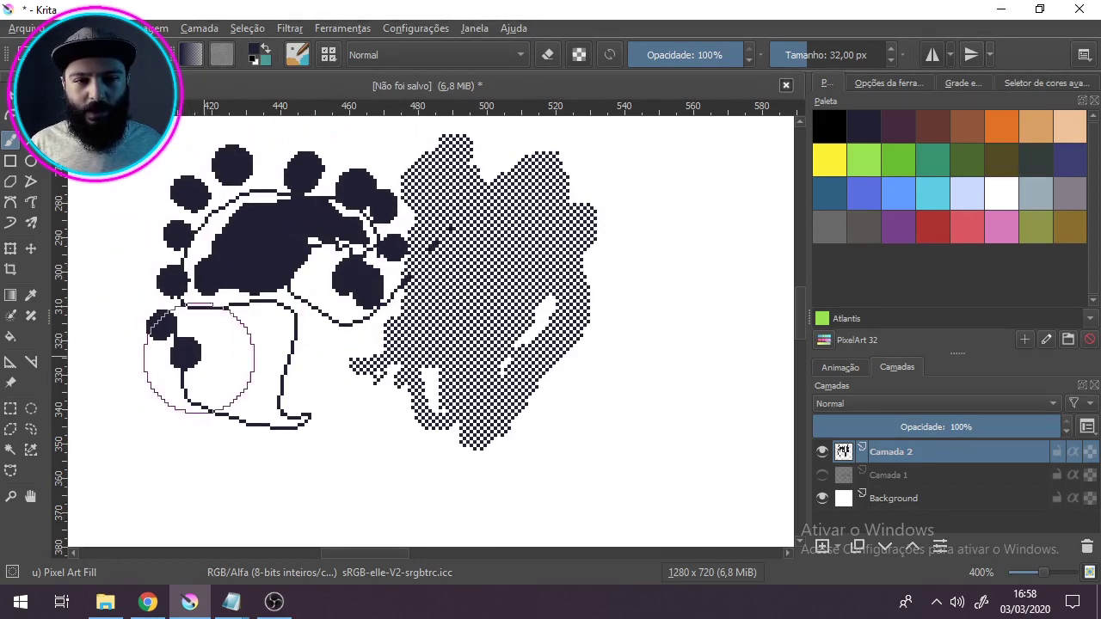
{"action": "left_click", "coordinate": [253, 357]}
{"action": "left_click", "coordinate": [286, 351]}
{"action": "left_click", "coordinate": [353, 342]}
{"action": "left_click", "coordinate": [346, 420]}
{"action": "left_click", "coordinate": [331, 469]}
{"action": "left_click", "coordinate": [392, 456]}
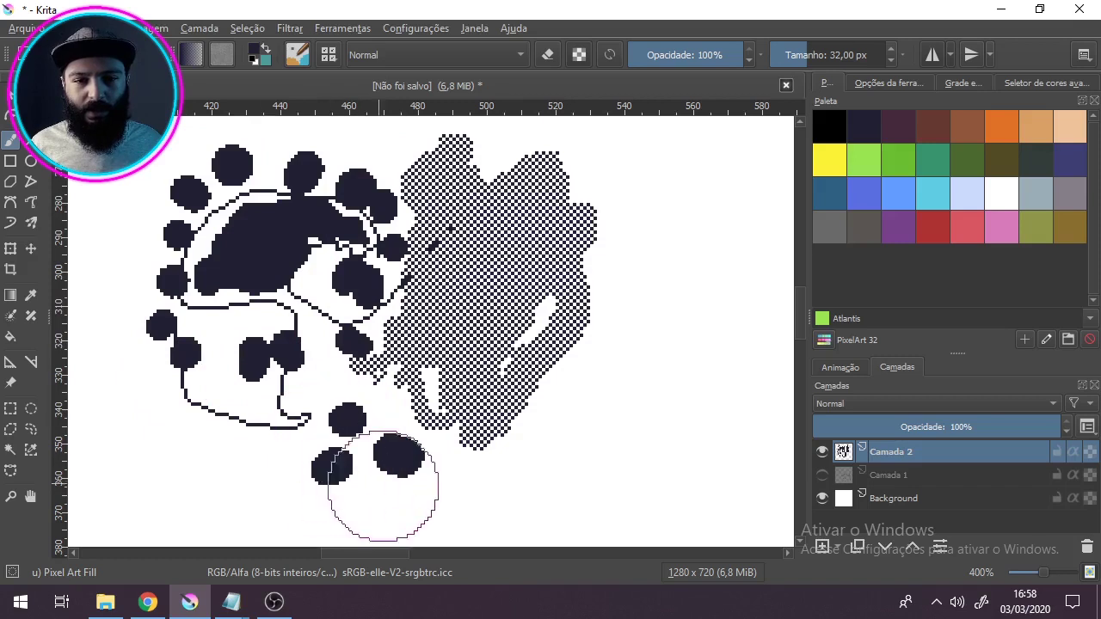
{"action": "left_click", "coordinate": [389, 499]}
{"action": "left_click", "coordinate": [478, 482]}
{"action": "left_click", "coordinate": [524, 443]}
{"action": "left_click", "coordinate": [421, 405]}
{"action": "left_click", "coordinate": [404, 382]}
{"action": "left_click", "coordinate": [492, 352]}
{"action": "left_click", "coordinate": [526, 366]}
{"action": "left_click", "coordinate": [567, 396]}
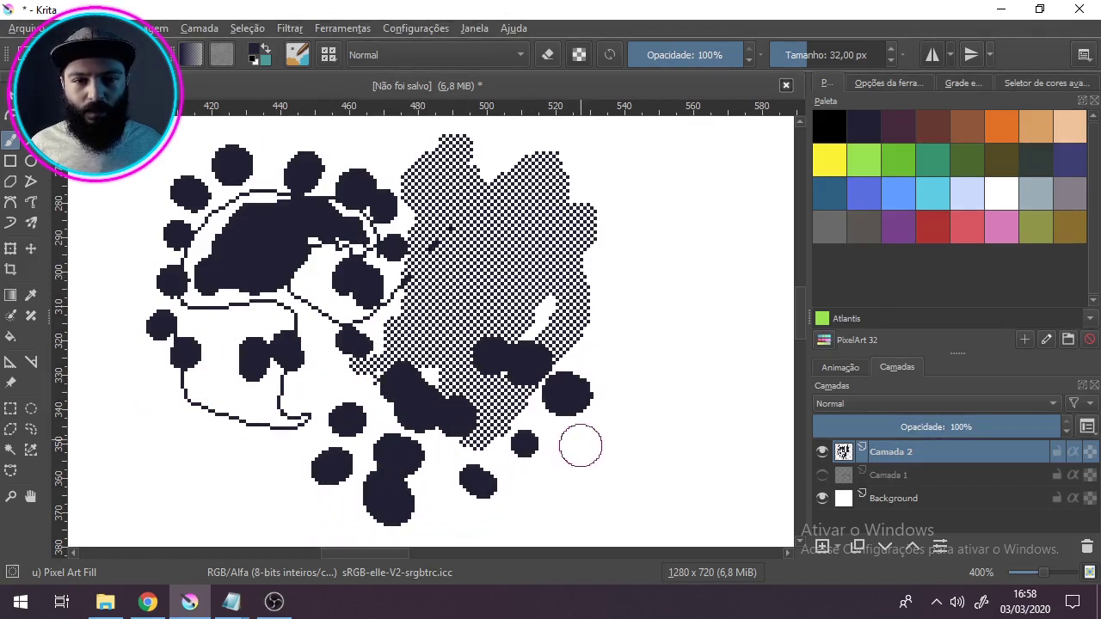
{"action": "left_click", "coordinate": [584, 447]}
{"action": "left_click", "coordinate": [590, 320]}
{"action": "left_click", "coordinate": [526, 283]}
{"action": "left_click", "coordinate": [440, 271]}
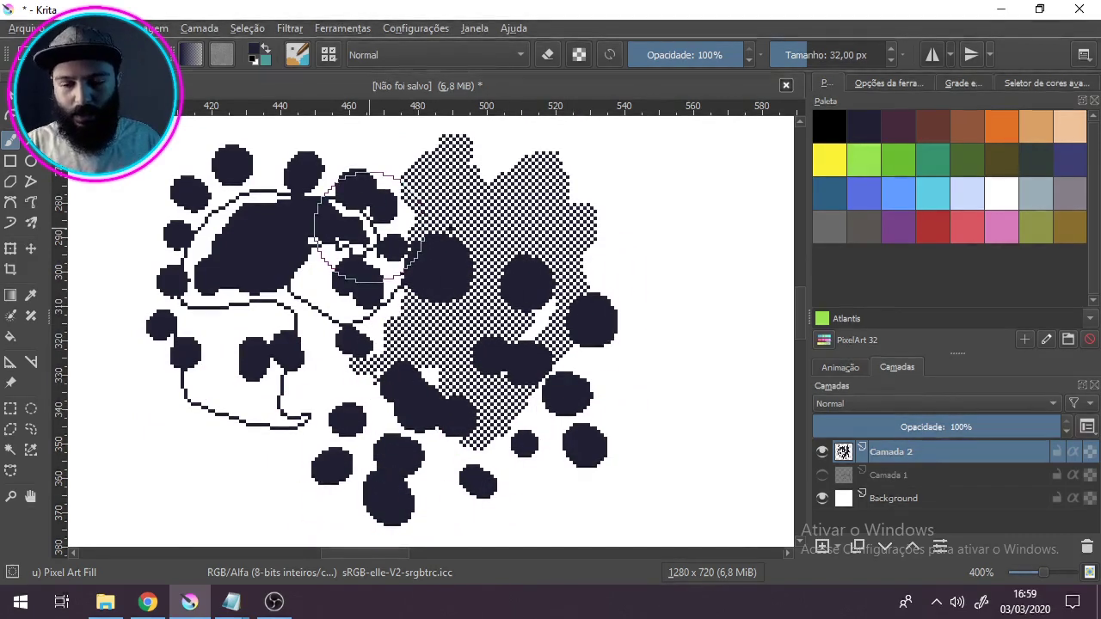
Clear all the test painting from Camada 2.
{"action": "key", "text": "Delete"}
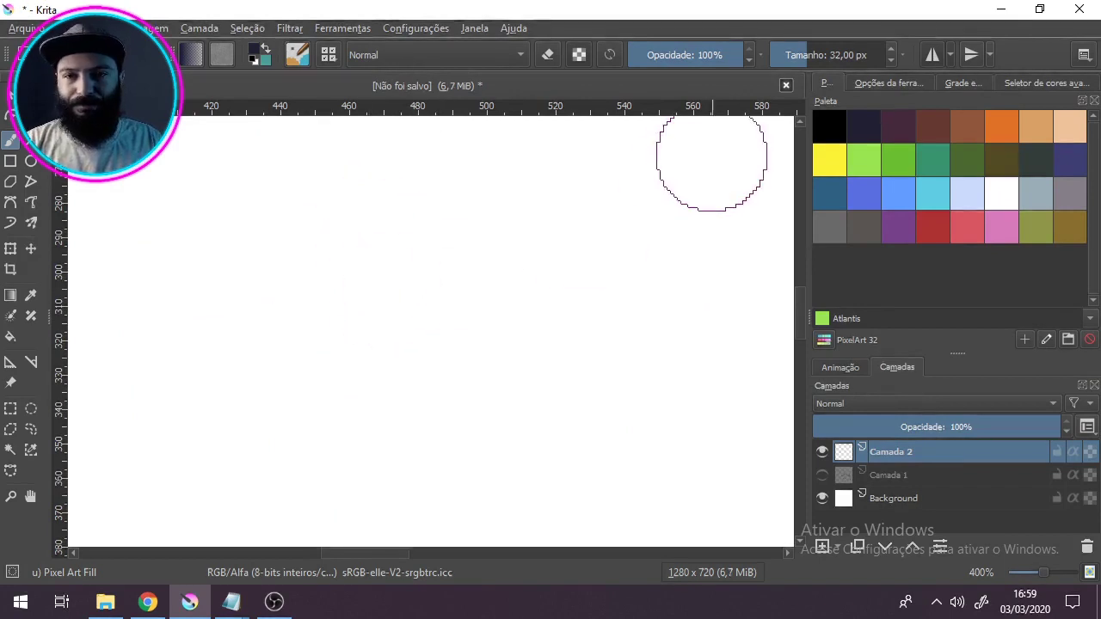
{"action": "scroll", "coordinate": [584, 334], "scroll_direction": "down", "scroll_amount": 3}
{"action": "scroll", "coordinate": [507, 350], "scroll_direction": "up", "scroll_amount": 4}
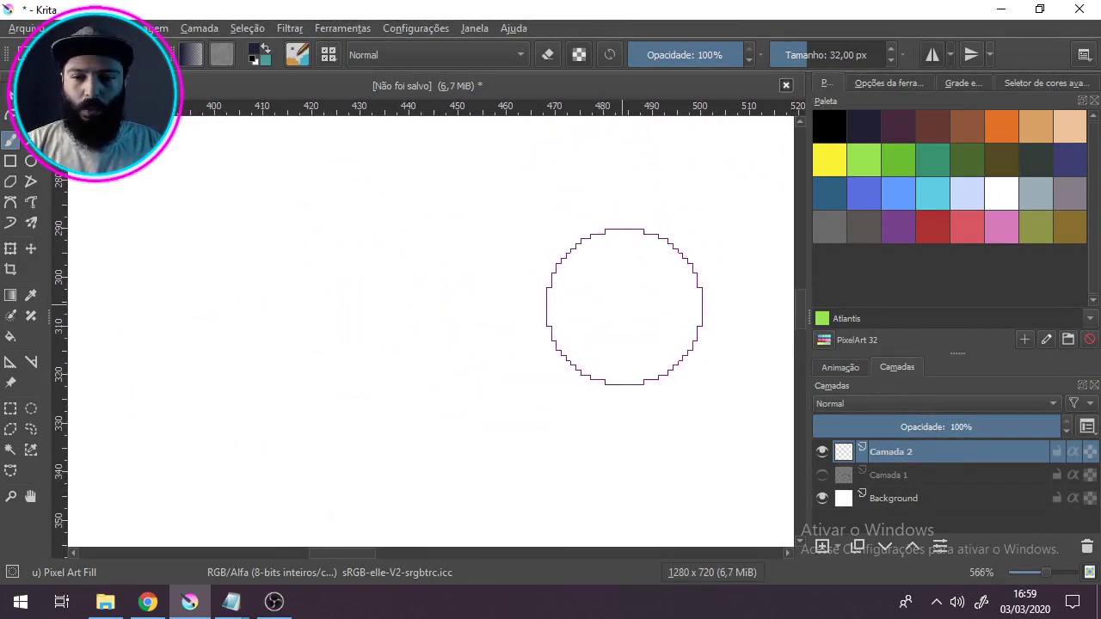
{"action": "scroll", "coordinate": [596, 355], "scroll_direction": "down", "scroll_amount": 7}
{"action": "left_click_drag", "start_coordinate": [597, 356], "coordinate": [418, 317]}
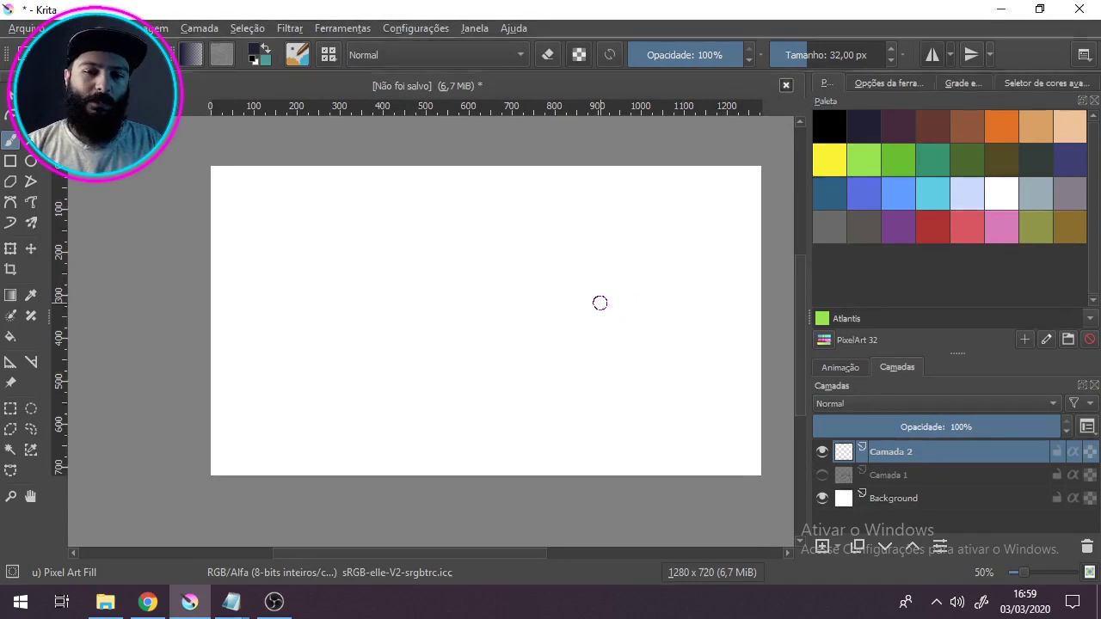
{"action": "scroll", "coordinate": [556, 353], "scroll_direction": "up", "scroll_amount": 1}
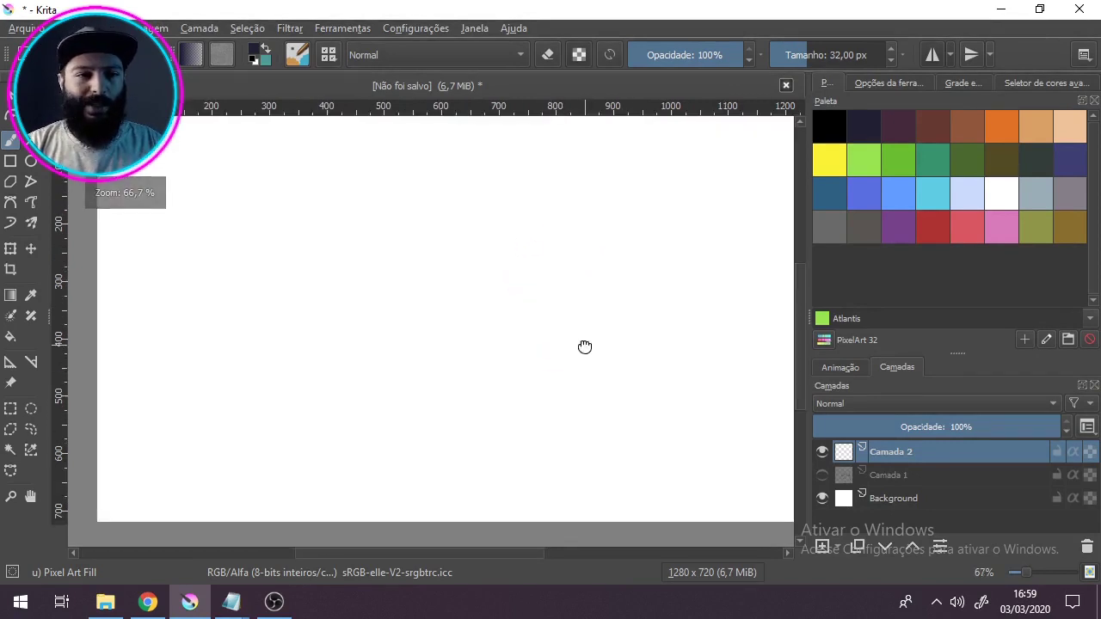
{"action": "scroll", "coordinate": [561, 343], "scroll_direction": "down", "scroll_amount": 1}
{"action": "left_click_drag", "start_coordinate": [536, 368], "coordinate": [527, 374]}
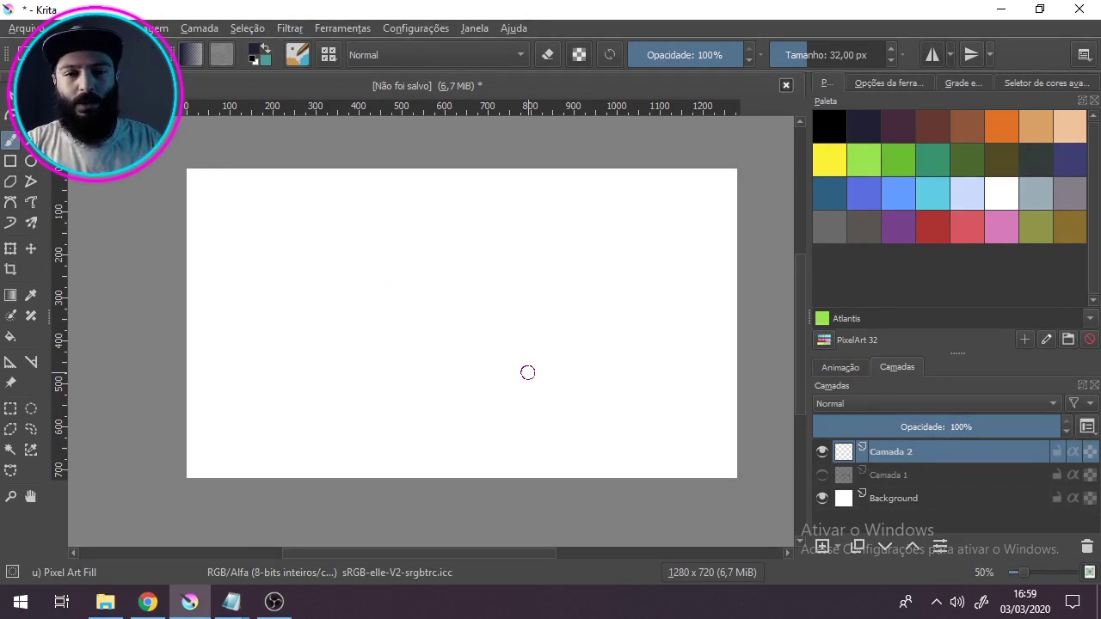
{"action": "left_click_drag", "start_coordinate": [431, 553], "coordinate": [448, 558]}
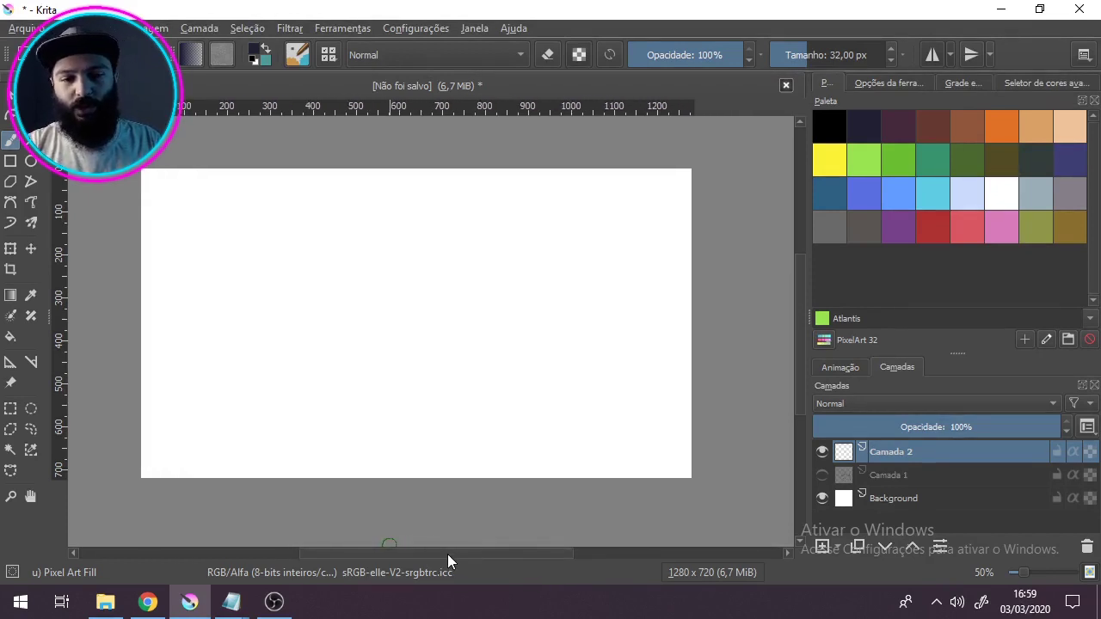
{"action": "left_click_drag", "start_coordinate": [447, 554], "coordinate": [439, 551]}
{"action": "left_click_drag", "start_coordinate": [797, 262], "coordinate": [795, 260]}
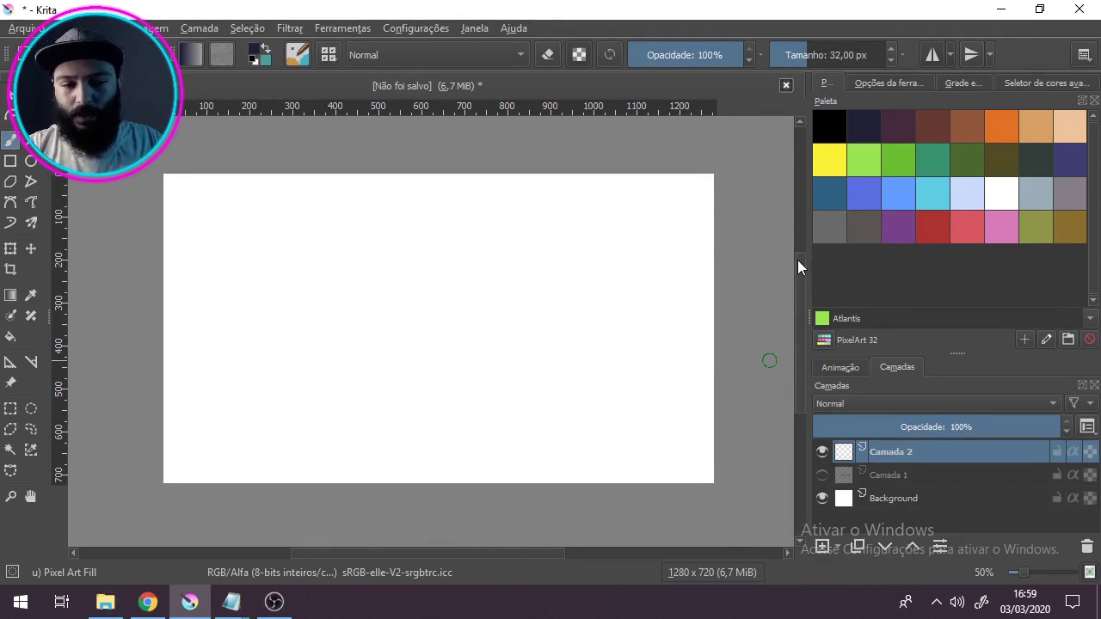